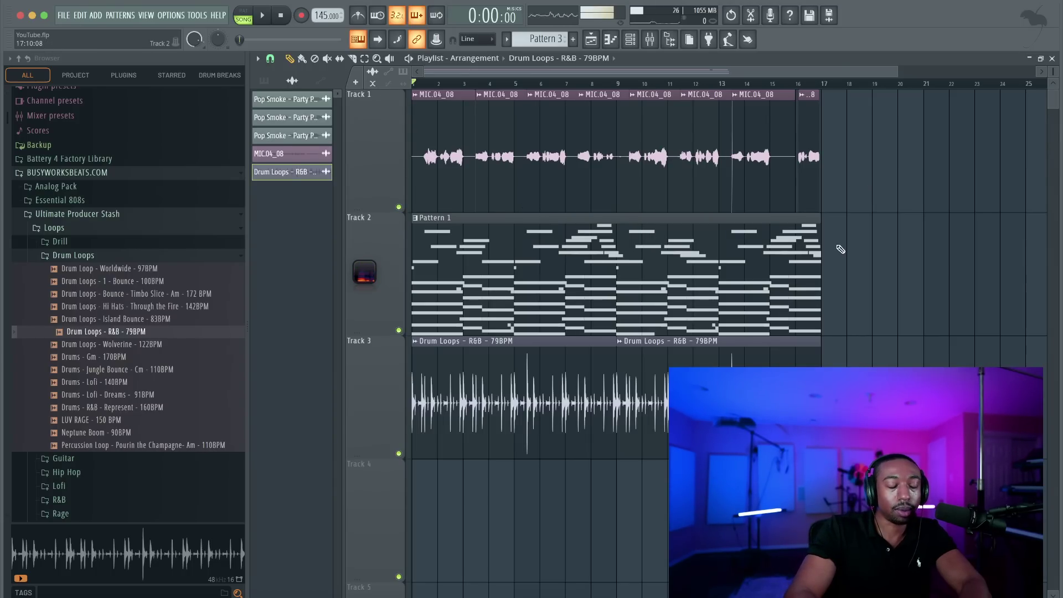
Step: Check the mixer, start playback of the song and close the mixer to show the playlist
left_click(649, 39)
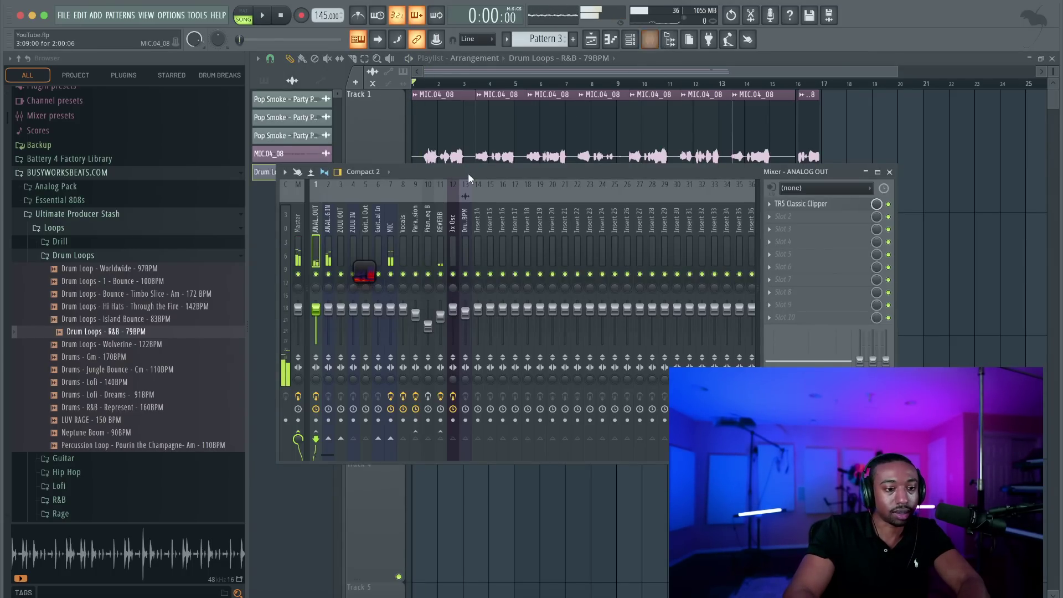
key("space")
left_click(889, 173)
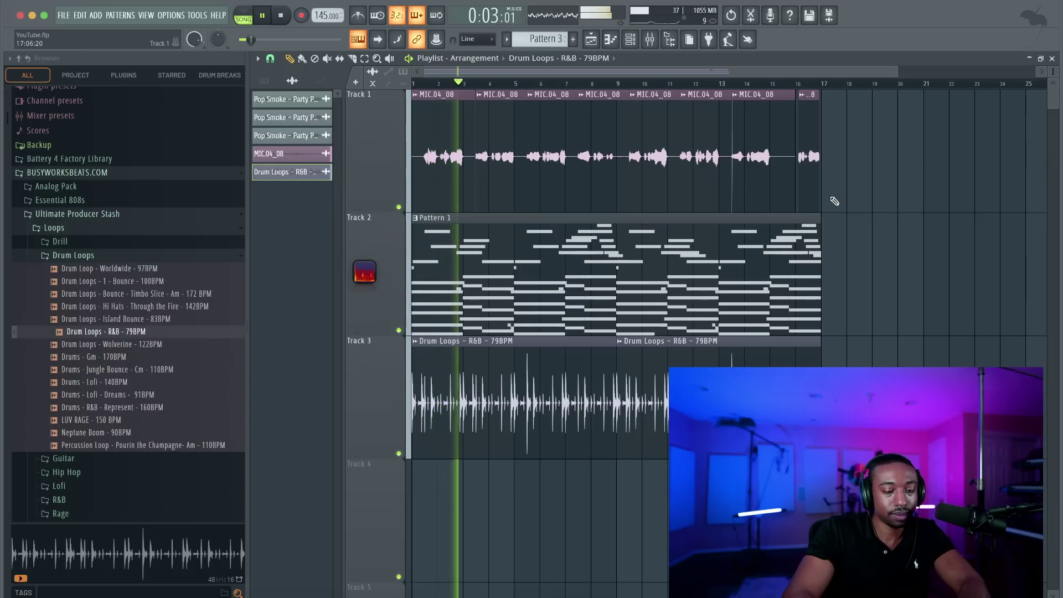
Step: Enlarge the Wave Candy spectrum display over the playlist and play the song to examine its frequency content
left_click(365, 272)
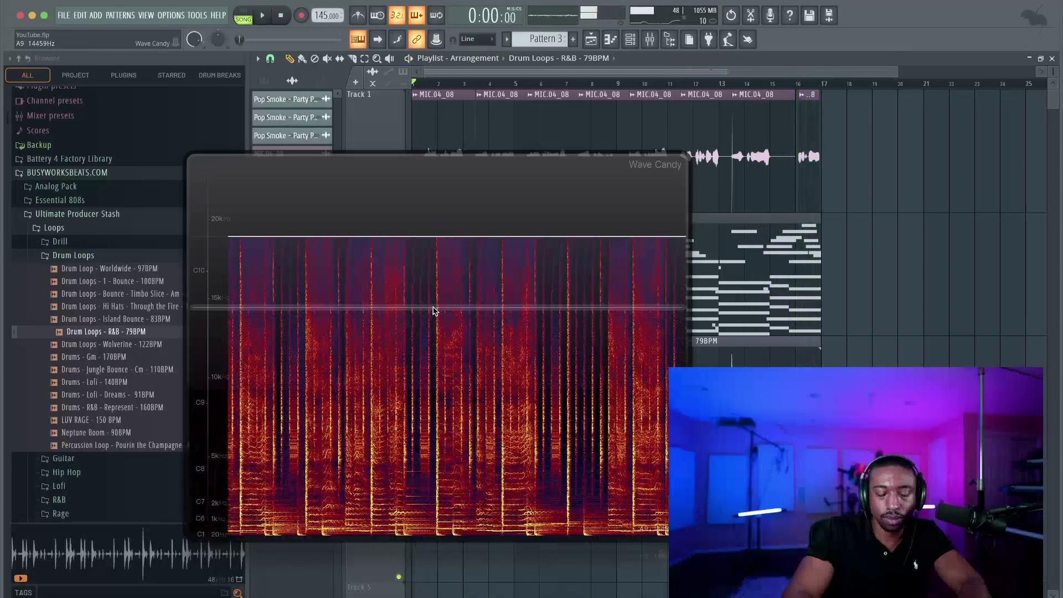
key("space")
key("F9")
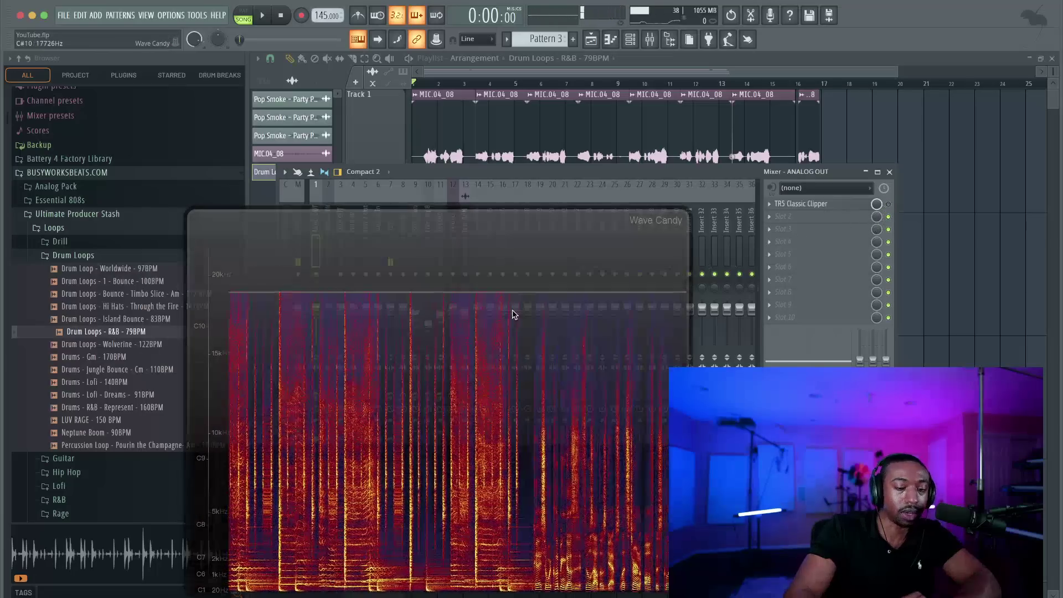
left_click_drag(515, 311, 548, 205)
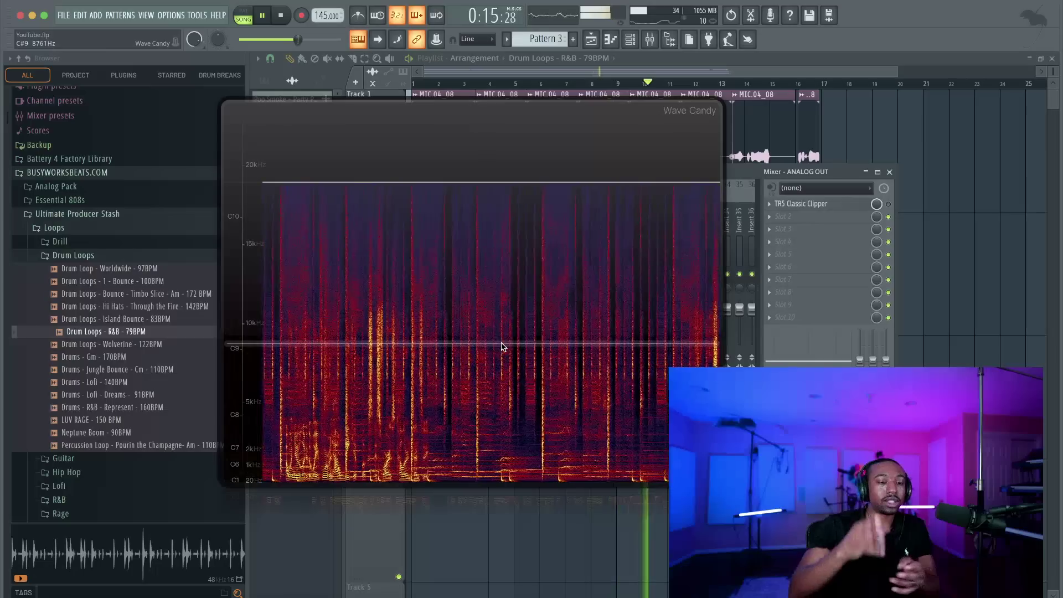
key("space")
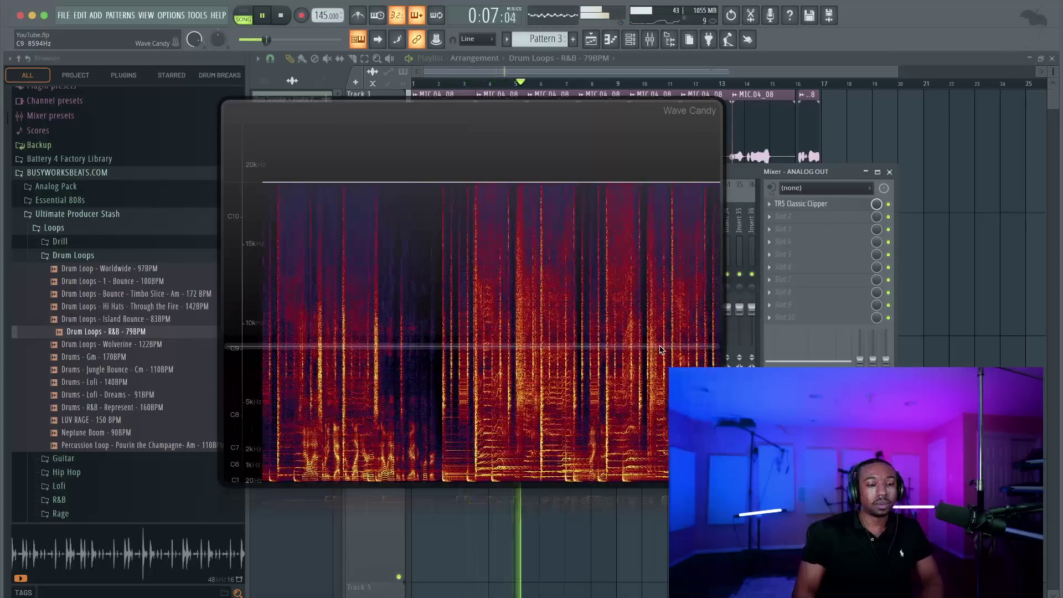
key("space")
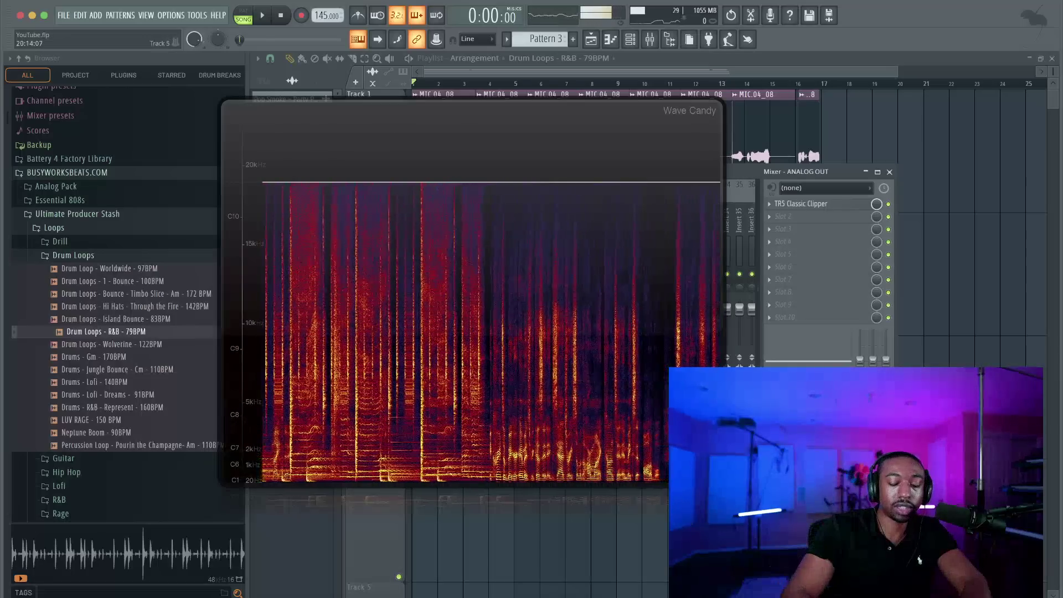
Step: Examine the equal-loudness curves in fletcher munson.png, marking out the region between about 500 and 5000 Hz on the lowest curve
left_click_drag(206, 146, 351, 125)
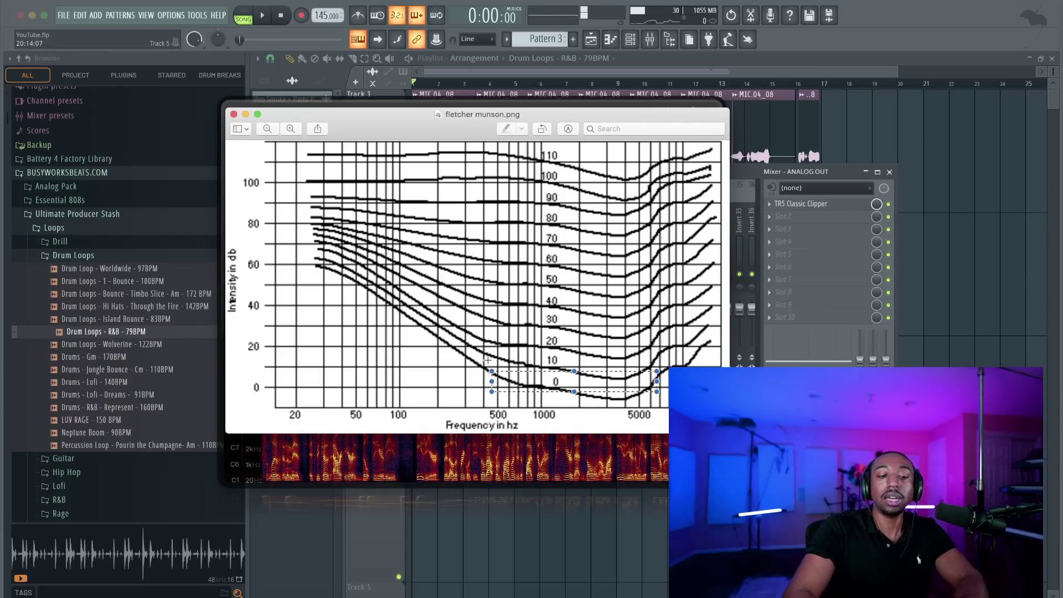
left_click_drag(509, 388, 298, 227)
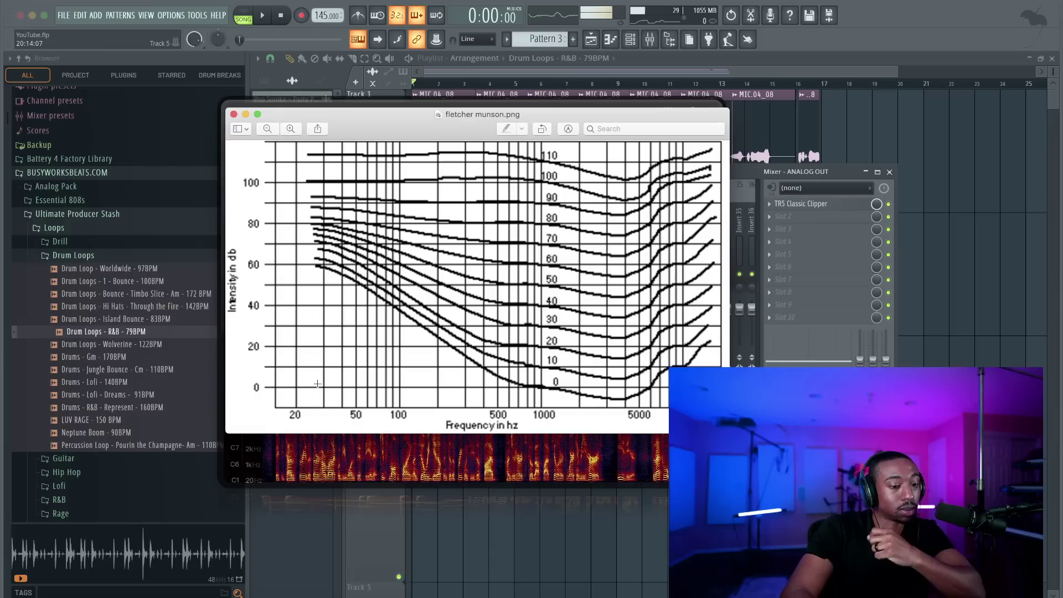
left_click_drag(413, 383, 452, 383)
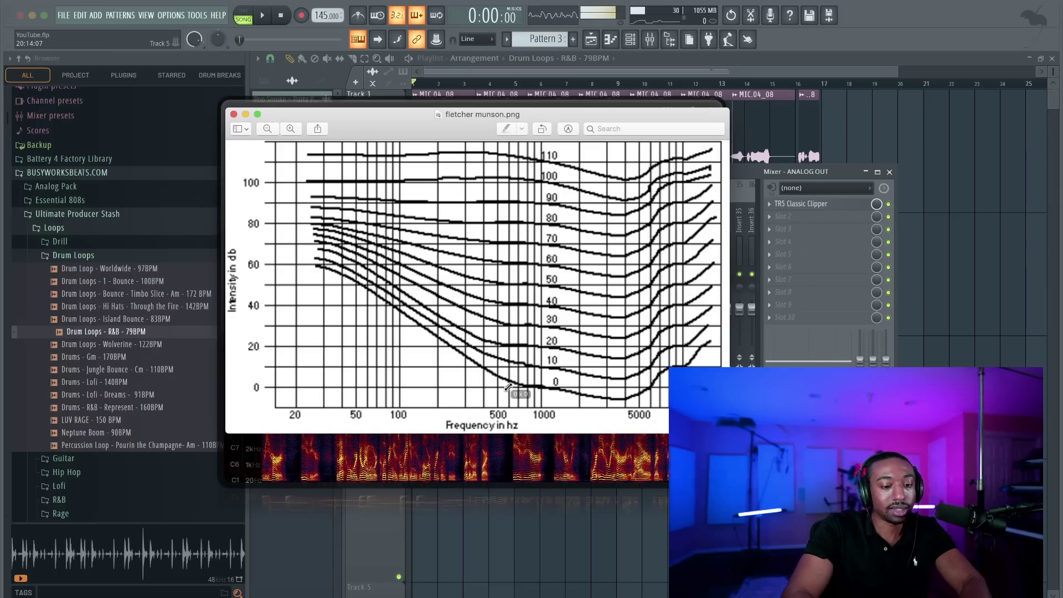
left_click_drag(508, 386, 658, 379)
left_click(632, 346)
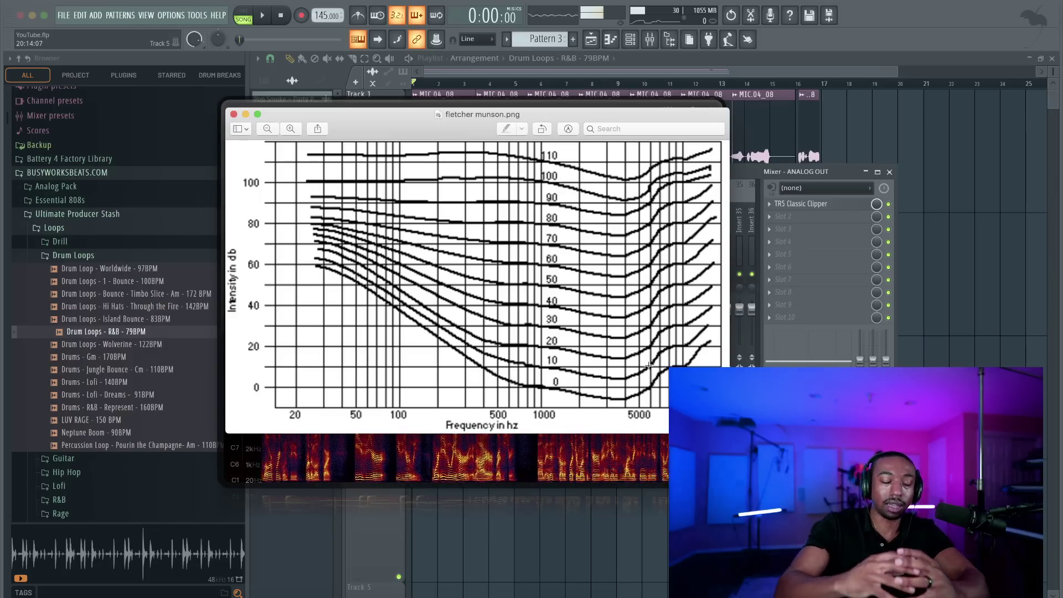
left_click_drag(619, 393, 497, 383)
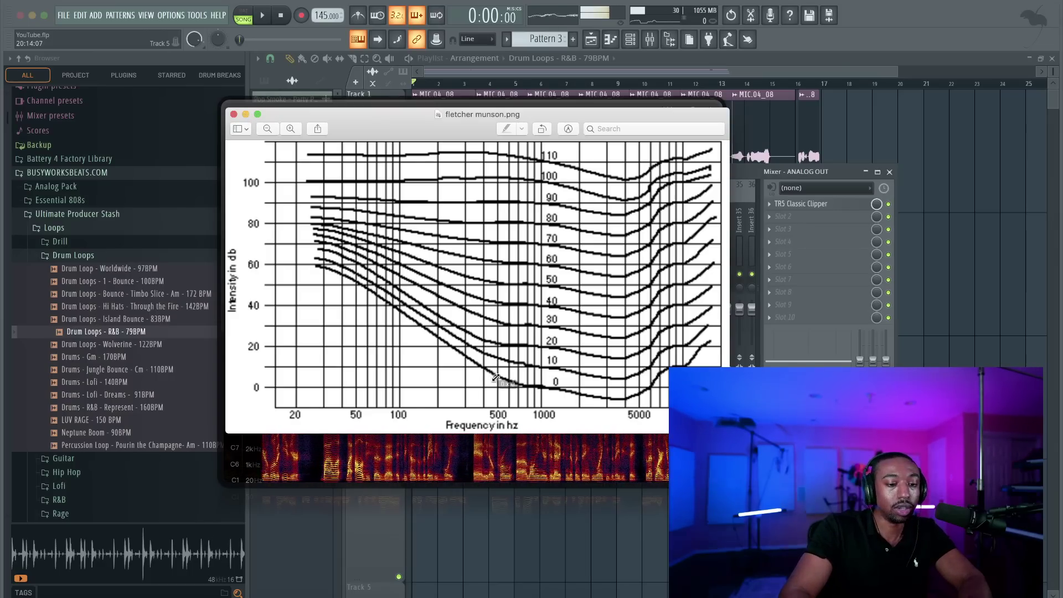
left_click_drag(496, 378, 650, 388)
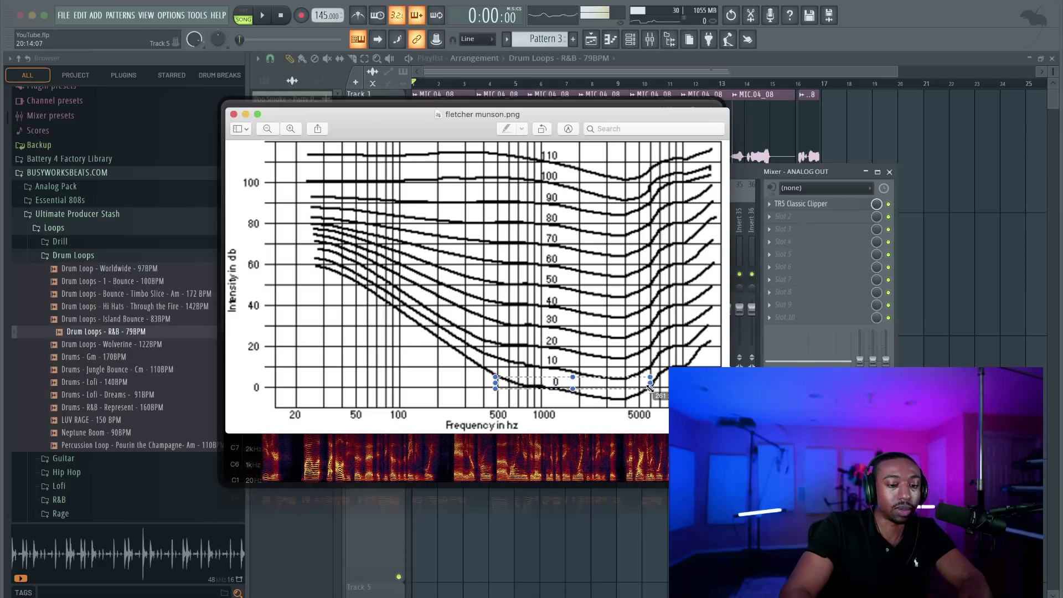
Step: Put away the Fletcher Munson chart and play a short part of the song against the Wave Candy spectrum
left_click(243, 111)
key("space")
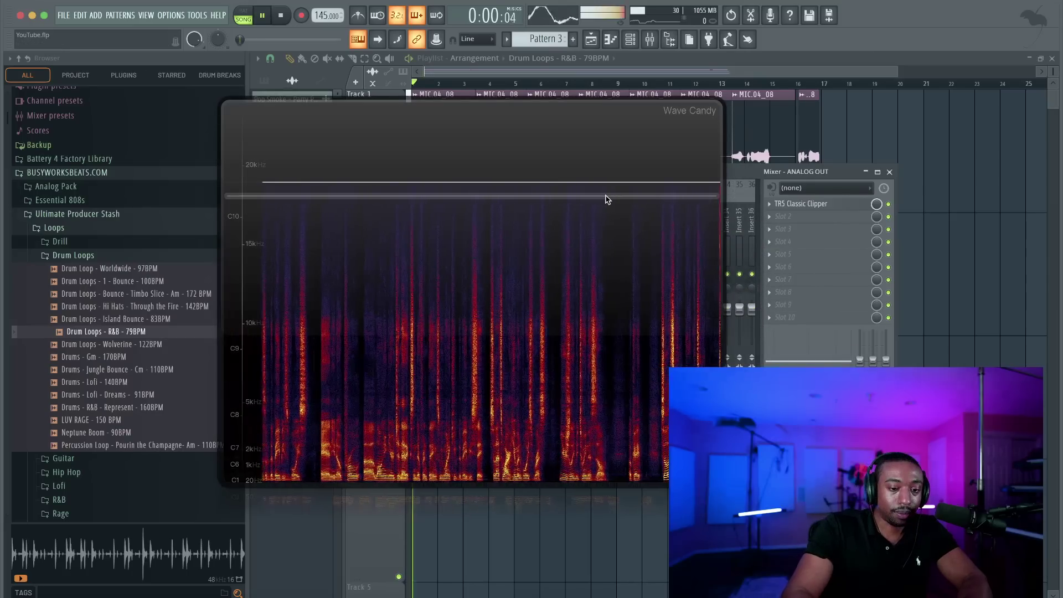
key("space")
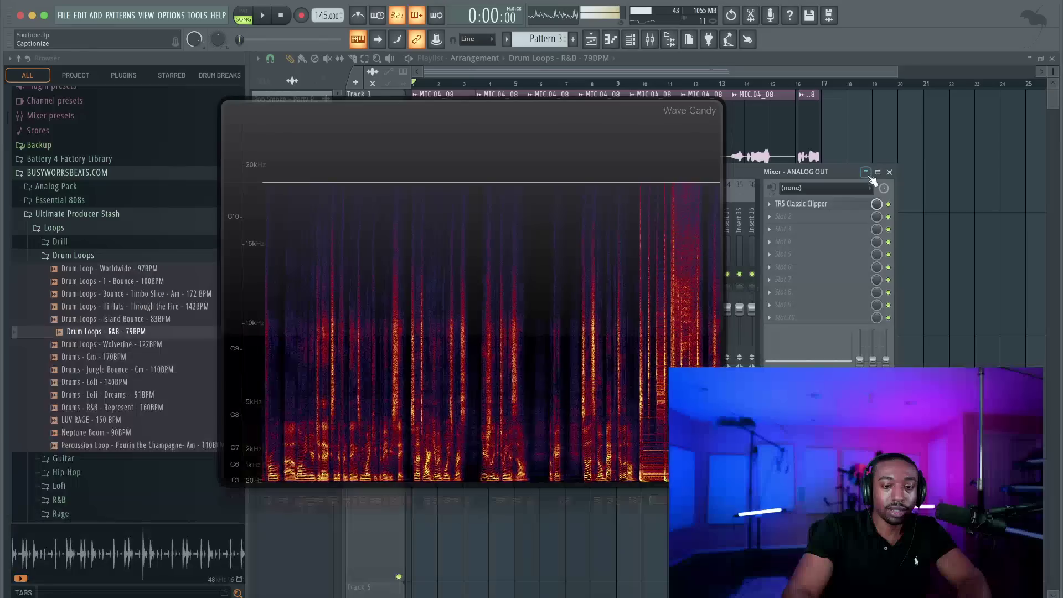
Step: Add Fruity soft clipper to slot 2 of the ANALOG OUT mixer track and raise its threshold to give a straight curve
left_click_drag(692, 161, 503, 188)
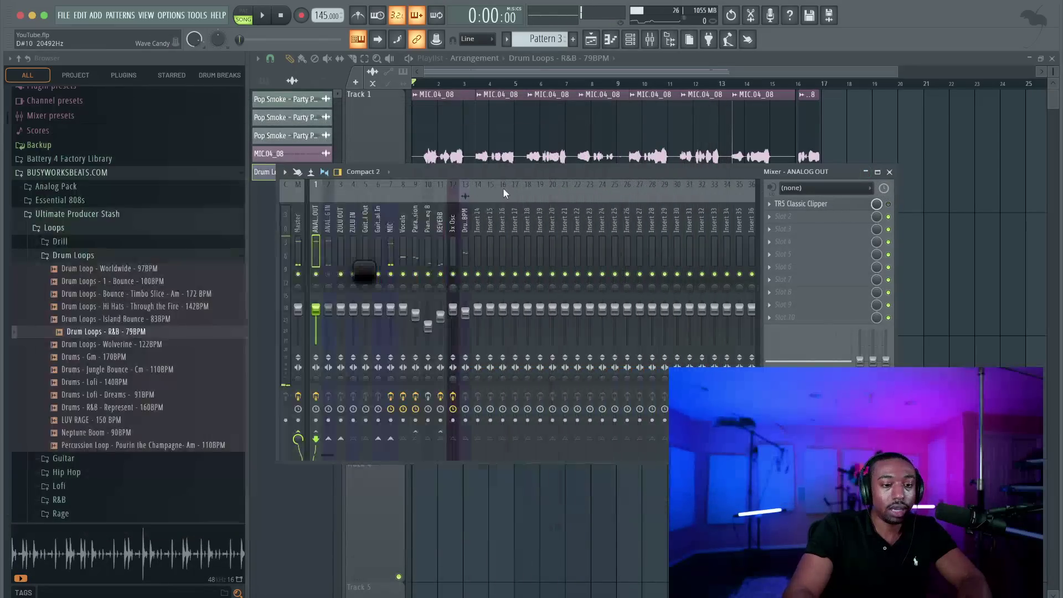
left_click(827, 216)
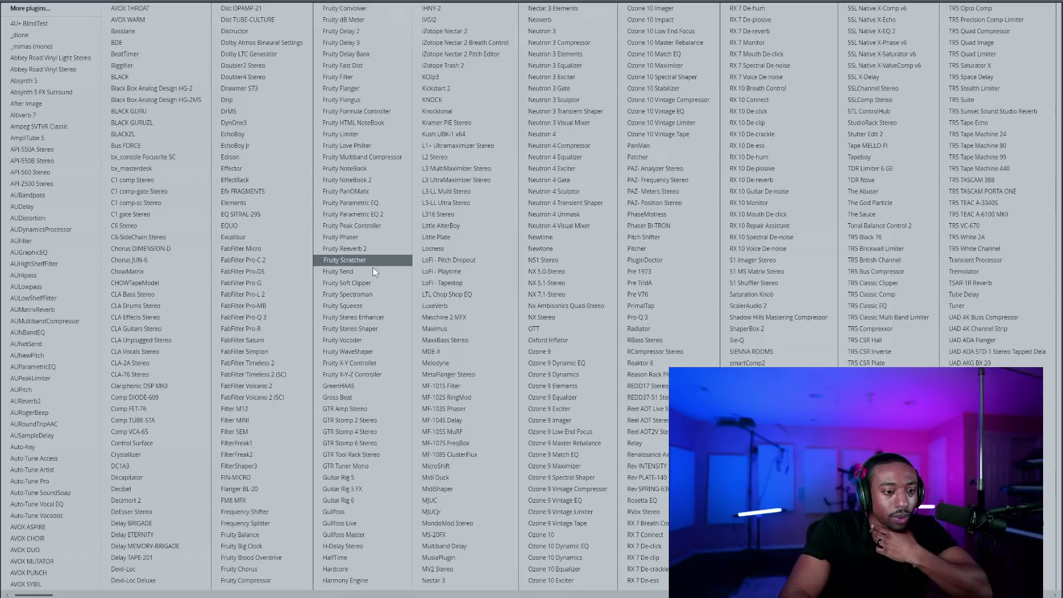
left_click(344, 283)
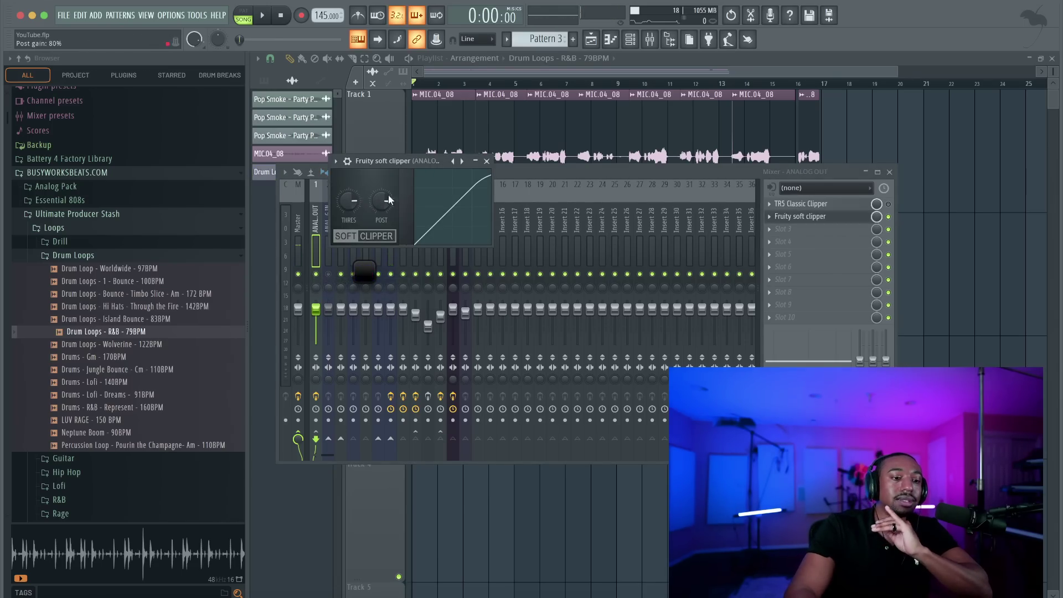
left_click_drag(363, 271, 447, 222)
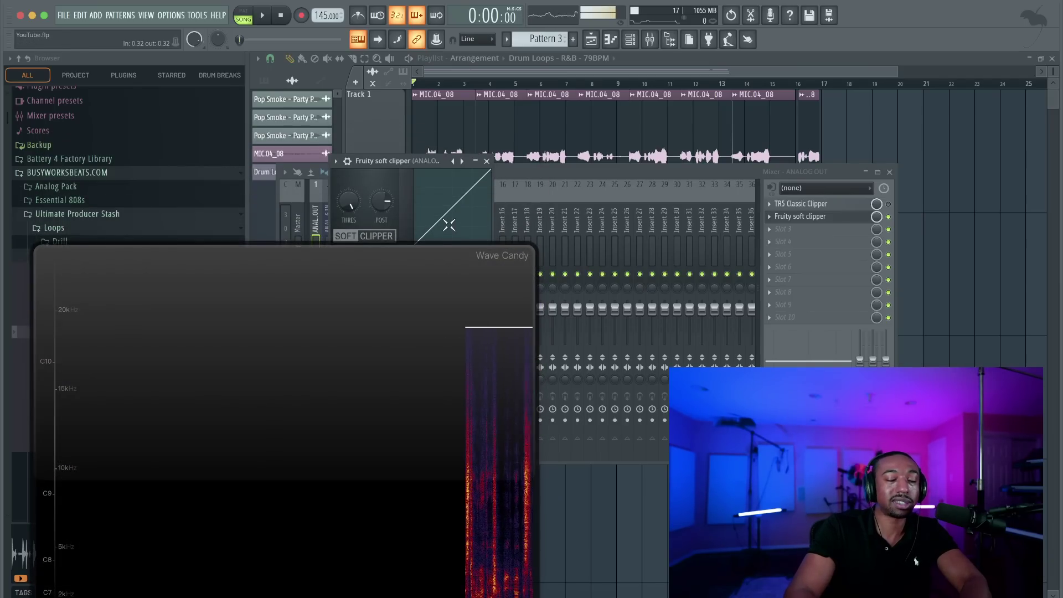
Step: Move the soft clipper to slot 3 and insert Fruity parametric EQ 2 in slot 2 of the ANALOG OUT track
left_click_drag(800, 217, 802, 234)
left_click(794, 217)
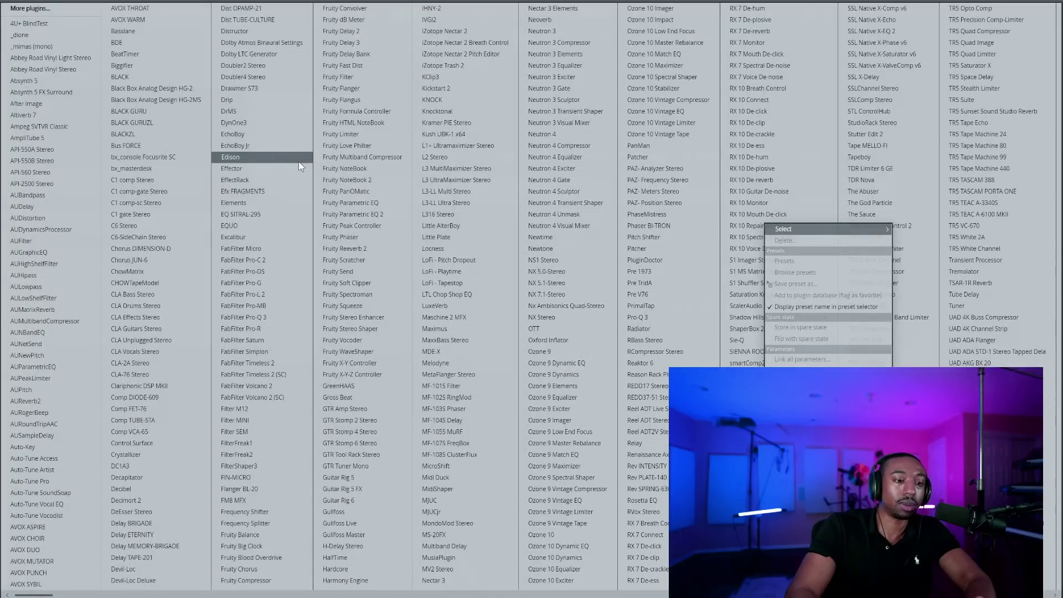
left_click(367, 214)
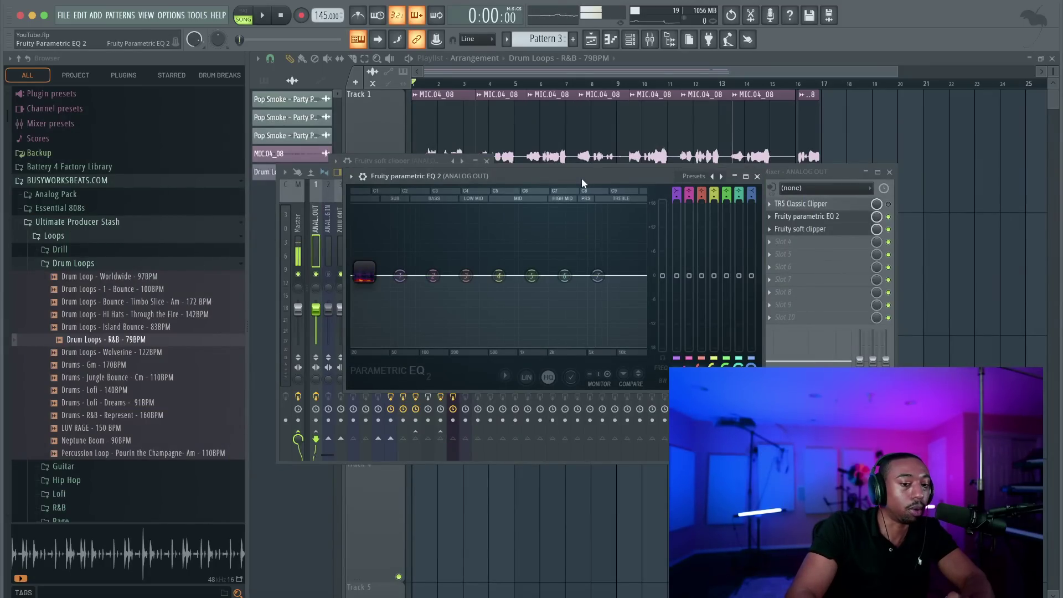
left_click(757, 176)
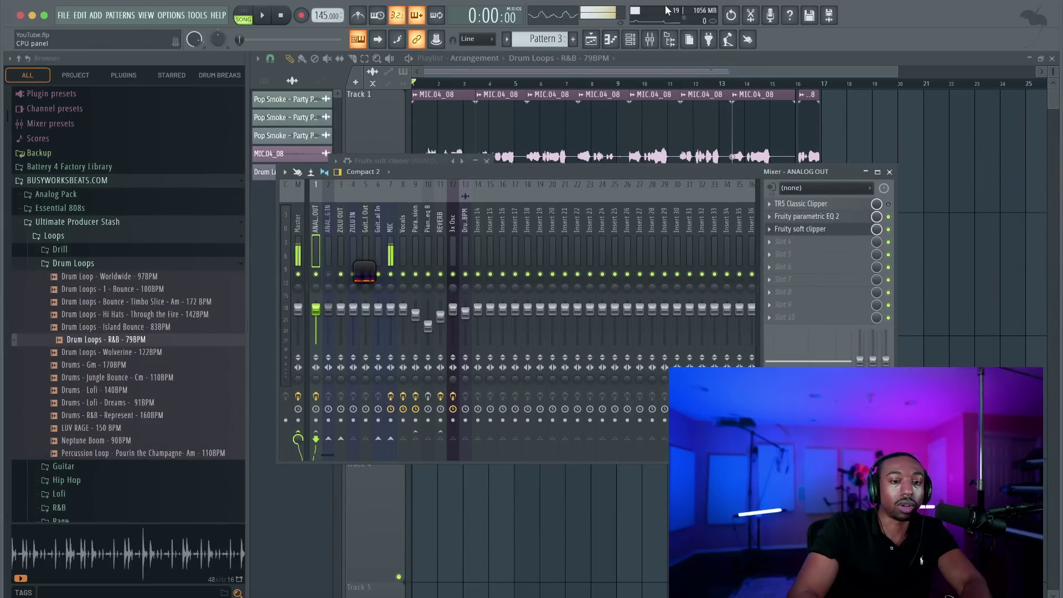
Step: Add another 3x Osc instrument to the channel rack and close its plugin window
left_click(637, 38)
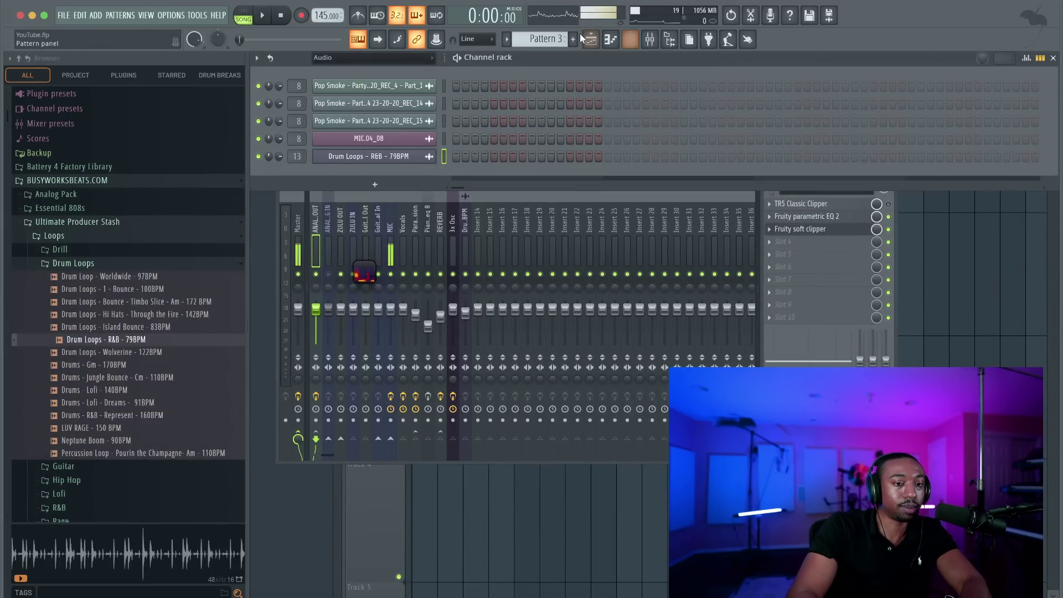
left_click(375, 184)
left_click(340, 34)
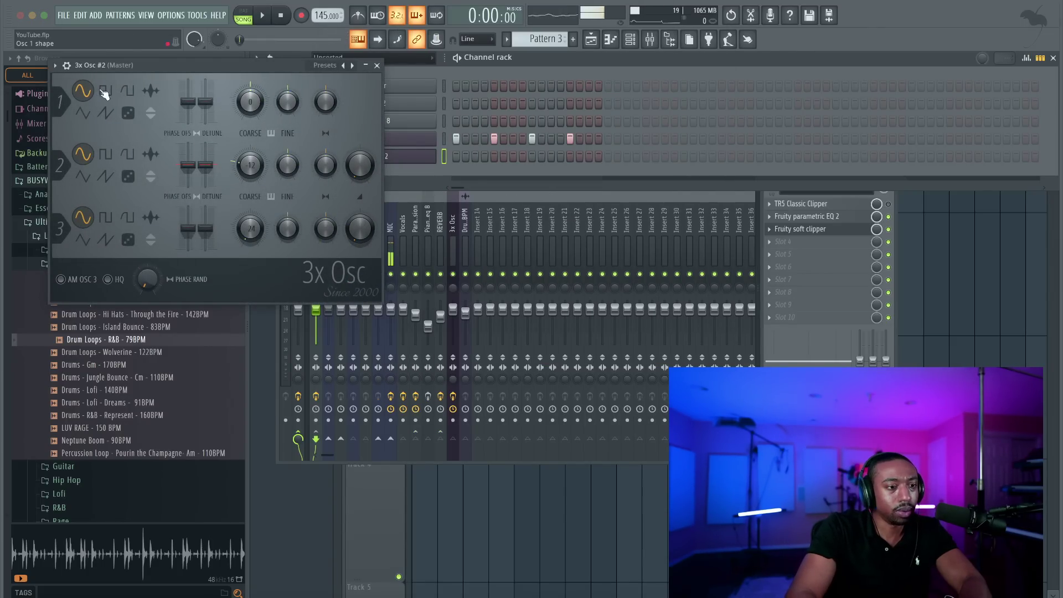
left_click(377, 66)
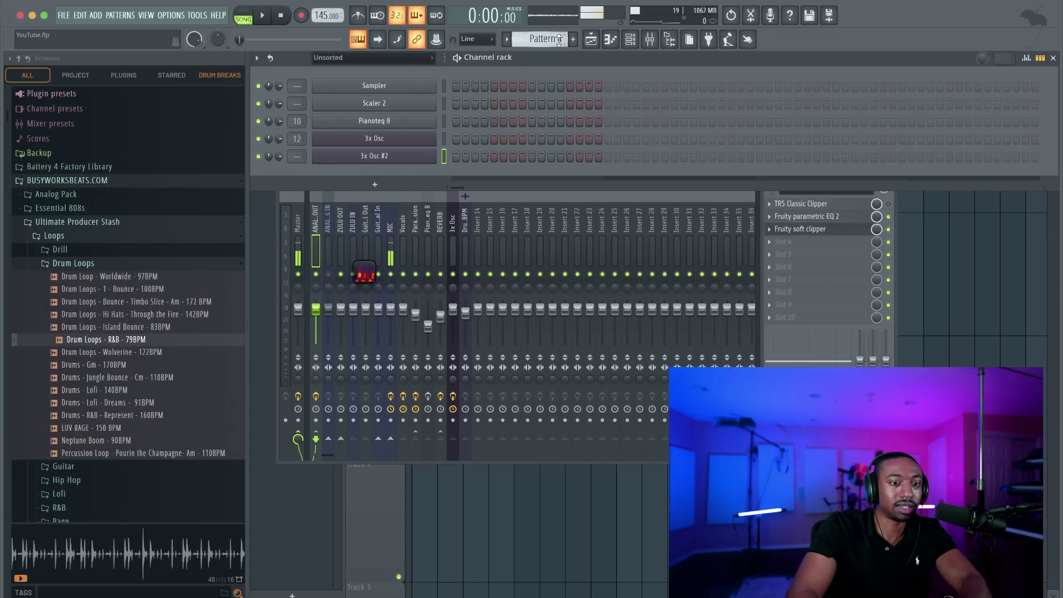
Step: Draw a C3 note about 20 bars long for the new 3x Osc in Pattern 4 and route the channel to mixer track 14
right_click(430, 157)
left_click(458, 152)
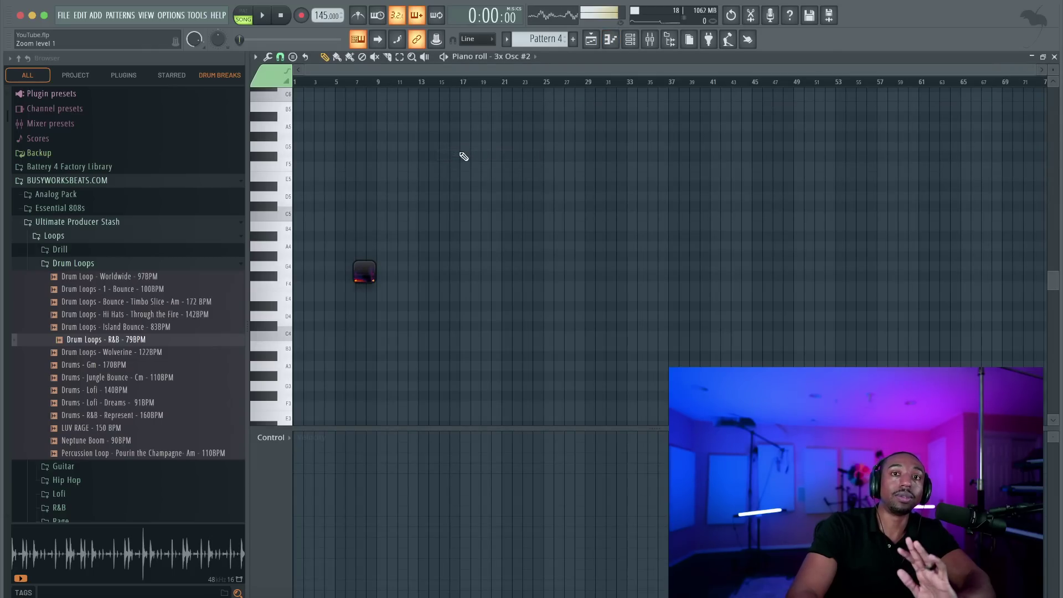
scroll(305, 279, "down", 4)
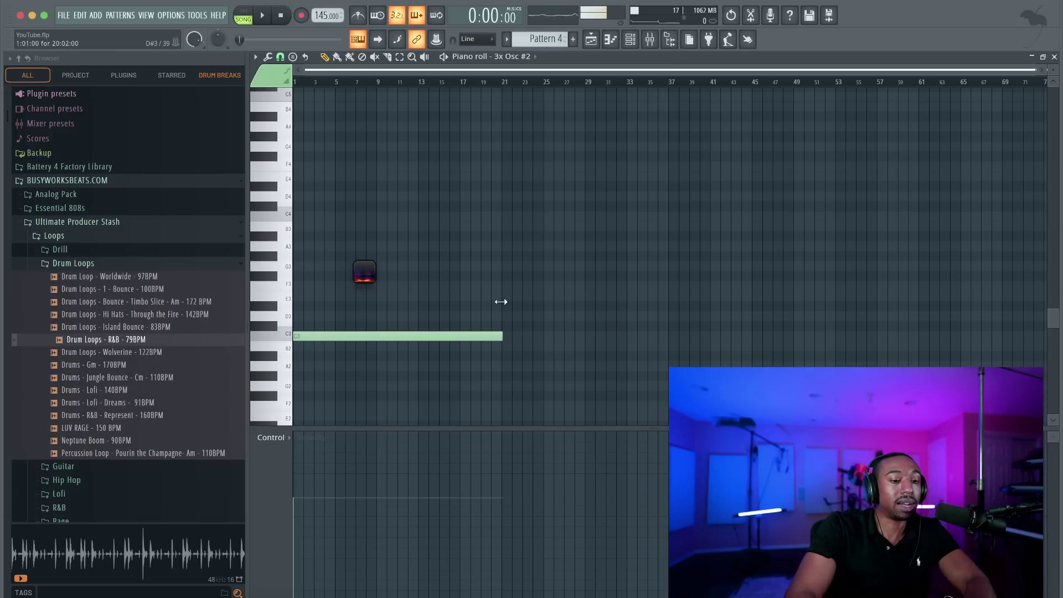
left_click(635, 43)
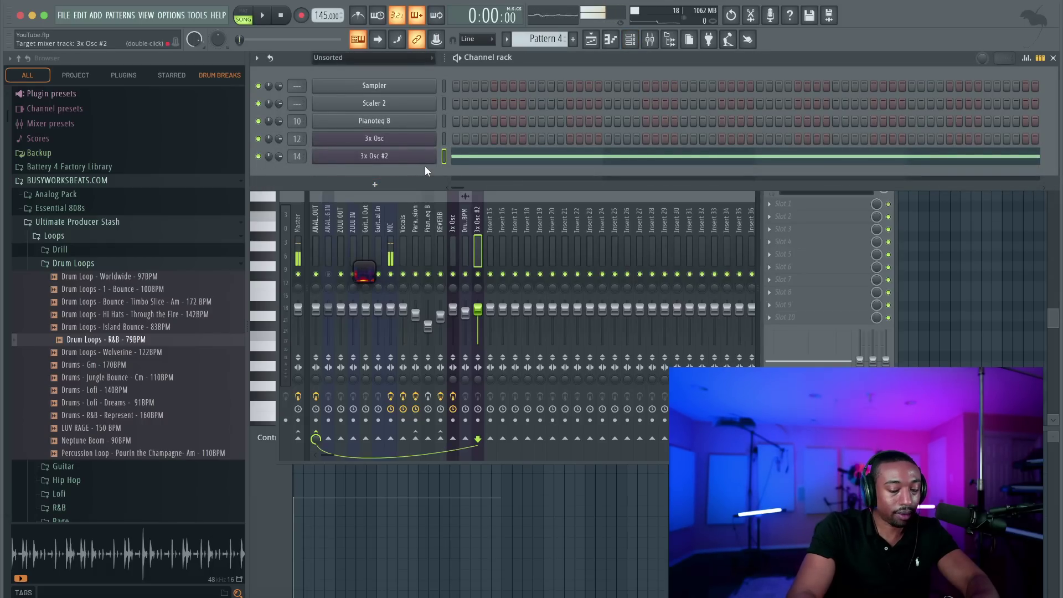
key("F9")
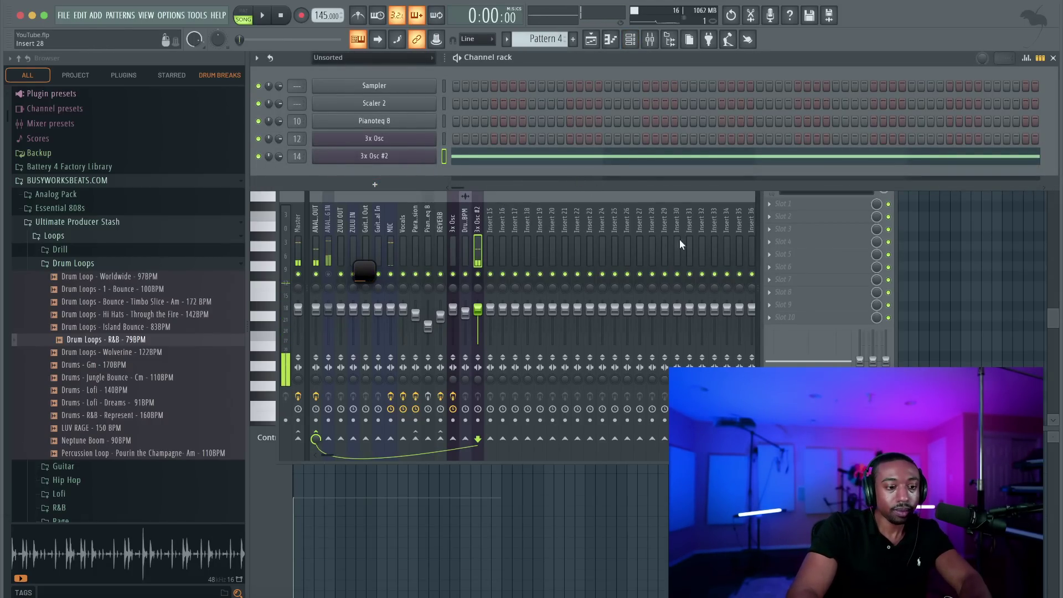
Step: Enlarge and reposition the Wave Candy display to examine the spectrum of the 3x Osc sine tone
left_click(360, 275)
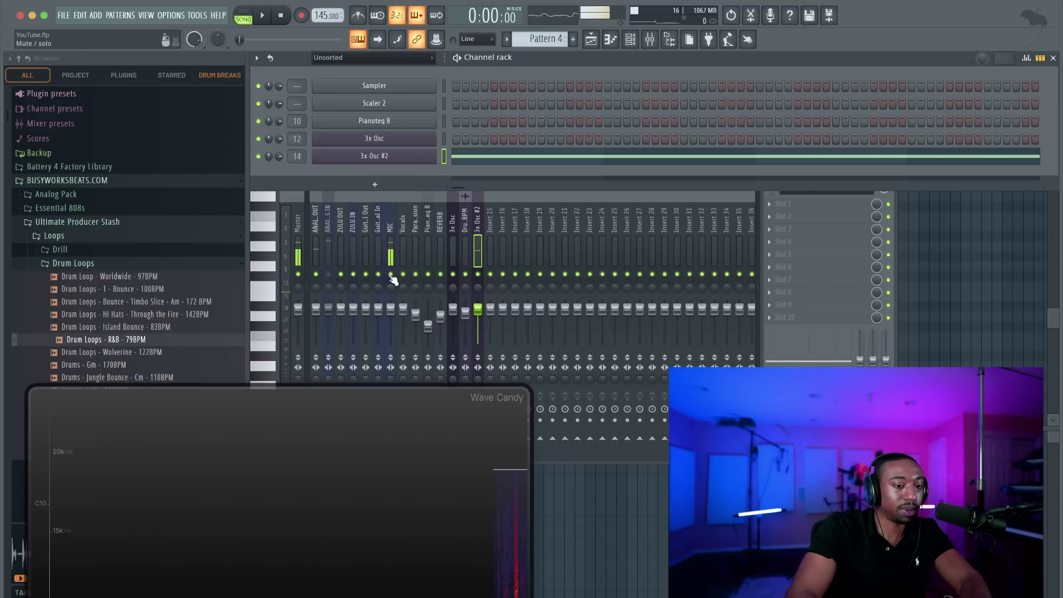
left_click_drag(392, 408, 782, 141)
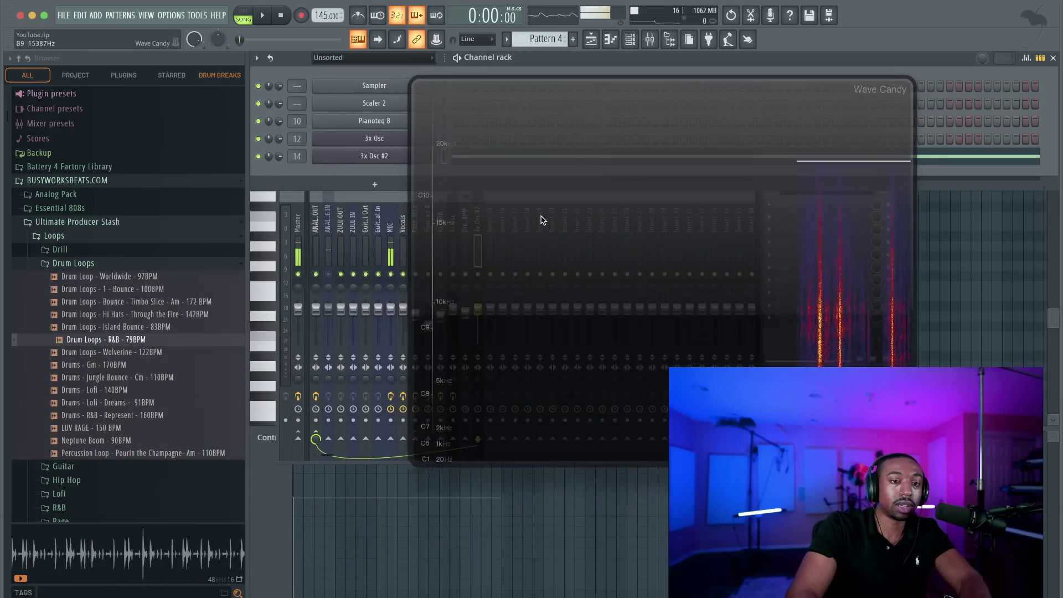
left_click_drag(542, 220, 603, 148)
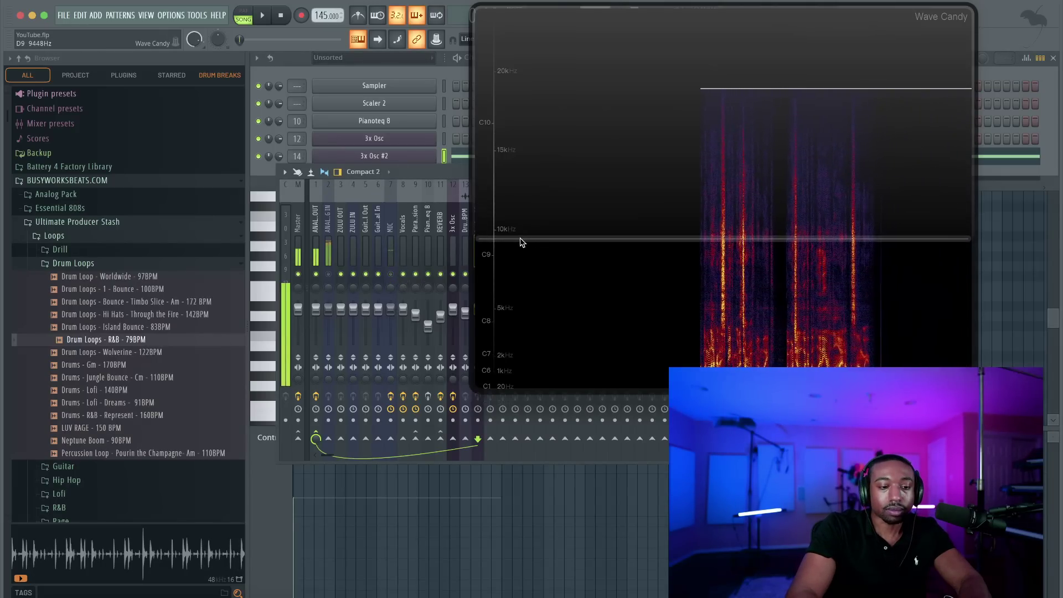
left_click_drag(711, 244, 526, 235)
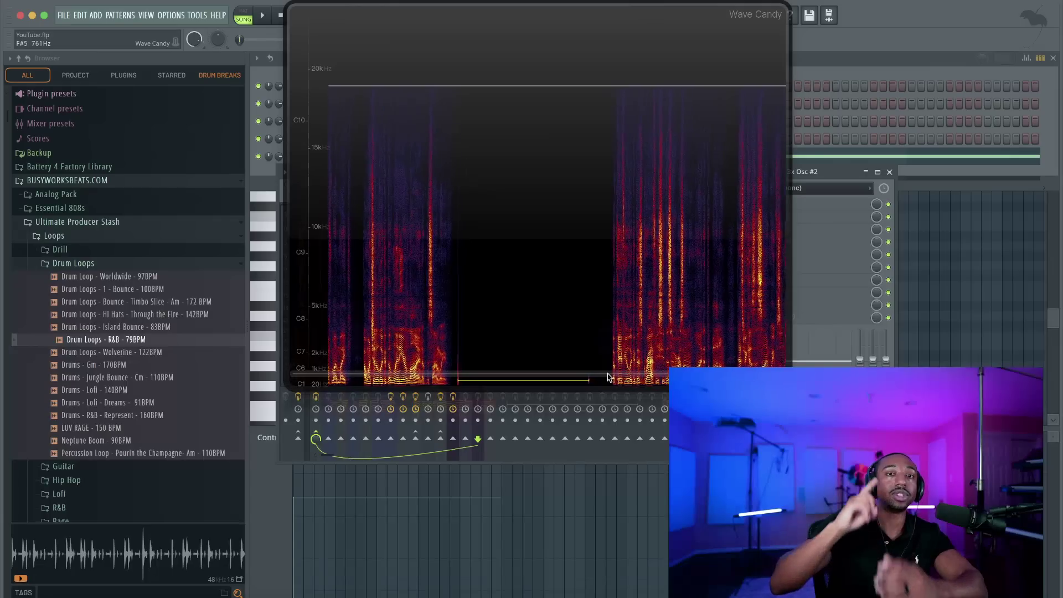
Step: Move the Wave Candy display aside and set oscillator 1 of the new 3x Osc to a square wave
left_click_drag(607, 378, 556, 457)
left_click(426, 157)
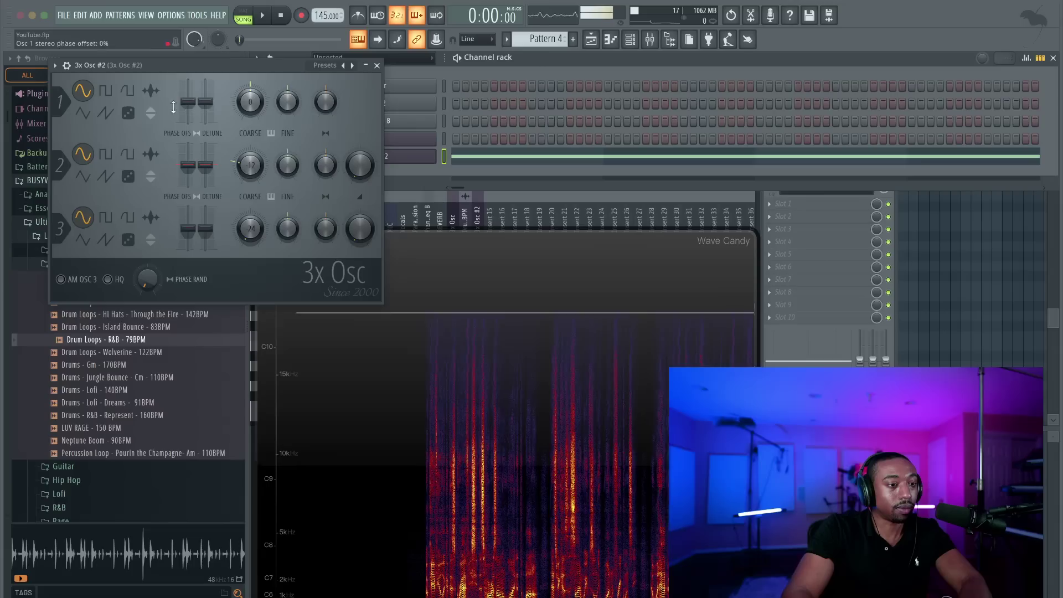
left_click(105, 90)
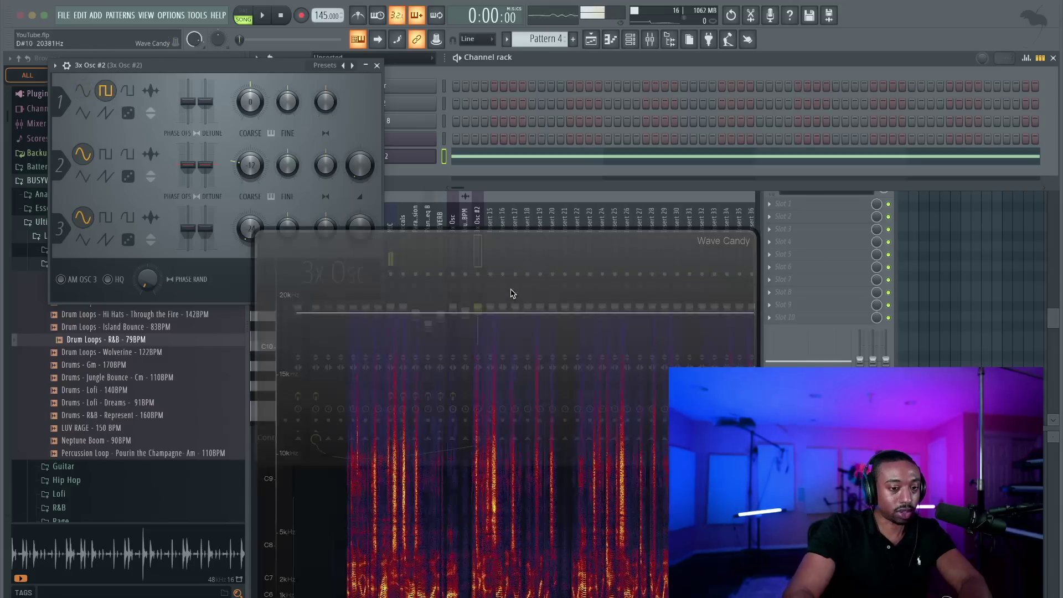
Step: Examine the square wave's harmonics in the Wave Candy display, collapse the display, and close the 3x Osc #2 plugin window
left_click_drag(511, 294, 537, 176)
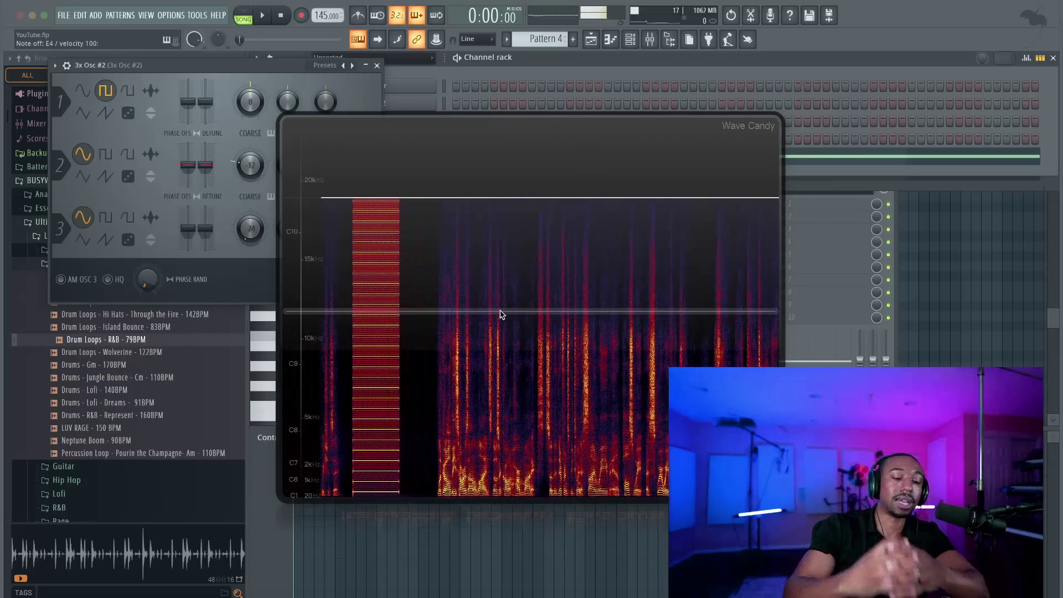
key("Escape")
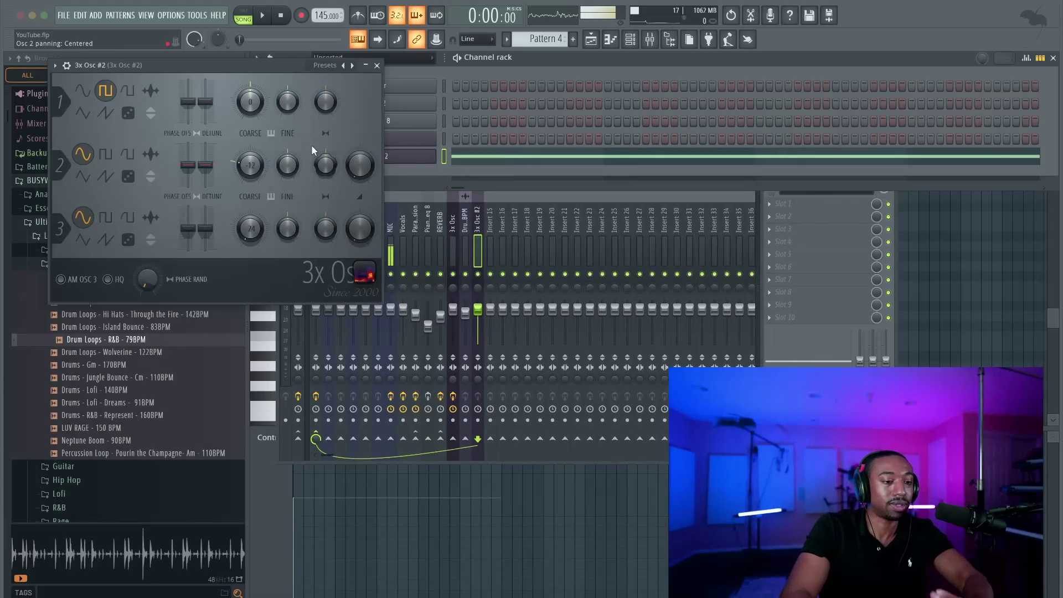
left_click(369, 274)
key("Escape")
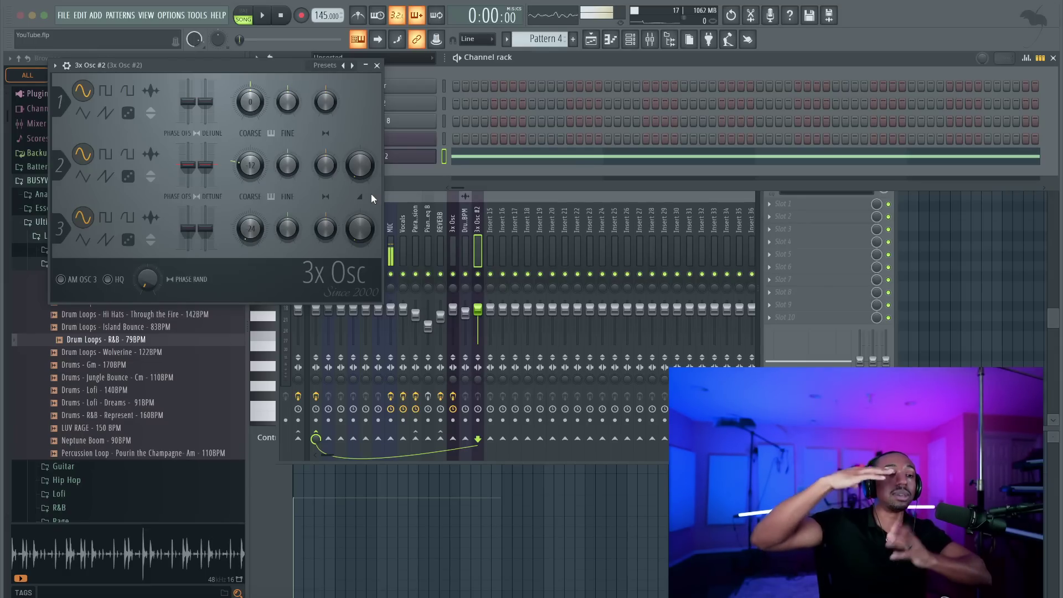
key("c")
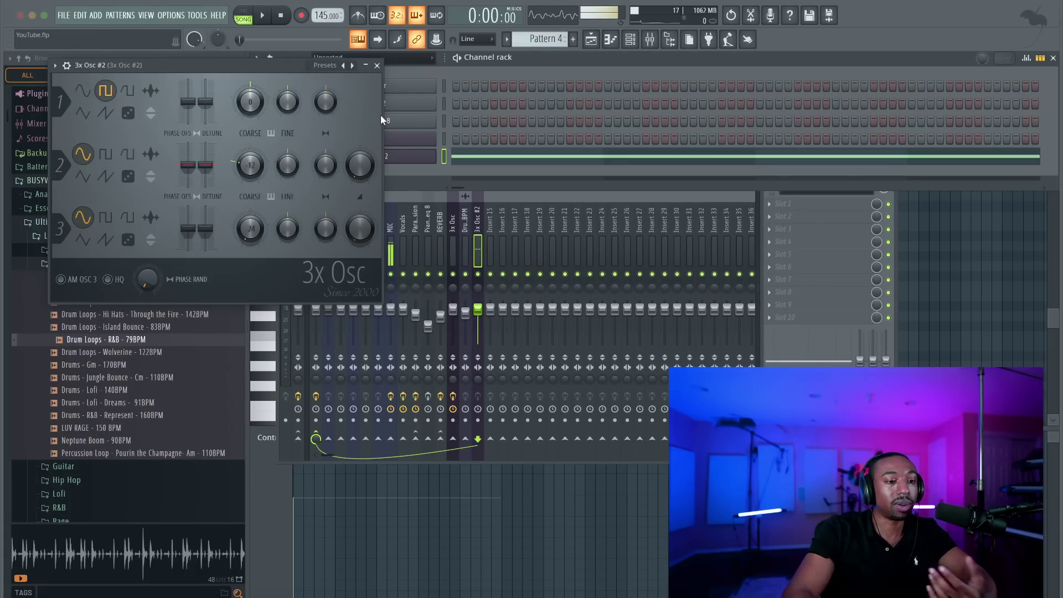
left_click(378, 66)
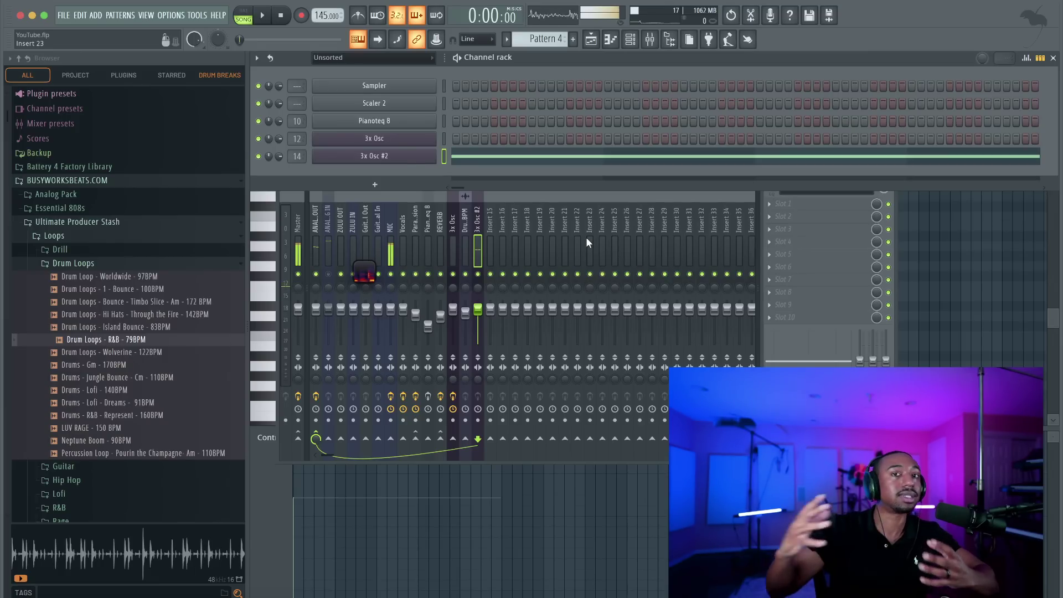
Step: Open the Fruity parametric EQ 2 on the ANALOG OUT mixer track and move its window clear of the effect slots
left_click(326, 235)
left_click(317, 237)
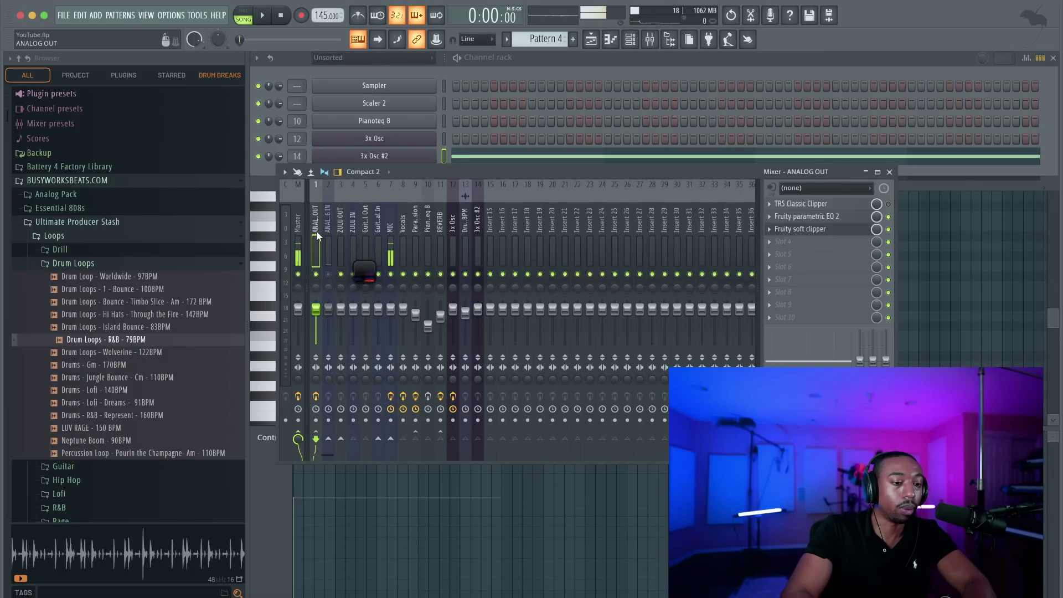
left_click(836, 219)
key("space")
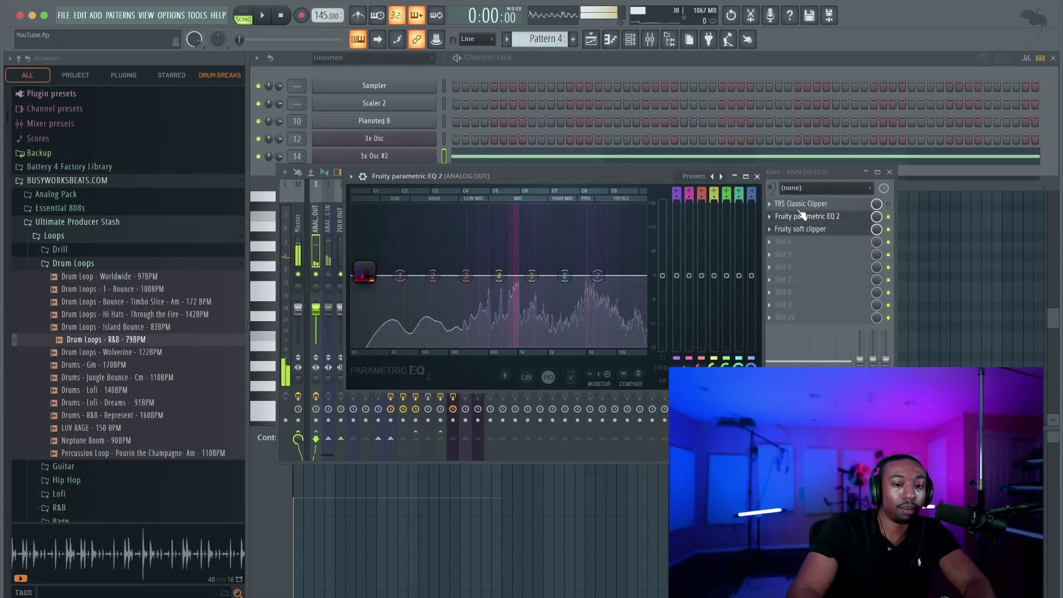
left_click_drag(598, 173, 564, 173)
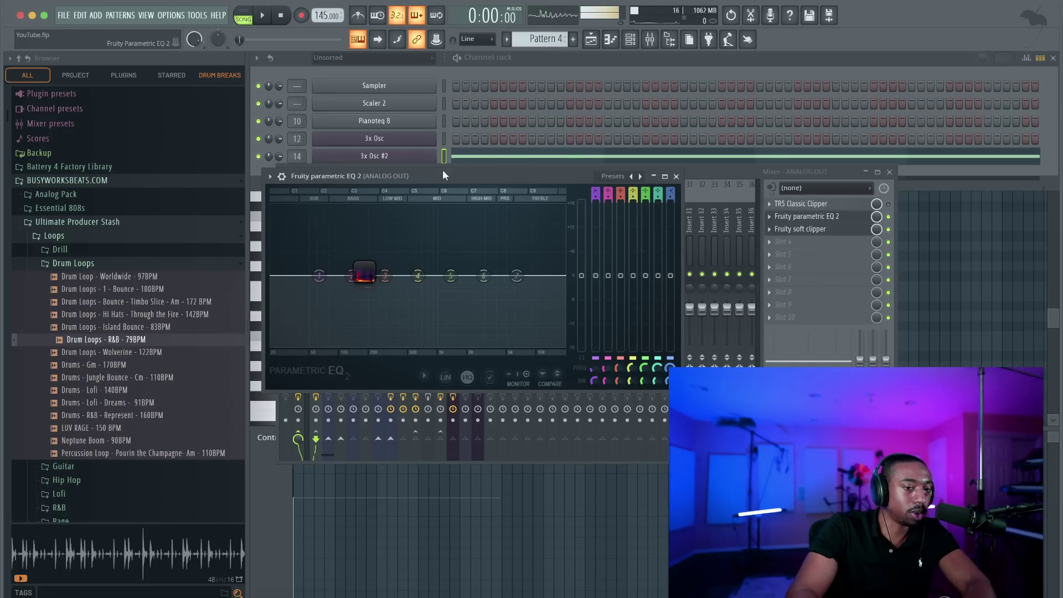
left_click_drag(480, 174, 490, 174)
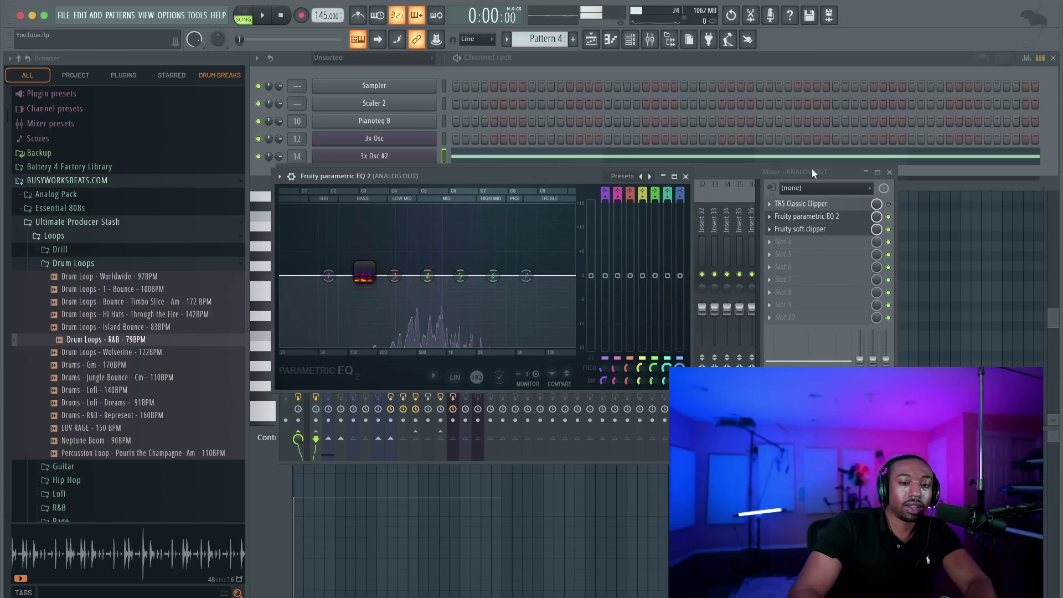
left_click(829, 223)
key("space")
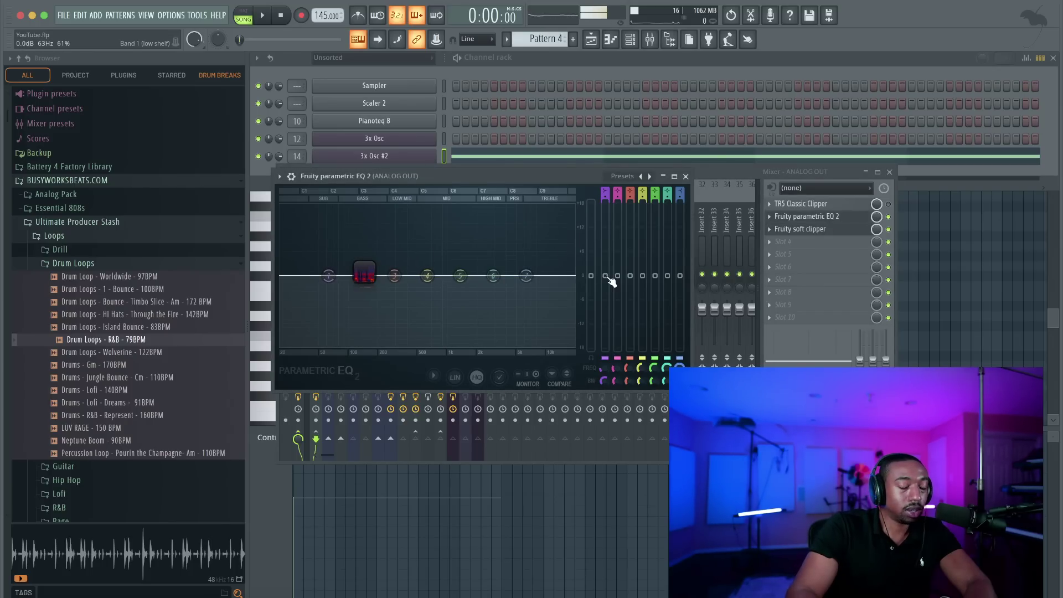
key("space")
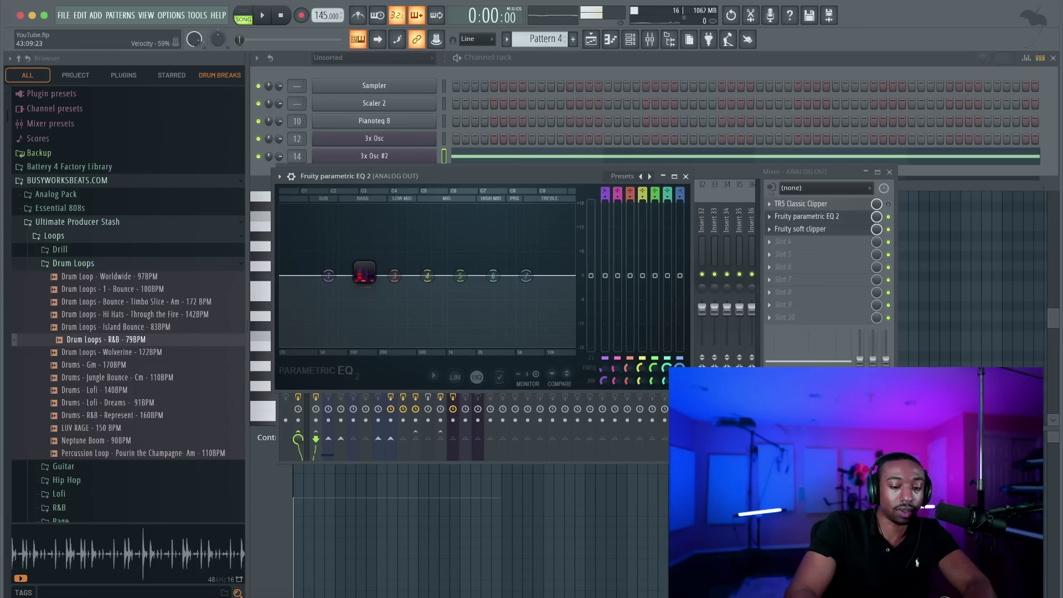
Step: Switch to OBS, minimize its window and return to FL Studio
key("super+Tab")
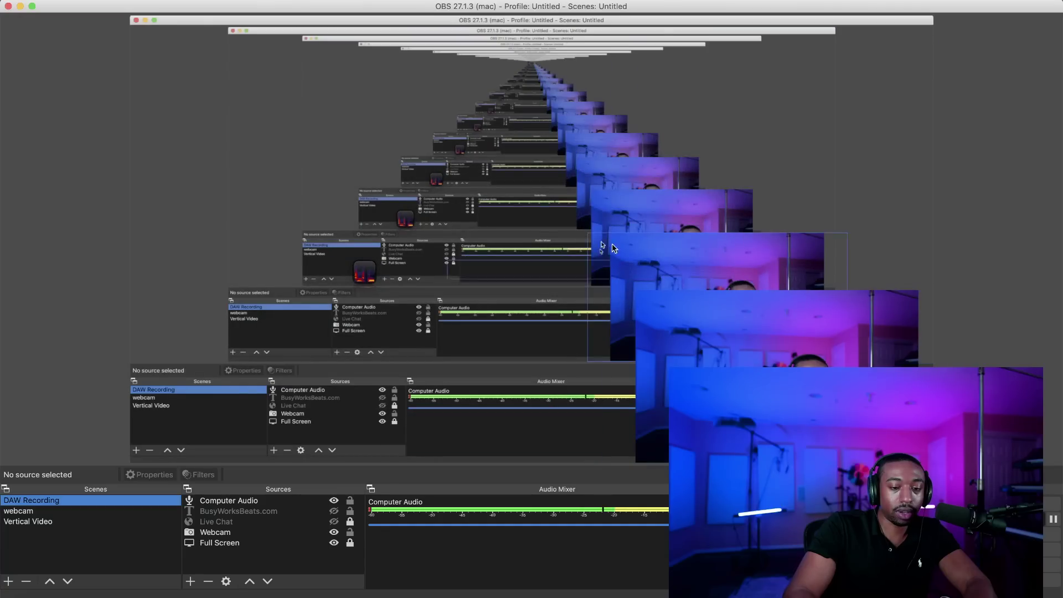
left_click(20, 7)
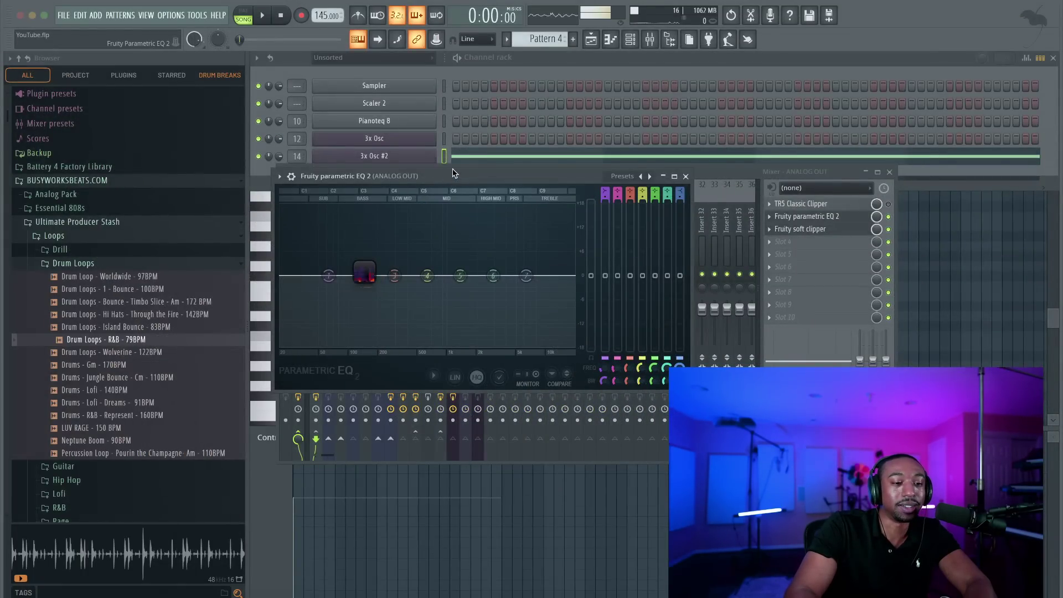
Step: Reposition the parametric EQ window and play the song to examine its spectrum in the EQ
left_click_drag(462, 178, 458, 165)
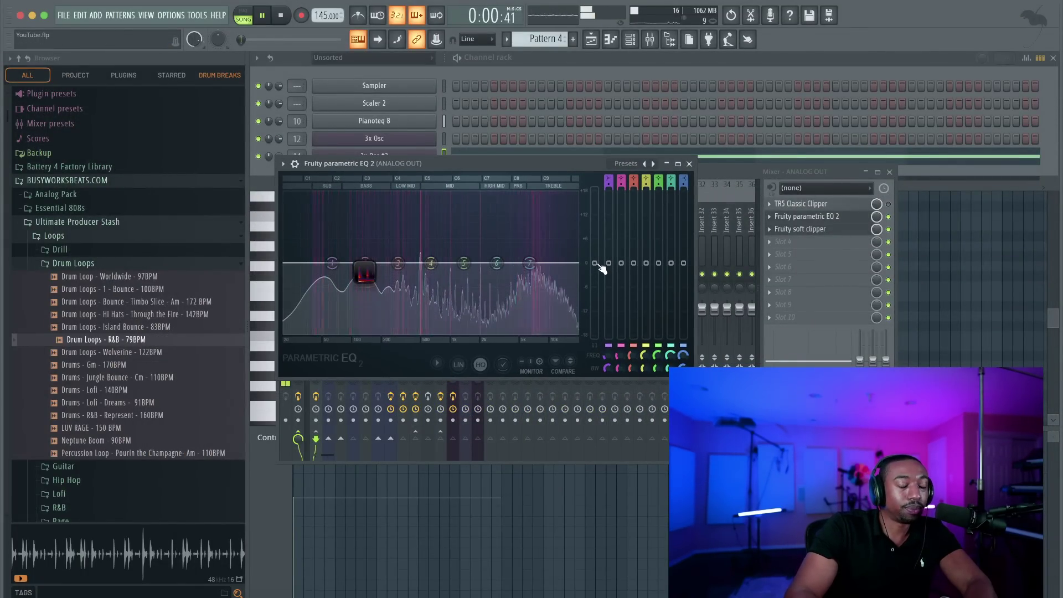
left_click_drag(601, 267, 806, 300)
key("space")
key("space")
Step: Expand the Wave Candy display, hide the browser, and arrange the display beside the parametric EQ window
double_click(363, 273)
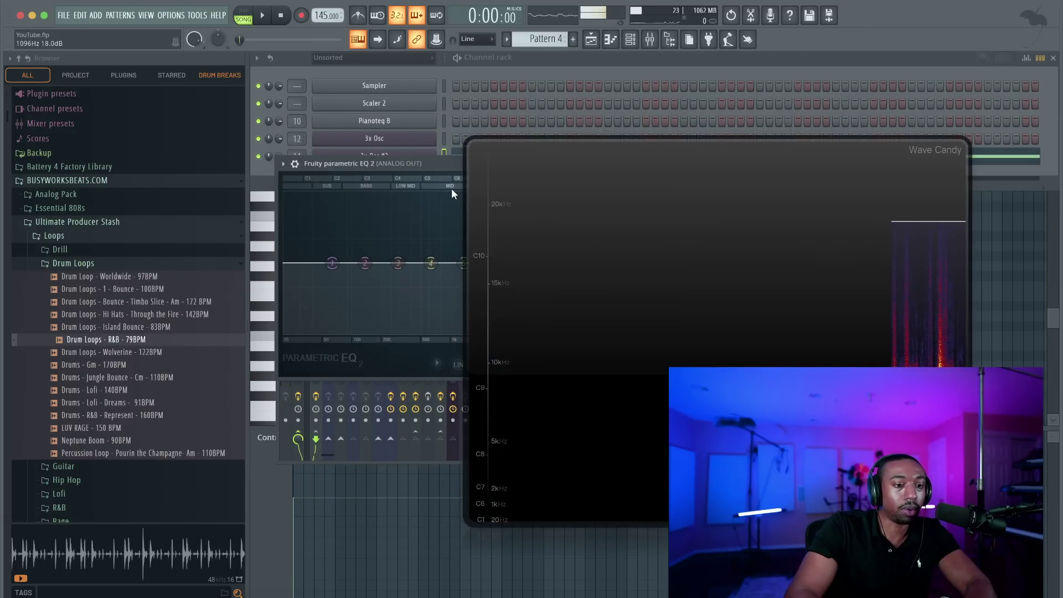
left_click(670, 40)
left_click_drag(348, 164, 302, 145)
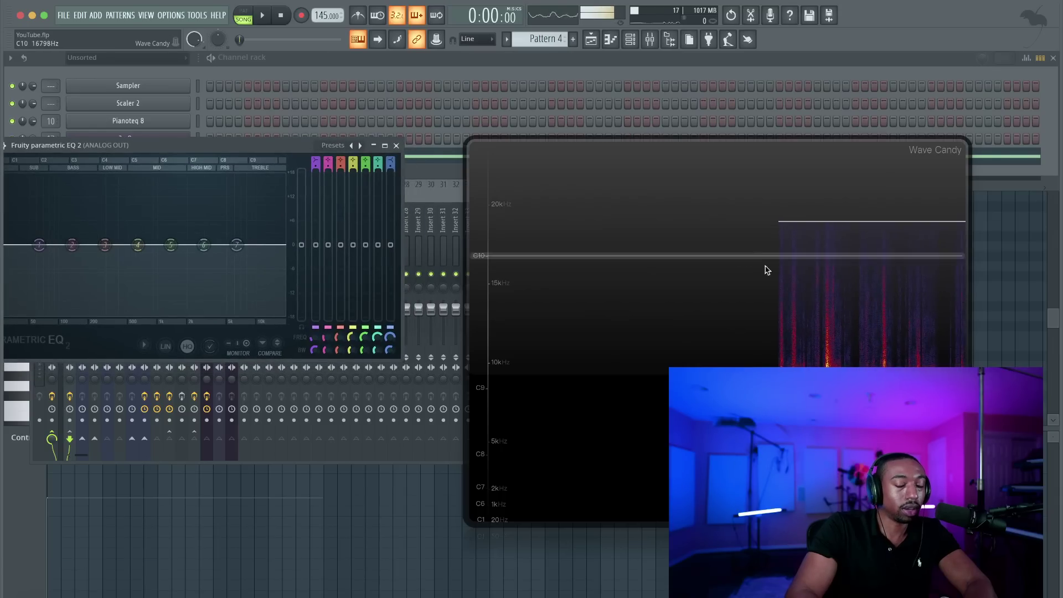
left_click_drag(839, 294, 688, 276)
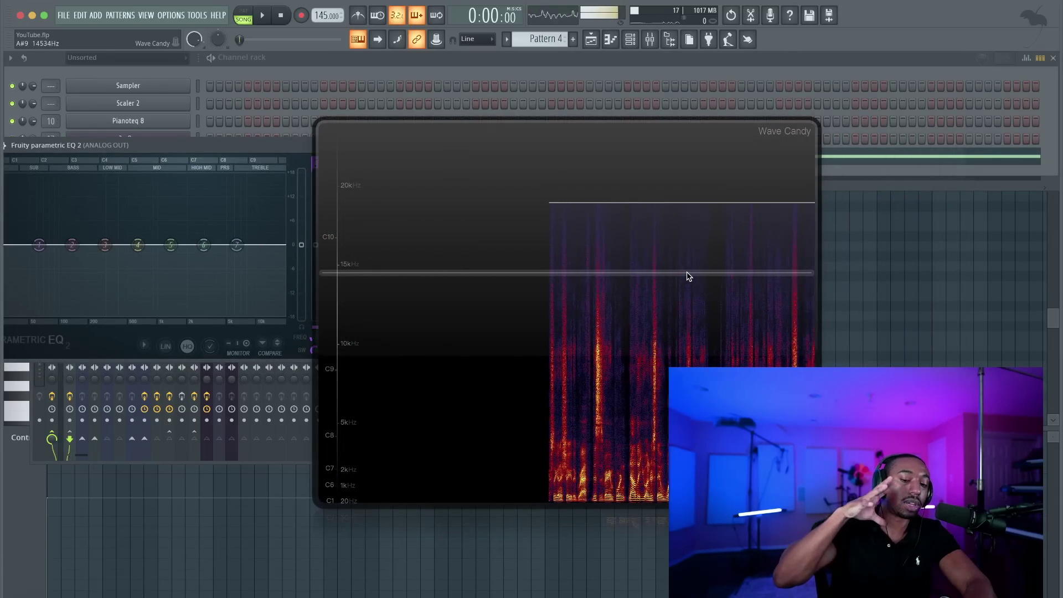
Step: Play the song while raising the parametric EQ's main level to 12.2 dB into the soft clipper, and stop playback
key("space")
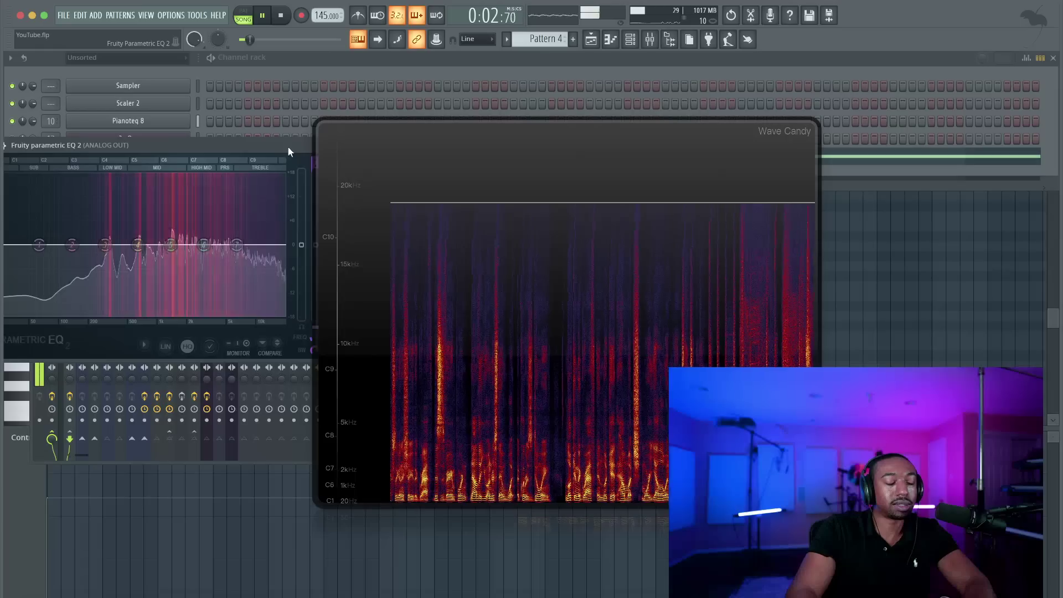
left_click_drag(289, 149, 220, 153)
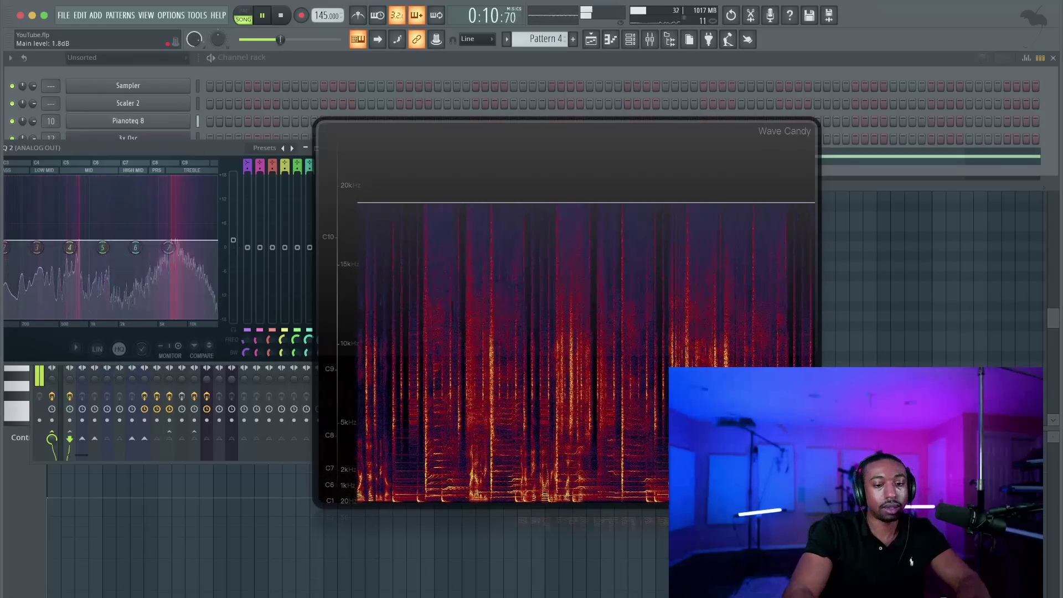
left_click_drag(235, 250, 233, 198)
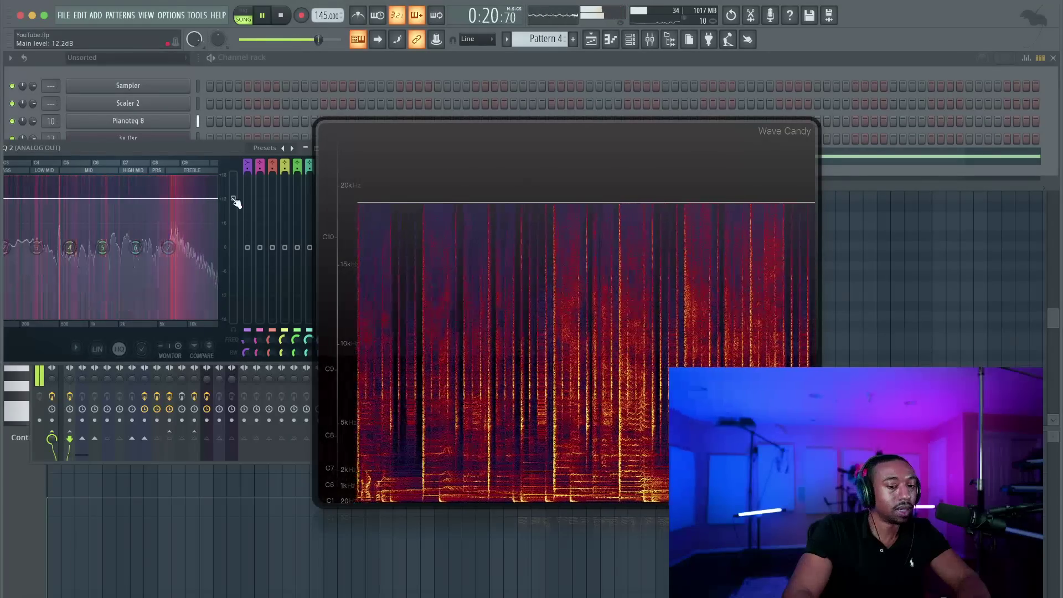
key("space")
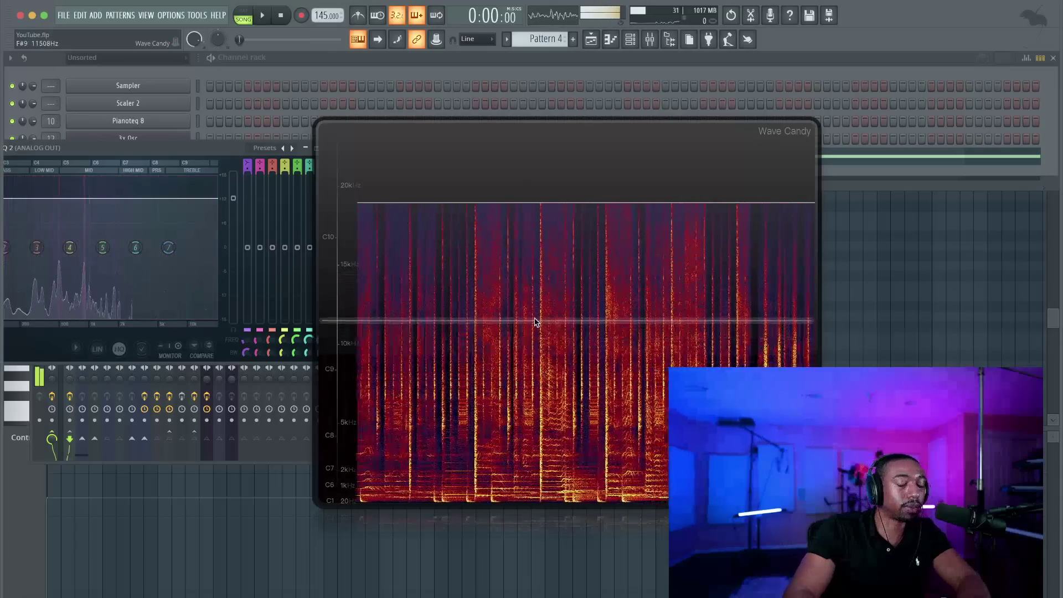
Step: Replay the song with the boosted EQ level to watch its harmonics, and reset the EQ's main level to its default
key("space")
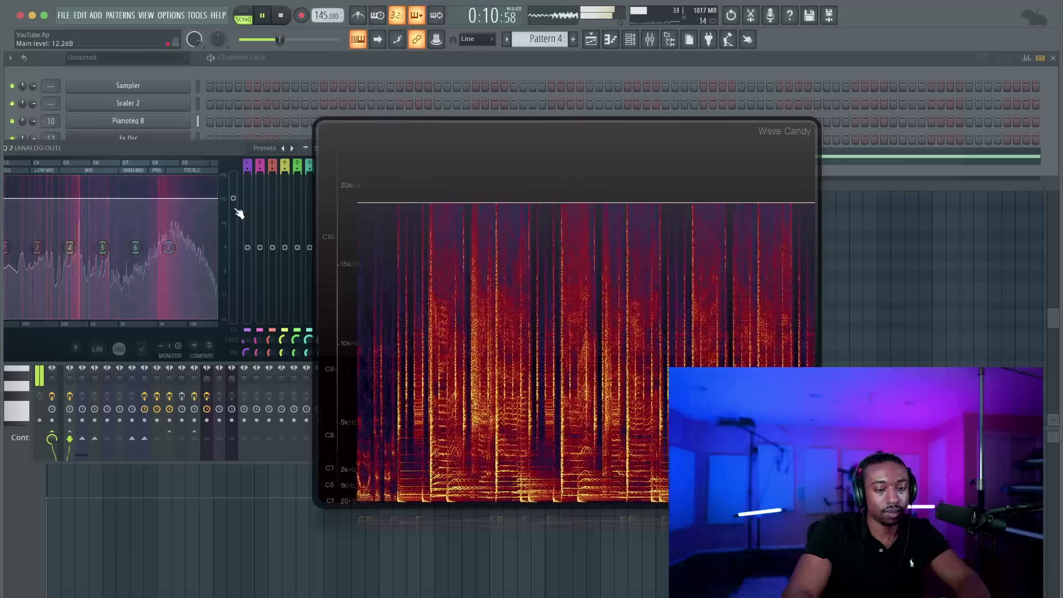
key("space")
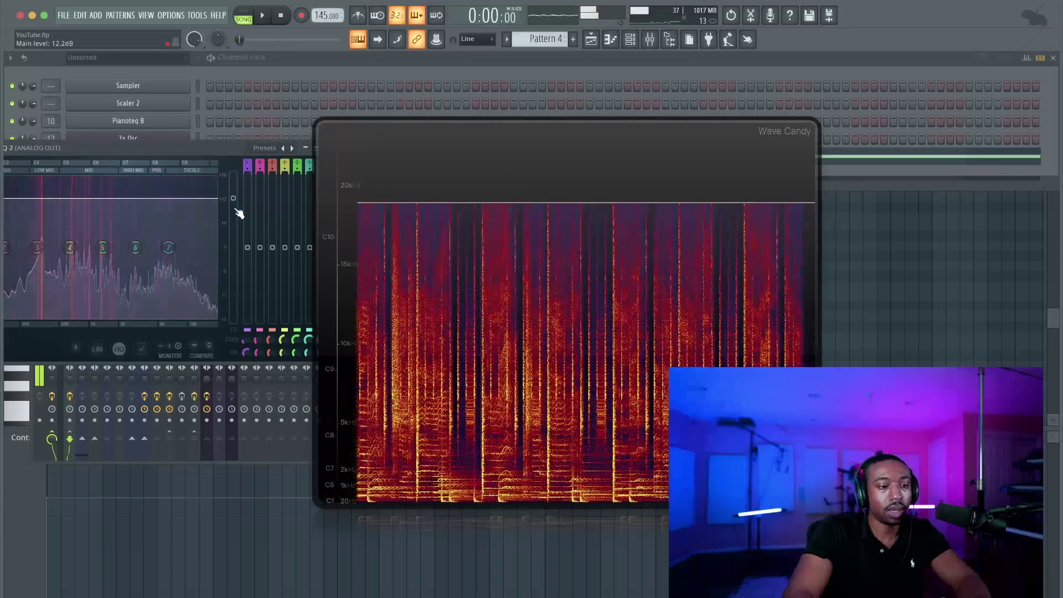
right_click(238, 211)
left_click(238, 216)
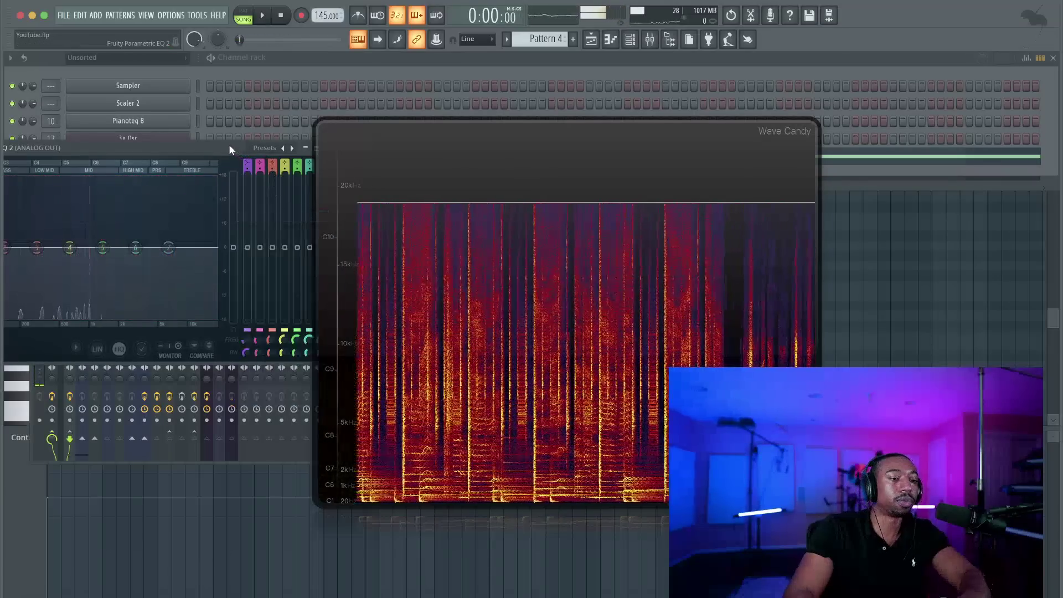
Step: Set the parametric EQ's main level to 5.9 dB and arrange the EQ and Wave Candy windows side by side without overlap
left_click_drag(233, 247, 233, 223)
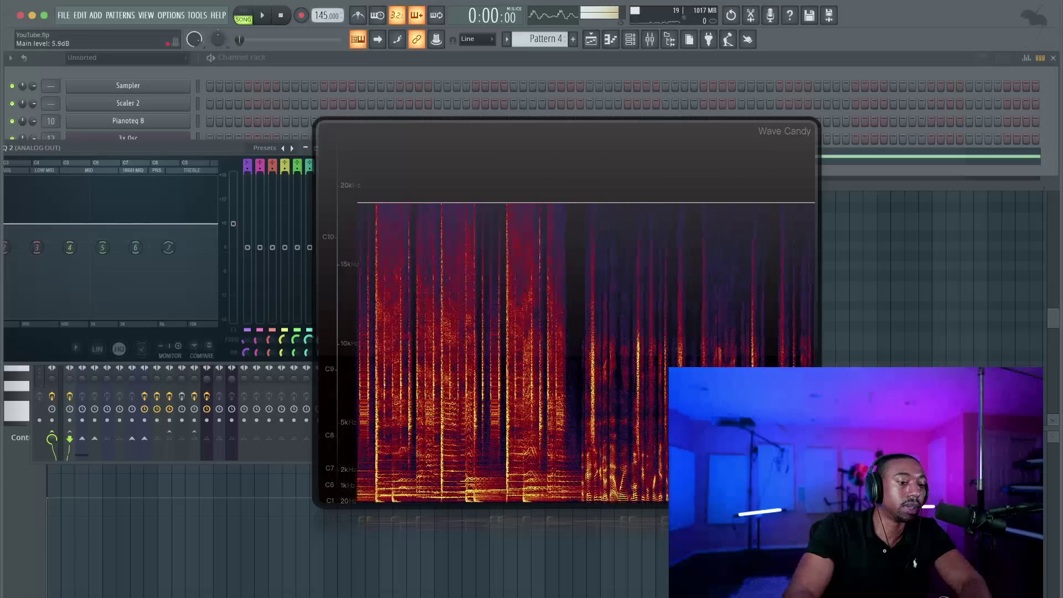
left_click_drag(264, 147, 278, 147)
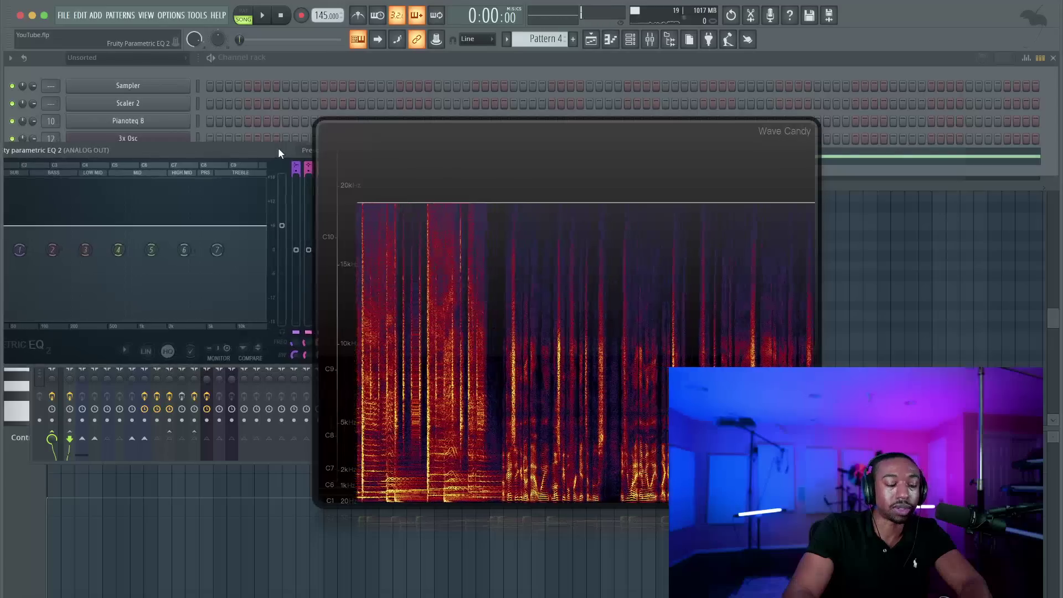
left_click_drag(423, 181, 572, 176)
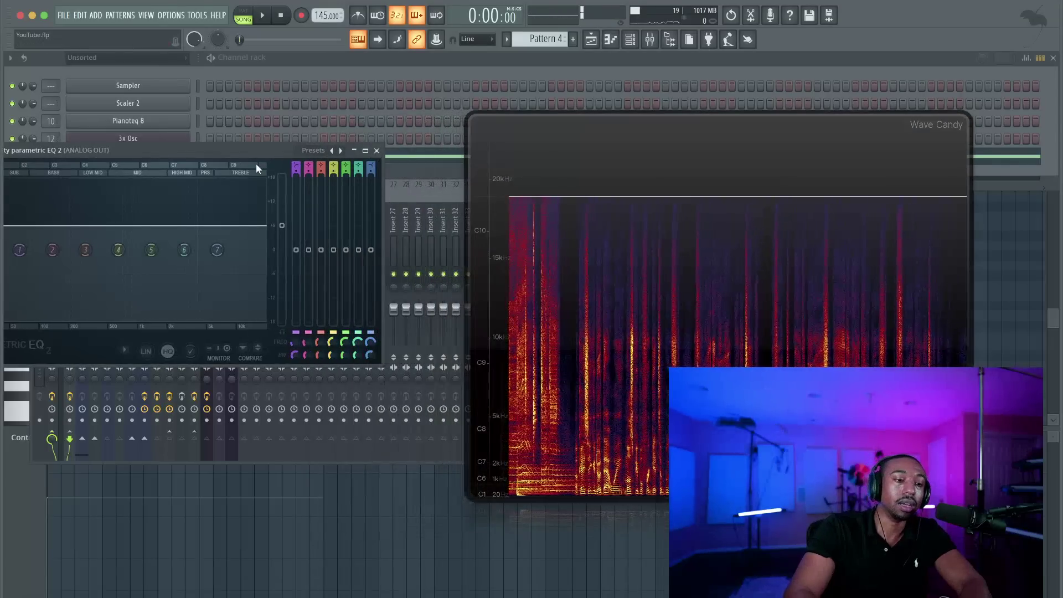
left_click_drag(255, 154, 309, 145)
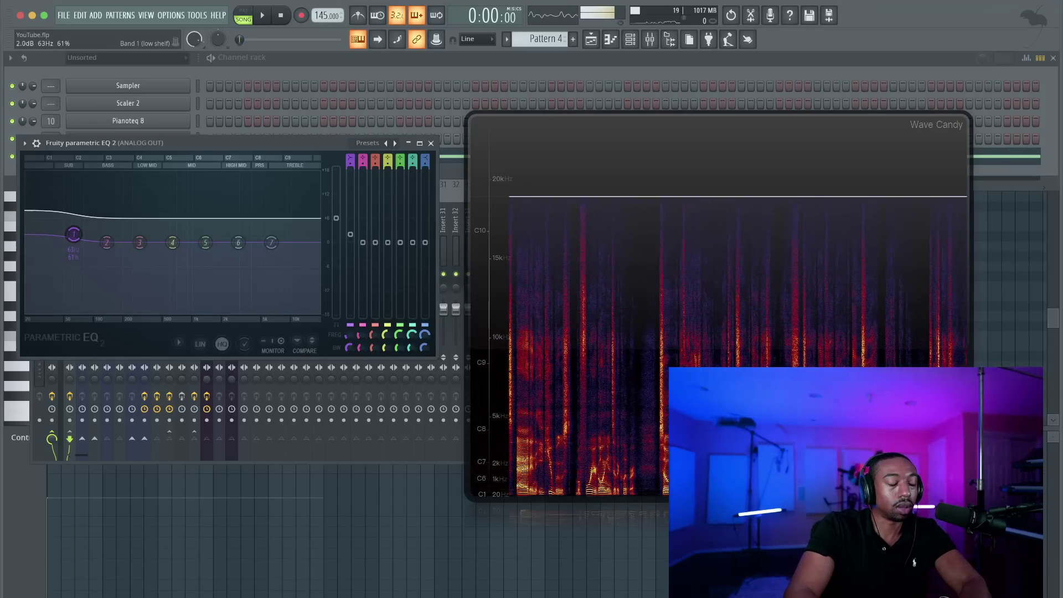
Step: Boost the EQ's band 1 low shelf and raise the main level to 11.1 dB during playback, and close the EQ window
key("space")
left_click_drag(350, 234, 337, 197)
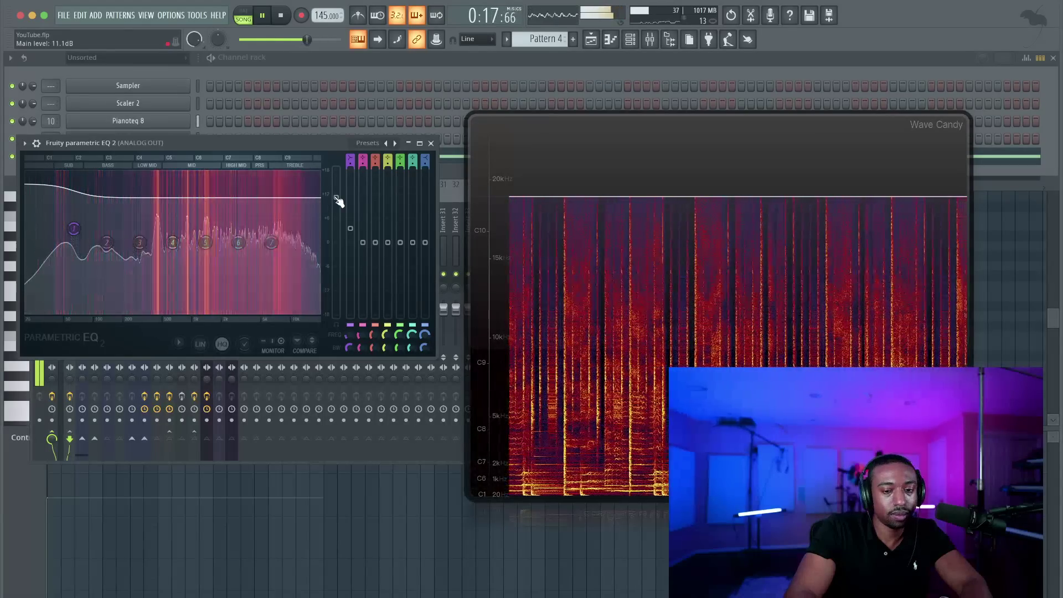
key("space")
left_click(431, 143)
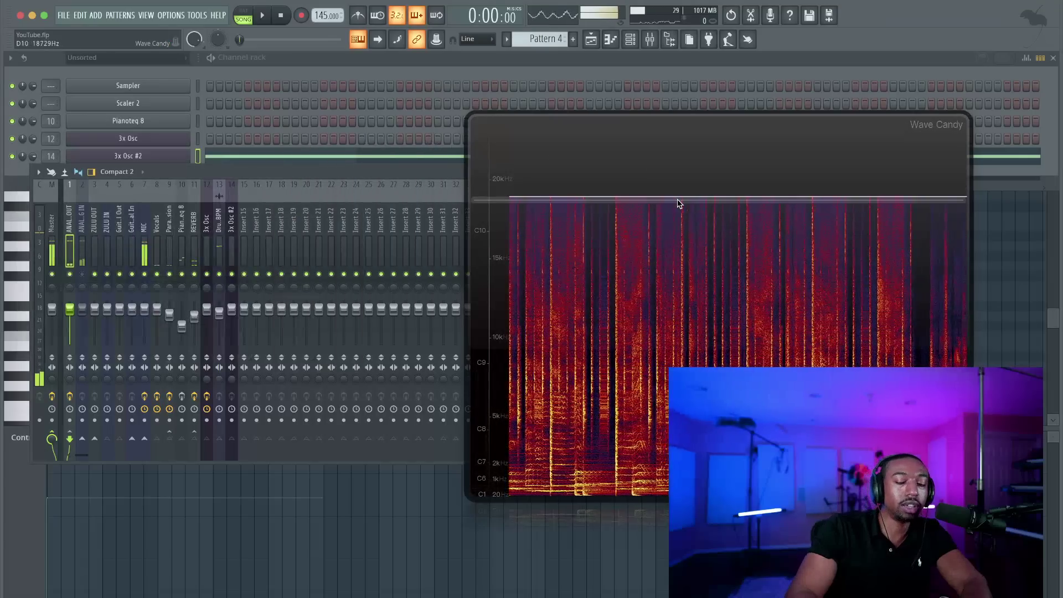
Step: Collapse the Wave Candy display and inspect the TR5 Classic Clipper on the ANALOG OUT track before closing its window
left_click_drag(678, 202, 342, 291)
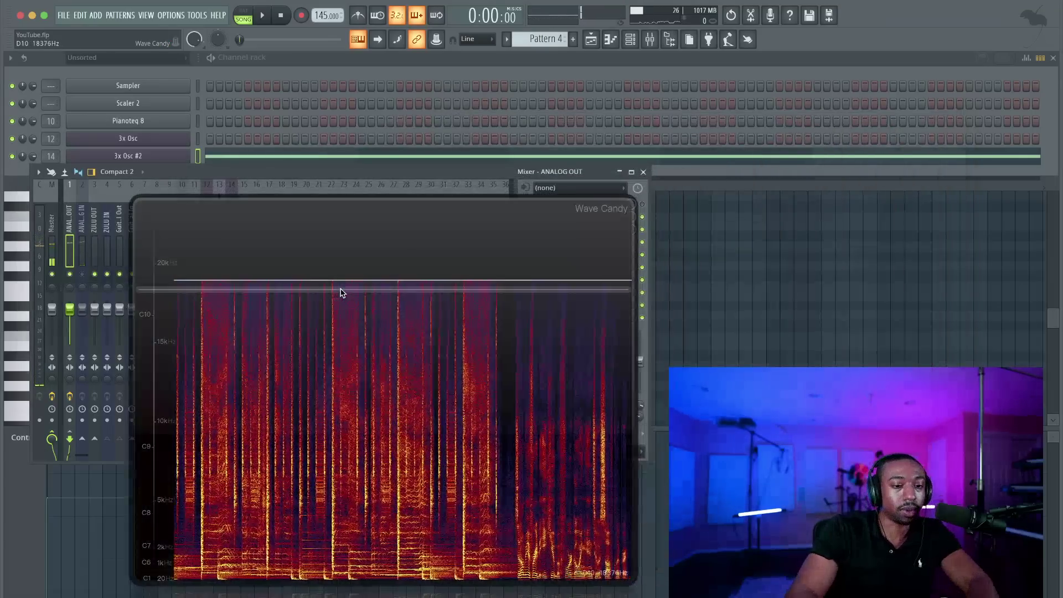
double_click(342, 290)
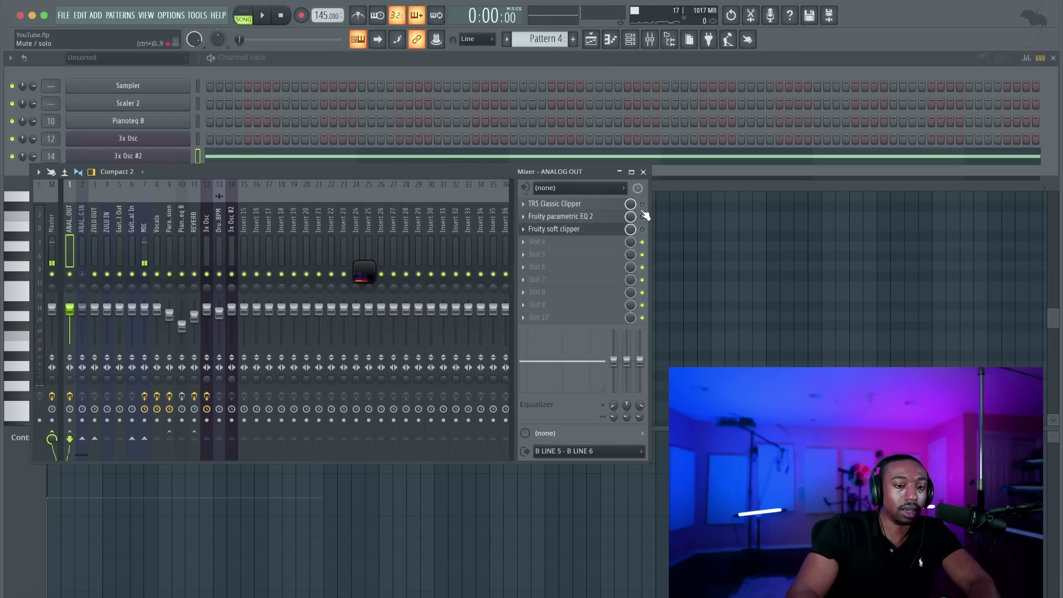
left_click(594, 205)
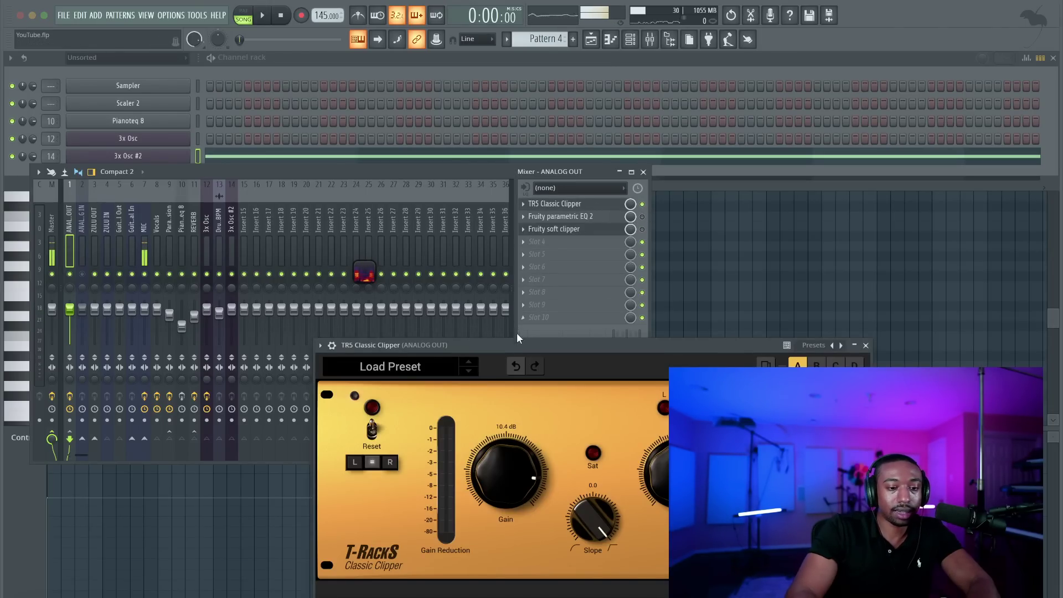
left_click_drag(517, 340, 409, 256)
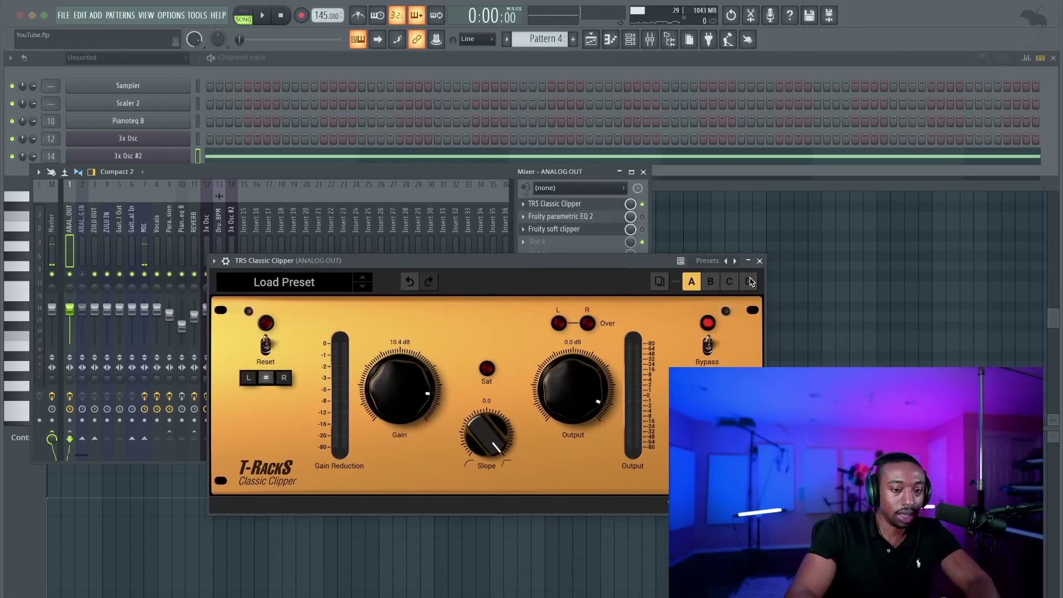
left_click(759, 261)
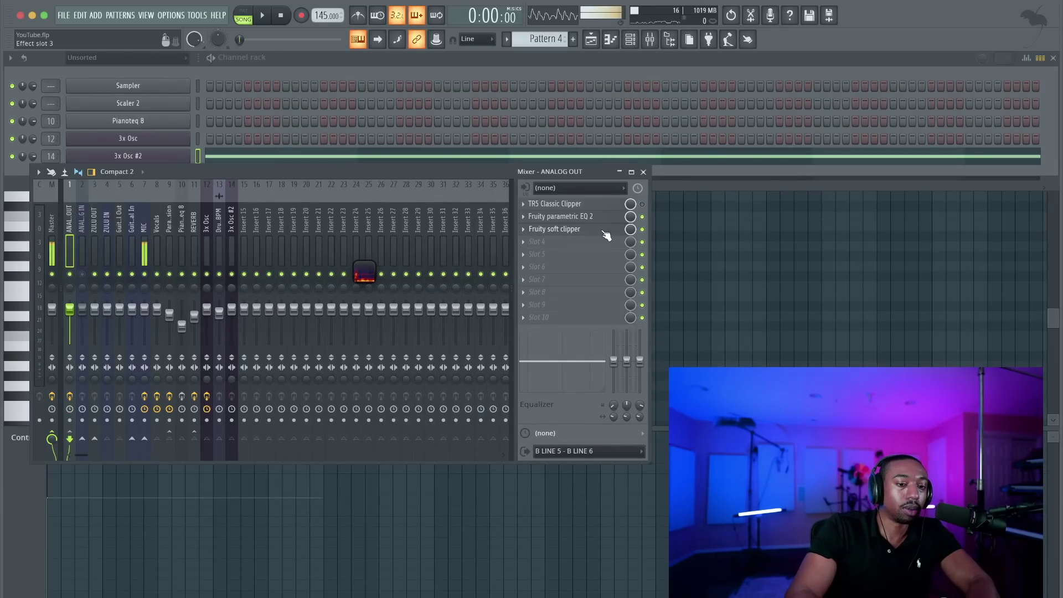
Step: Open the Fruity soft clipper on the ANALOG OUT track, play the song, and expand the Wave Candy display
left_click(606, 233)
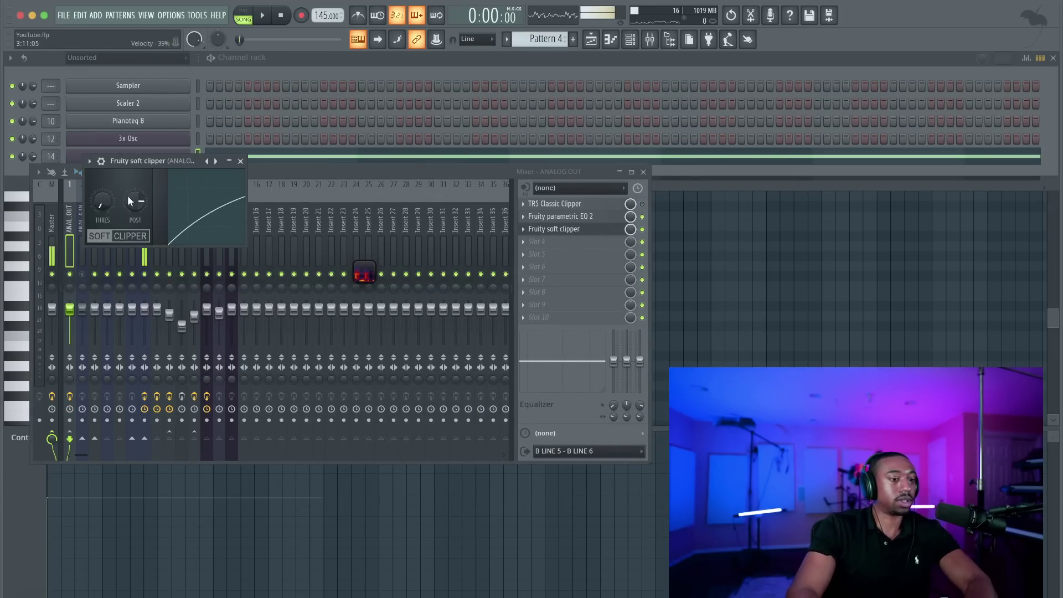
key("space")
left_click_drag(363, 273, 228, 168)
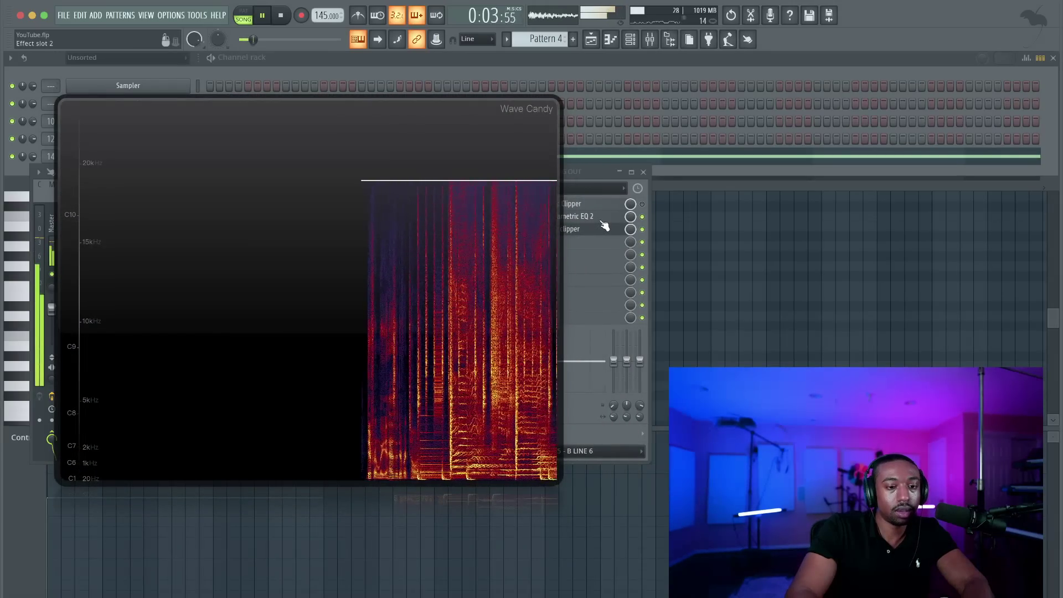
Step: Open the ANALOG OUT track's parametric EQ 2 during playback and reset its band 1 level and main level to their defaults
left_click(603, 222)
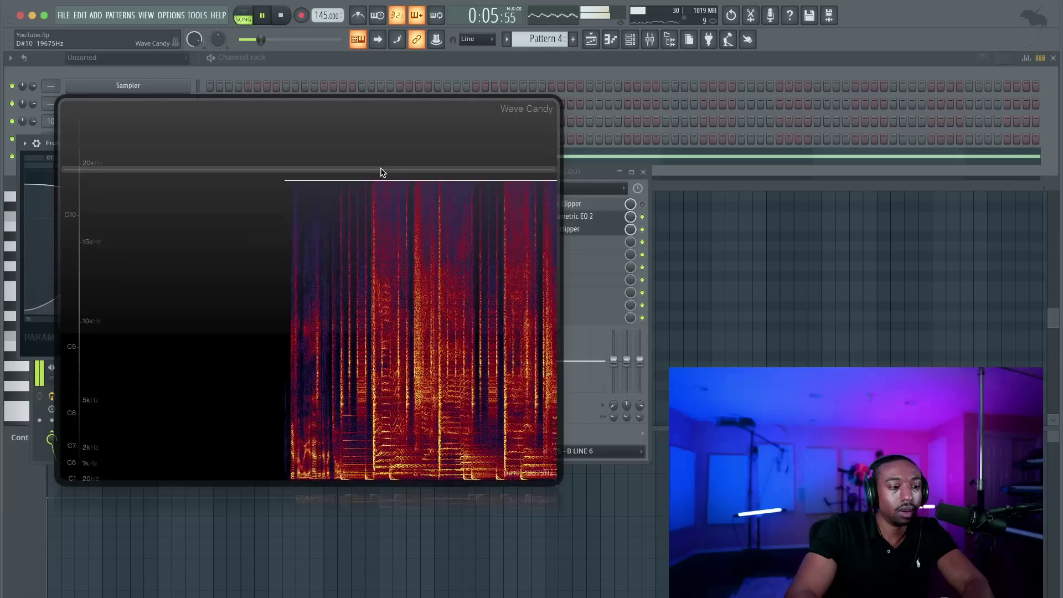
left_click_drag(382, 171, 355, 260)
right_click(351, 227)
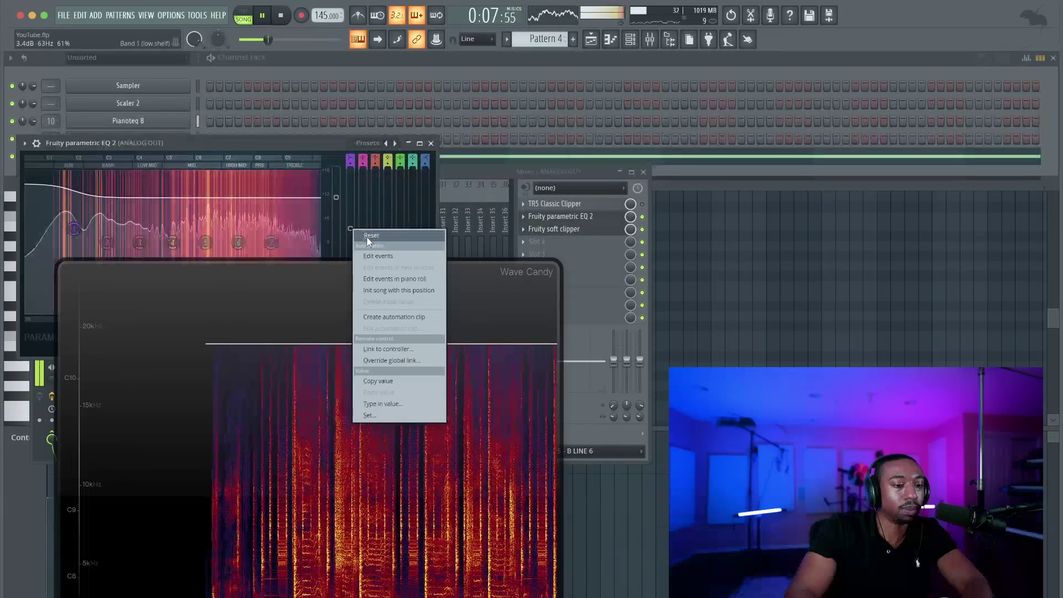
left_click(367, 237)
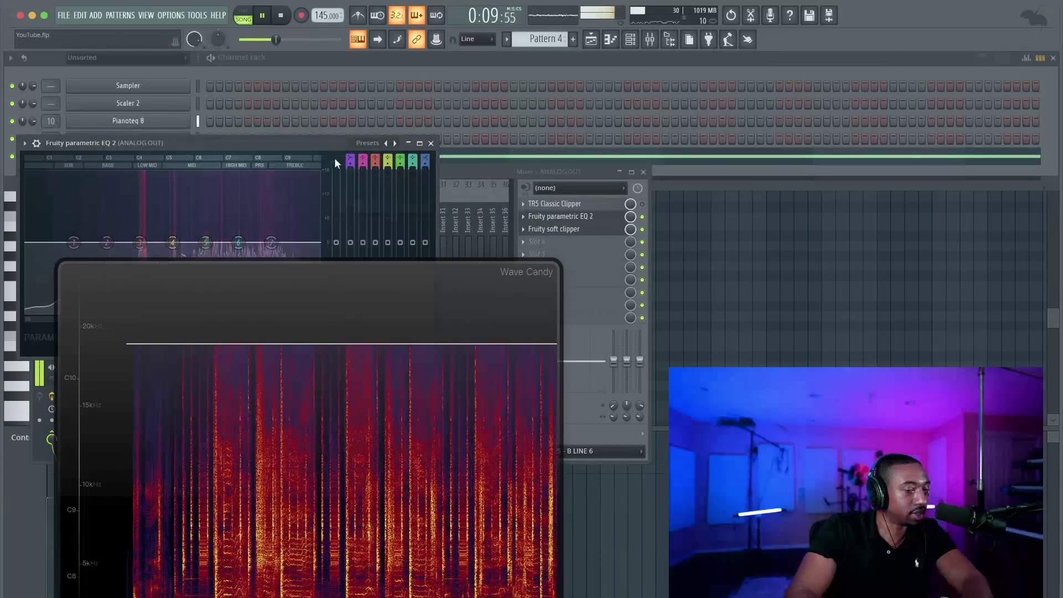
Step: Arrange the parametric EQ 2 and Wave Candy windows side by side so both spectrum displays can be watched
left_click_drag(331, 144, 850, 186)
left_click_drag(403, 349, 379, 166)
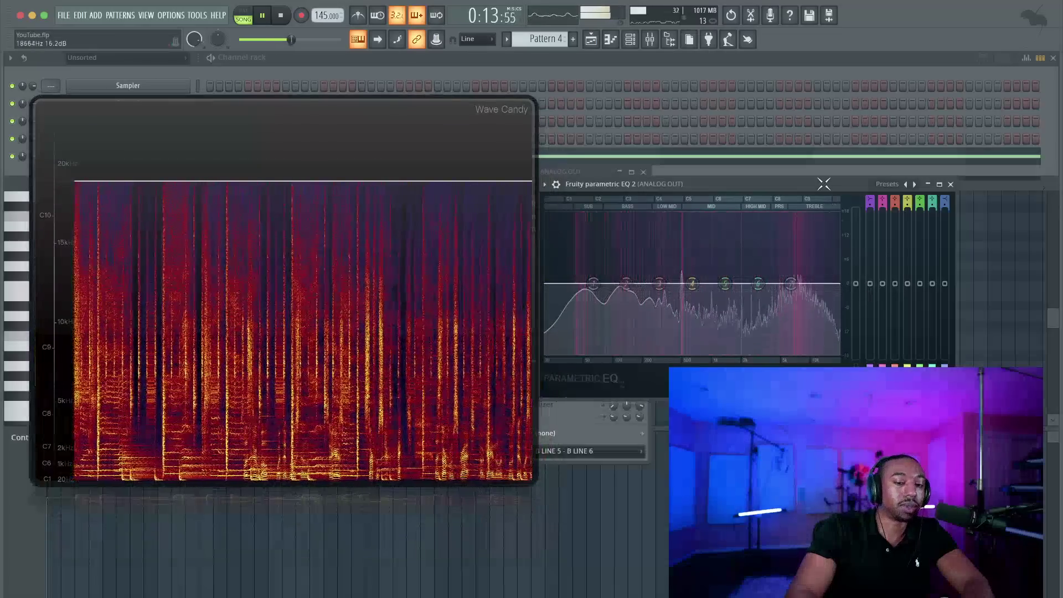
left_click_drag(823, 186, 859, 61)
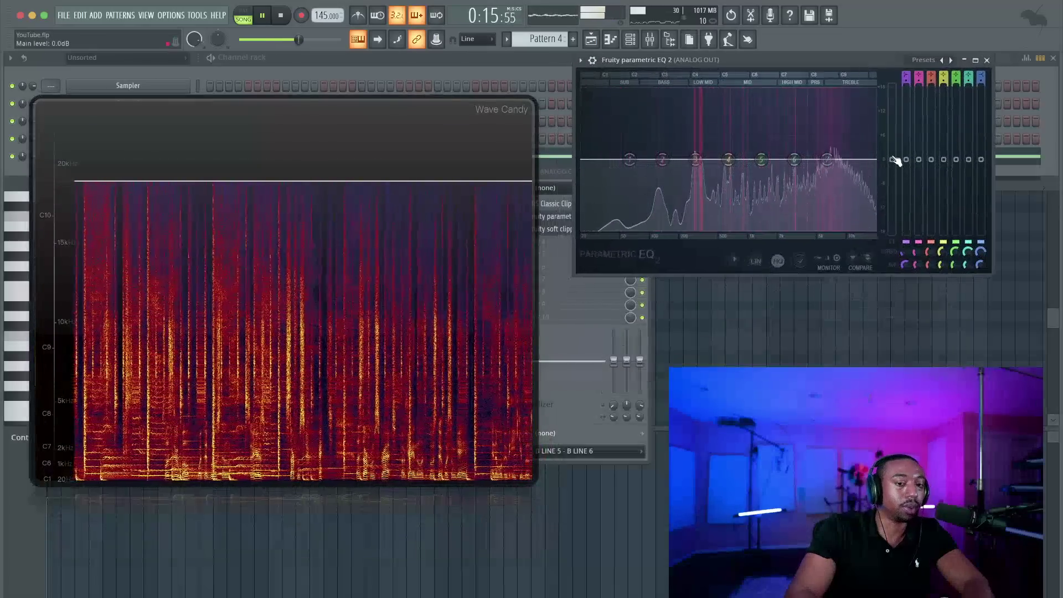
Step: Try the EQ's main level at 15.4 dB while the song plays, and reset it to 0.0 dB after stopping playback
left_click_drag(892, 160, 892, 97)
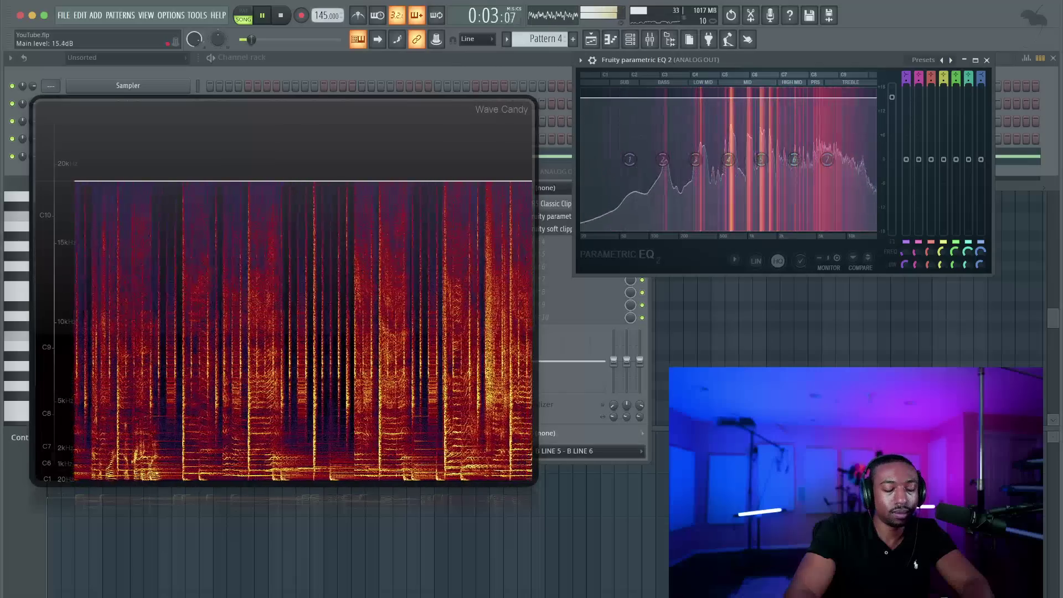
key("space")
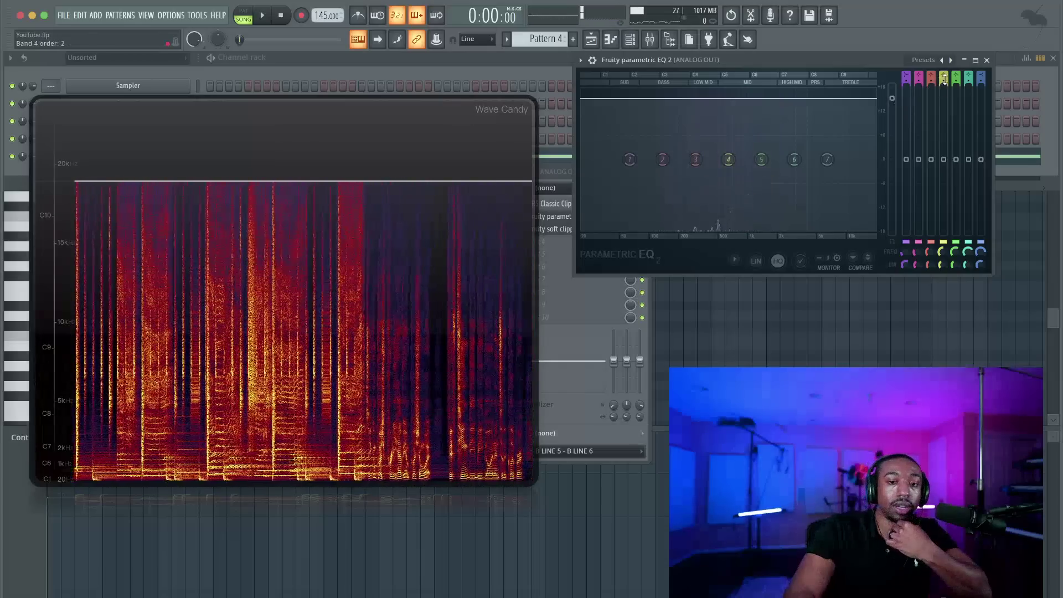
right_click(890, 104)
left_click(893, 105)
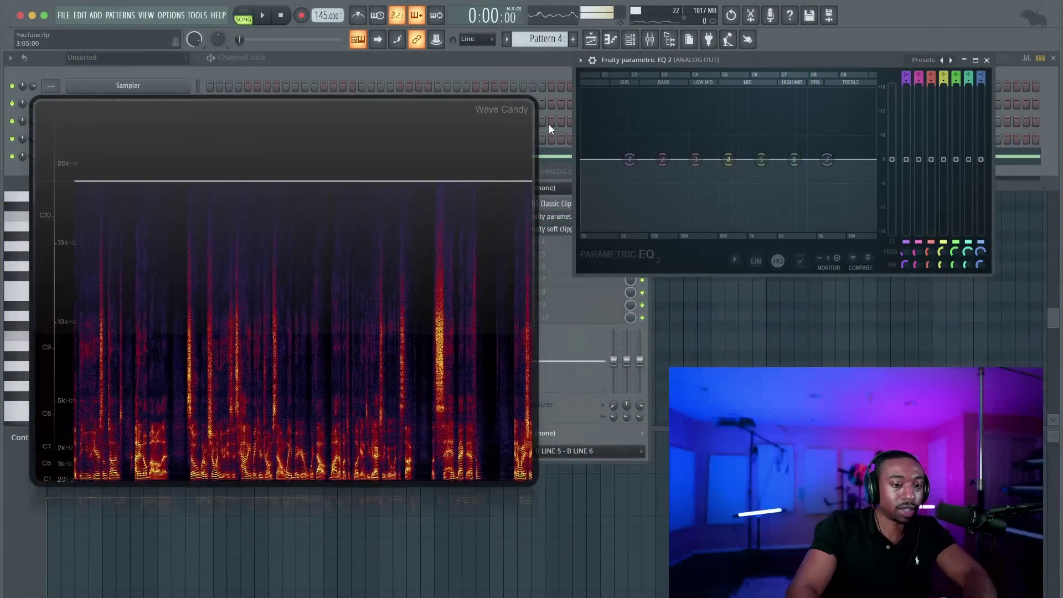
Step: Raise the EQ's main level to 9.2 dB and beyond while auditioning a 4.4 dB band 1 low shelf boost, and reset band 1
key("space")
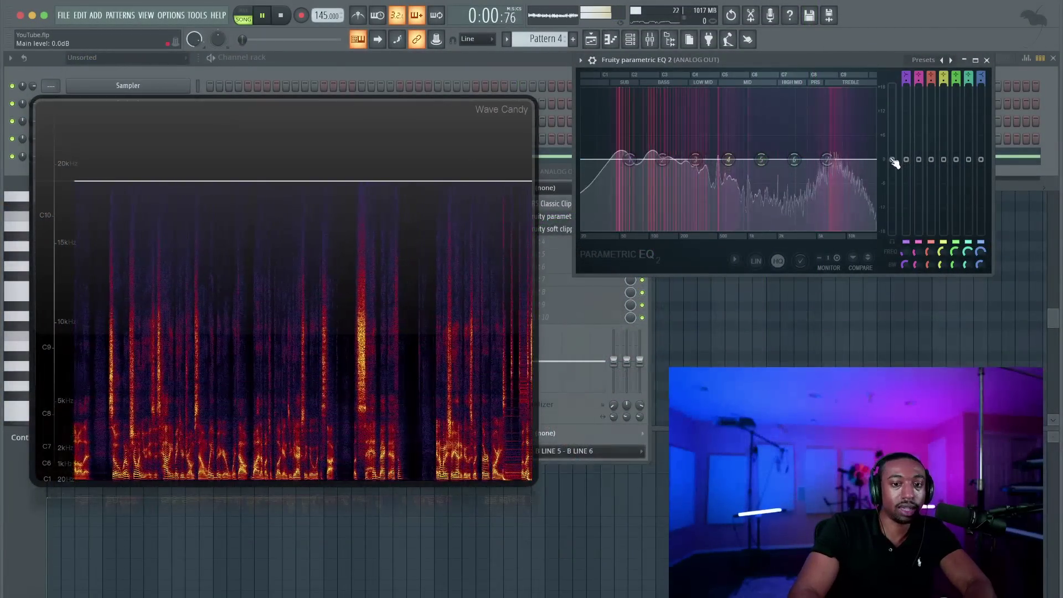
left_click_drag(892, 160, 892, 123)
key("space")
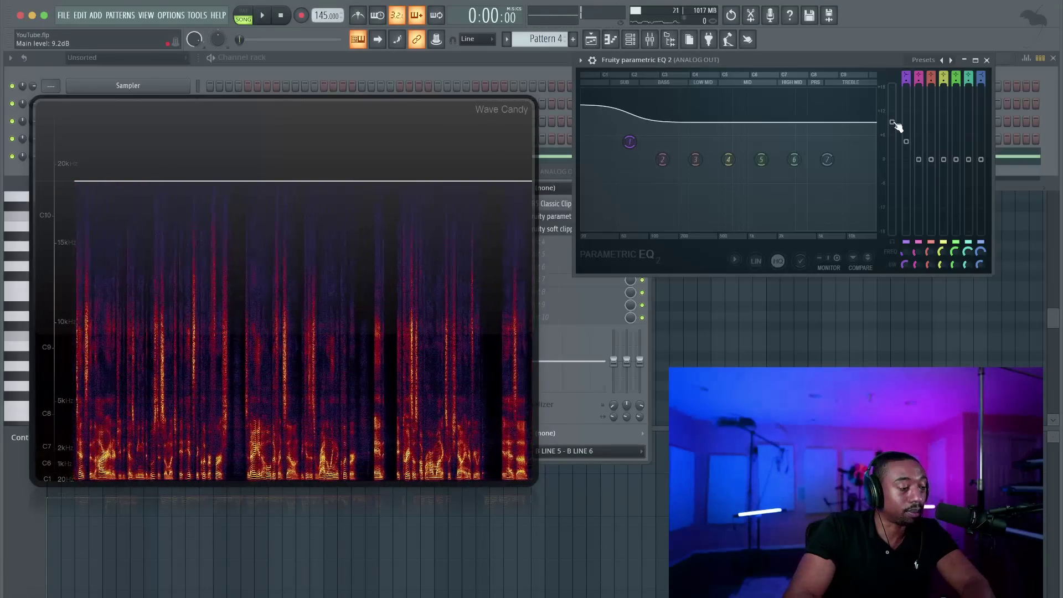
key("space")
left_click_drag(896, 126, 897, 118)
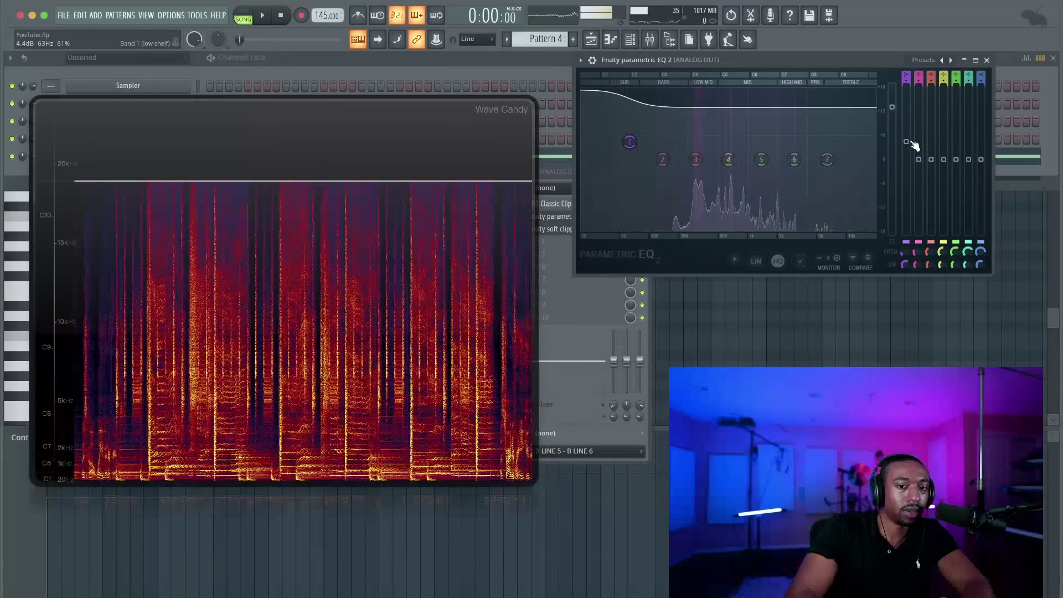
right_click(914, 165)
left_click(918, 165)
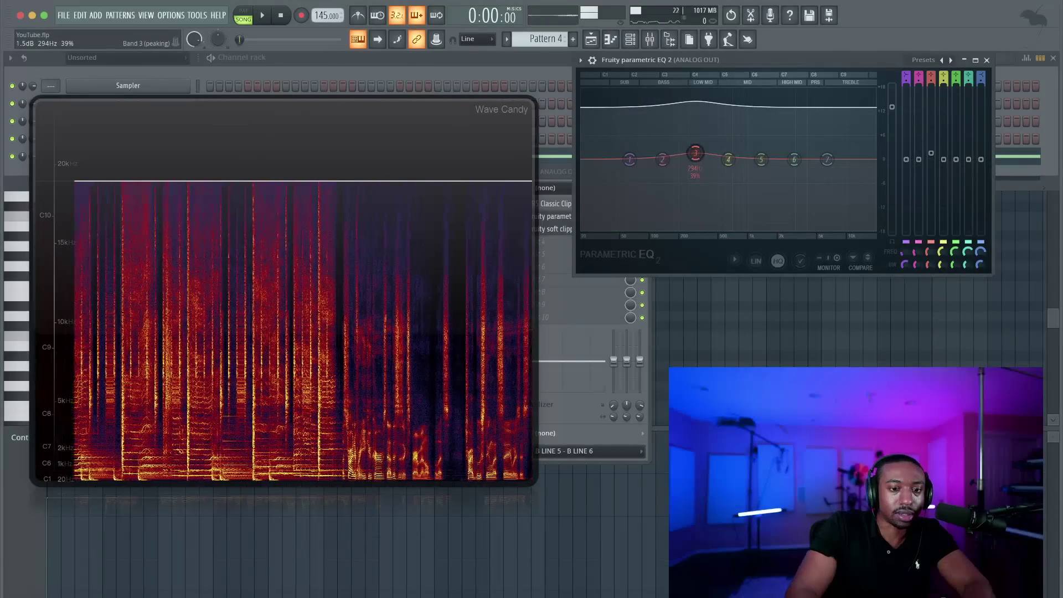
Step: Audition a 4.0 dB peaking boost on EQ band 3 at 294 Hz during playback, and reset the band
key("space")
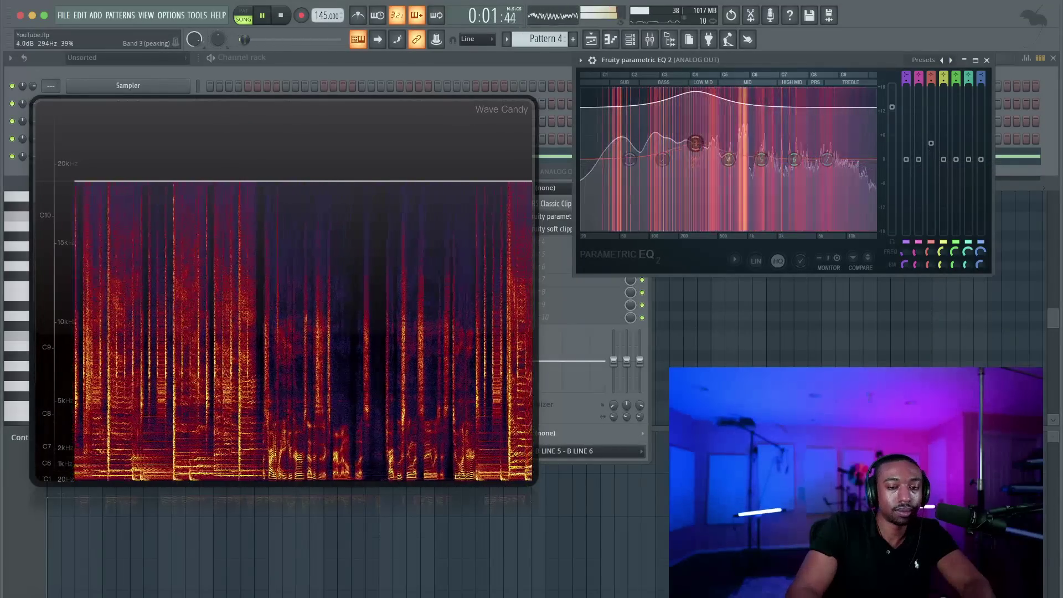
left_click_drag(931, 137, 934, 145)
key("space")
right_click(934, 145)
left_click(966, 252)
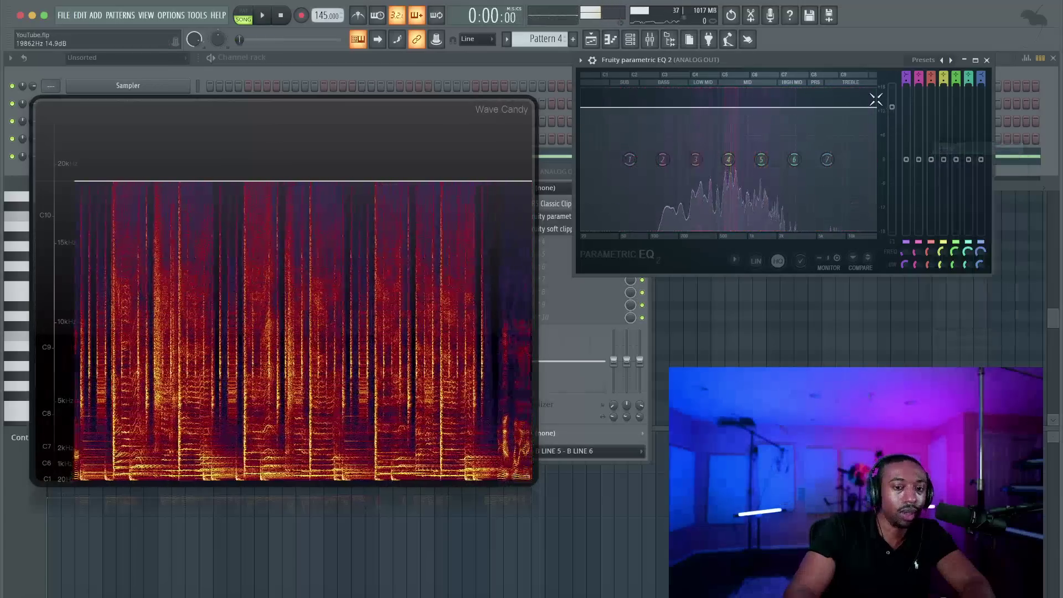
Step: Put away the EQ and Wave Candy displays, and open the TR5 Classic Clipper with the EQ and soft clipper disabled
left_click(987, 60)
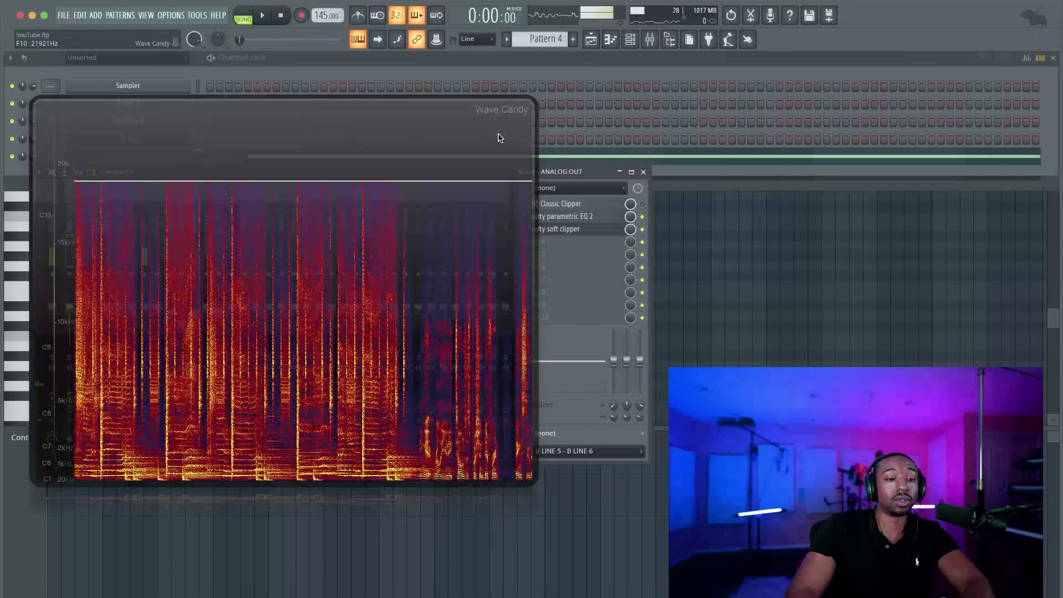
key("Escape")
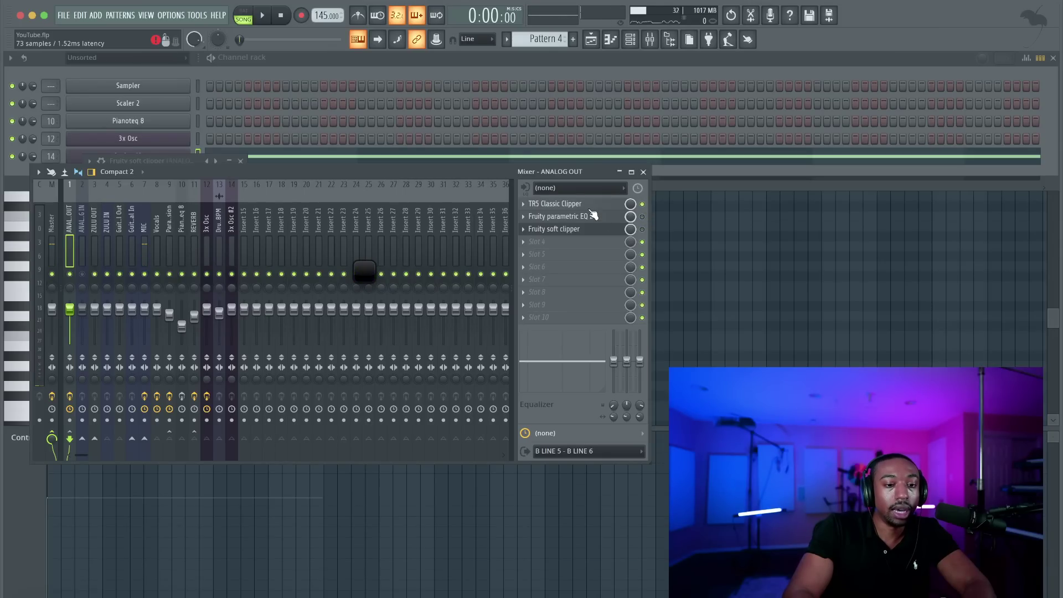
left_click(587, 205)
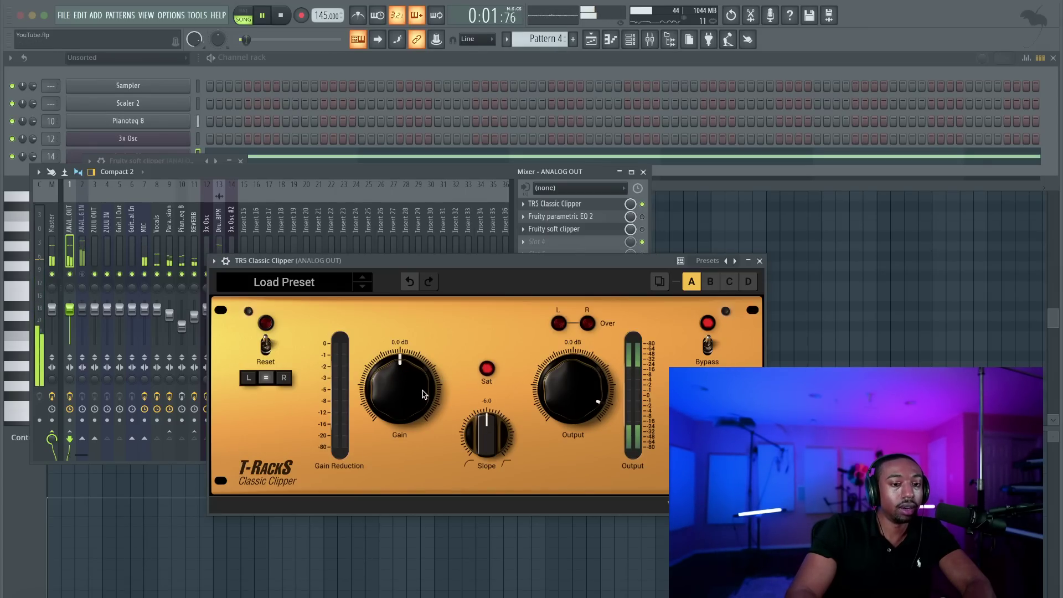
Step: Raise the TR5 Classic Clipper's gain to 9.3 dB while the song plays, and move its window higher
left_click_drag(411, 399, 406, 381)
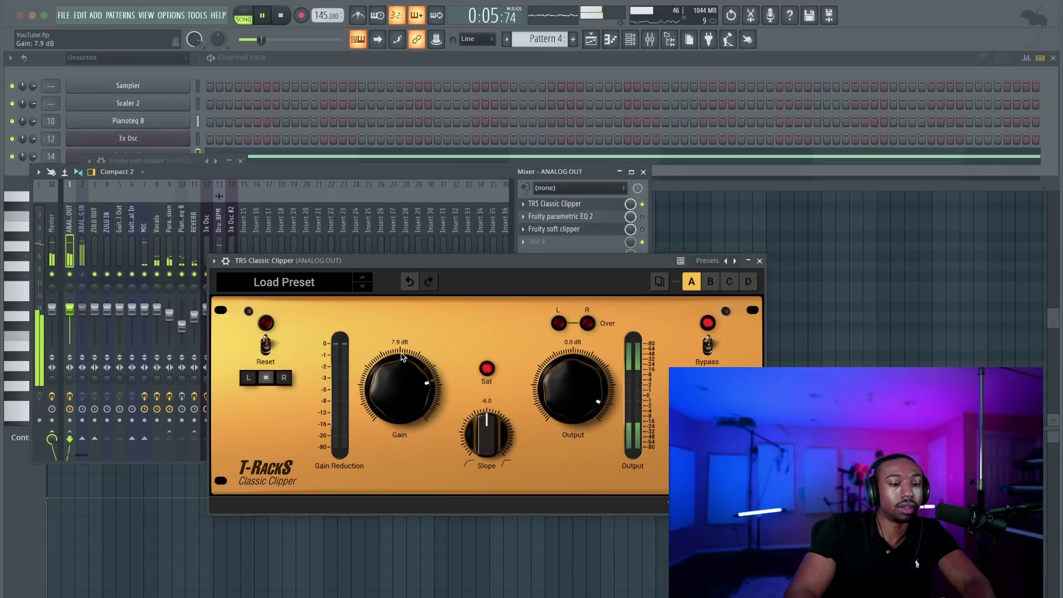
left_click_drag(412, 388, 412, 388)
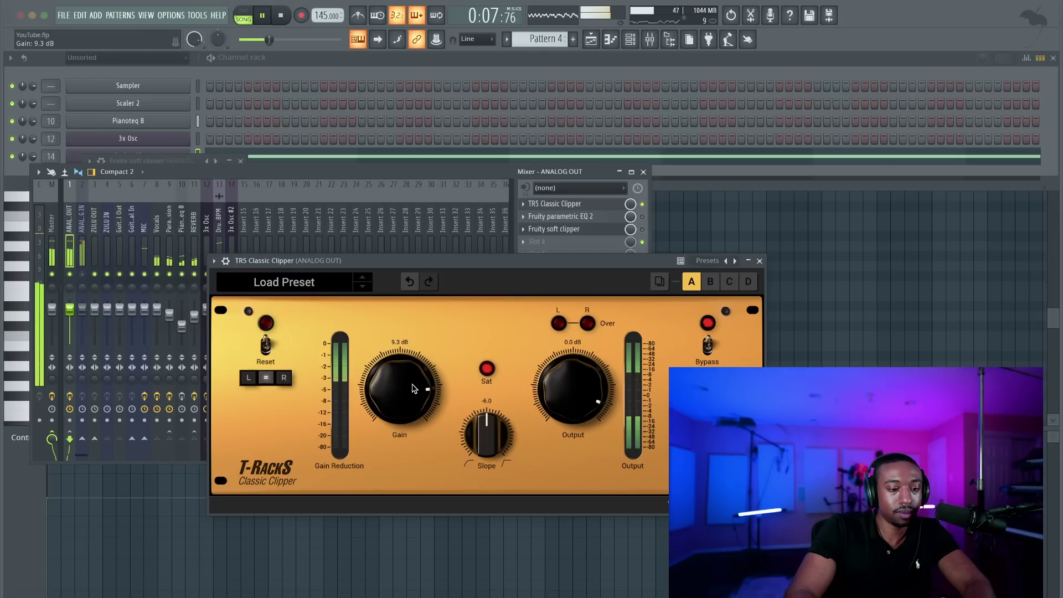
left_click_drag(427, 267, 402, 207)
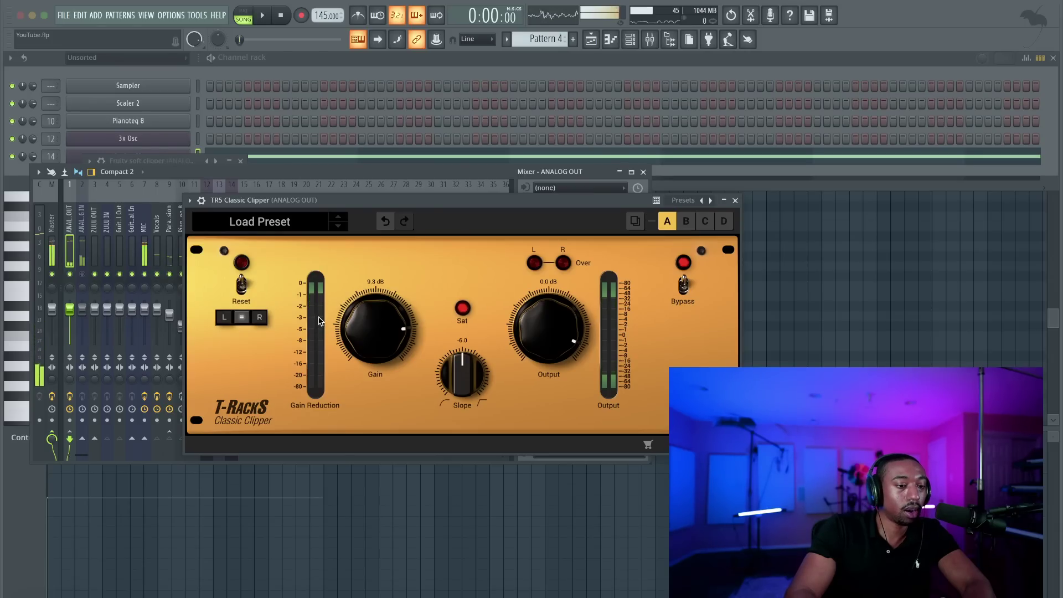
Step: Replay the song while setting the TR5 Classic Clipper's slope to 0.0 and its gain to 12.9 dB
key("space")
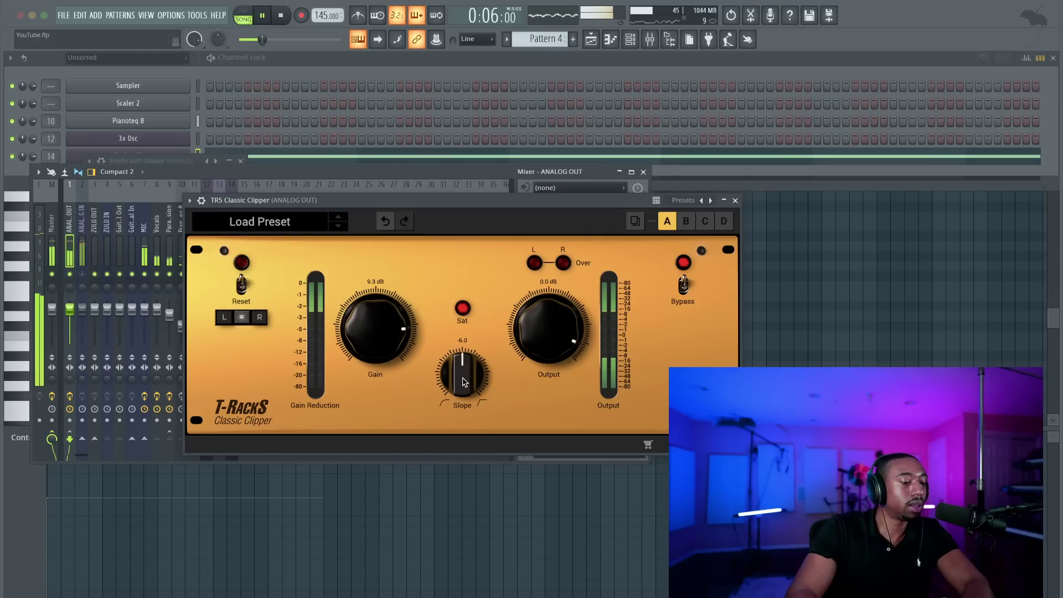
left_click_drag(464, 382, 426, 242)
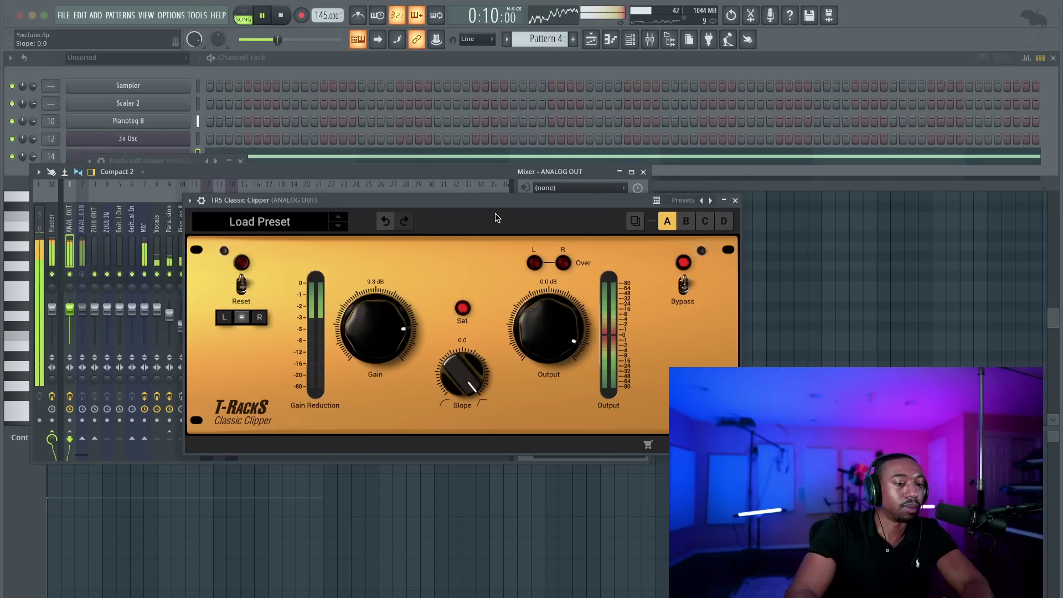
left_click_drag(490, 200, 463, 170)
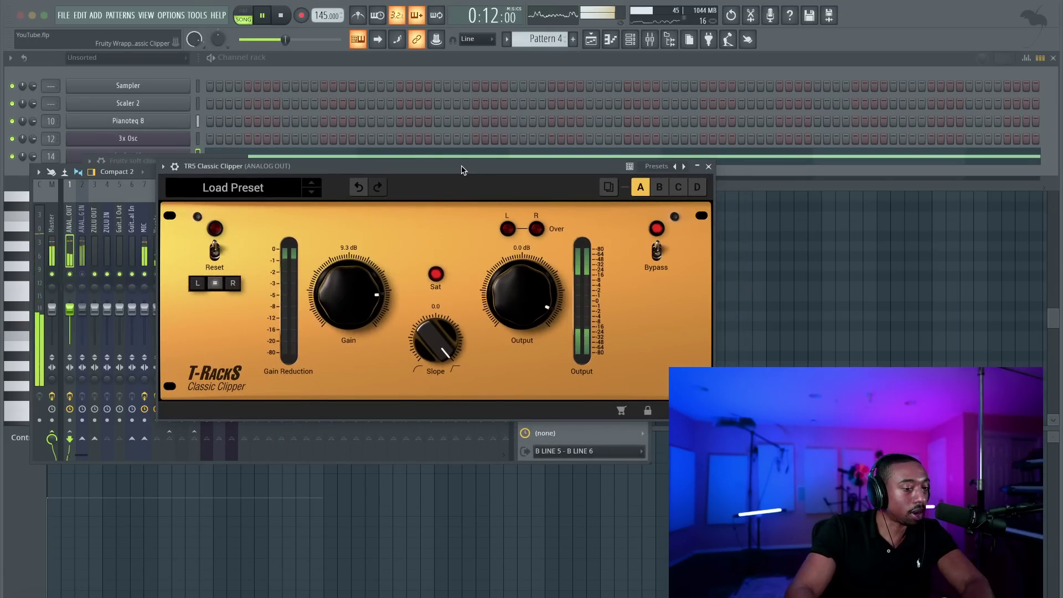
left_click_drag(359, 294, 358, 280)
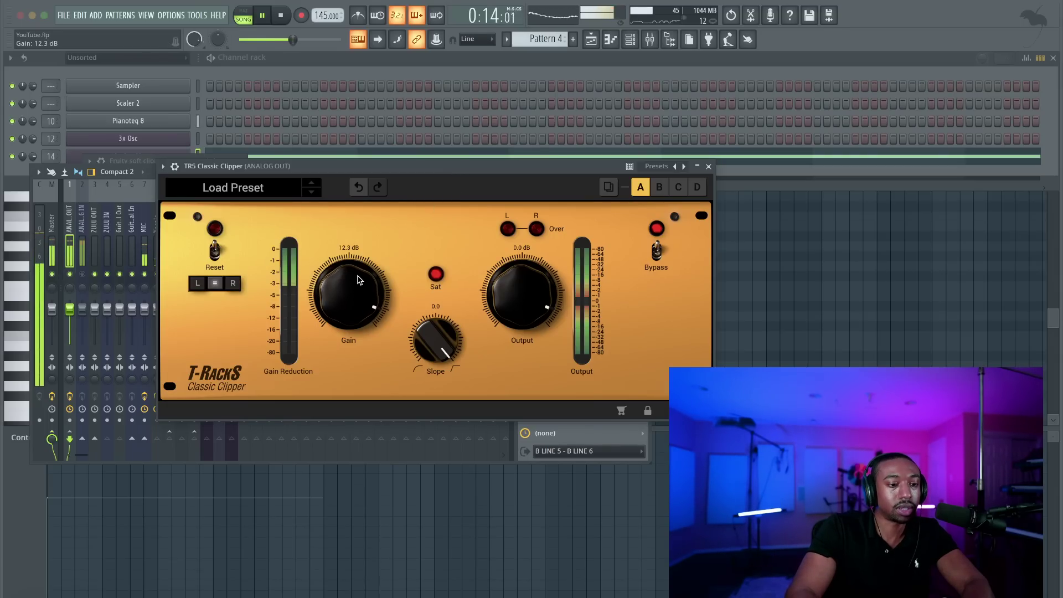
scroll(357, 306, "up", 1)
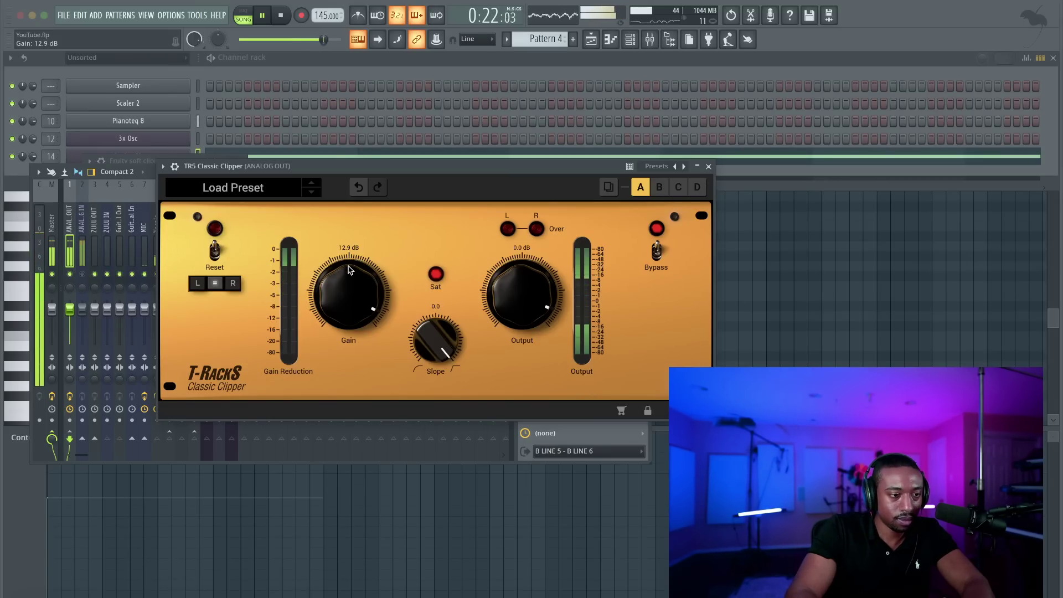
key("space")
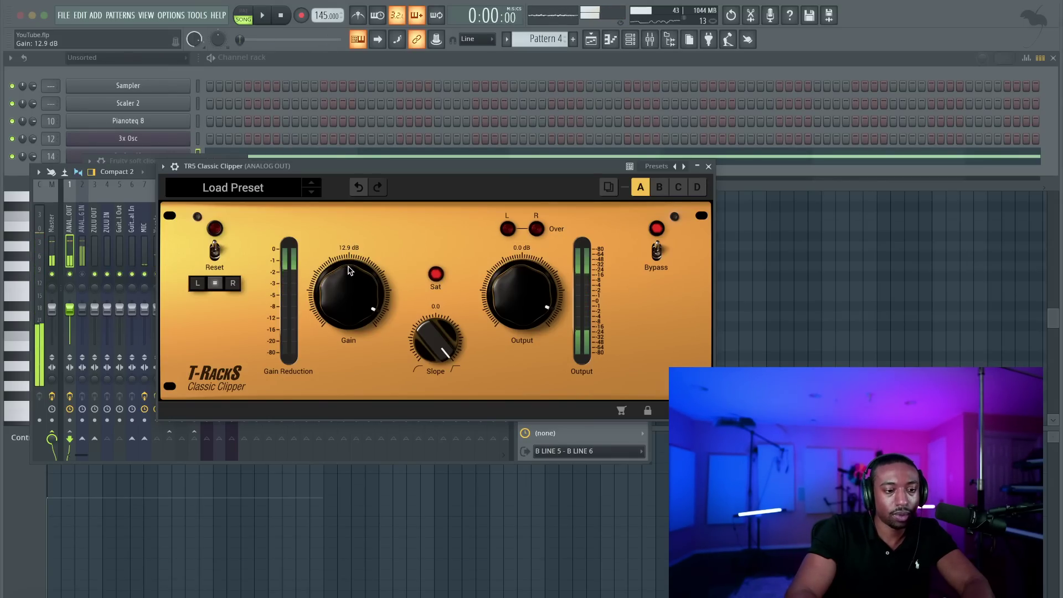
Step: Reset the TR5 Classic Clipper's gain to 0.0 dB and slope to -6.0, and close its window
left_click_drag(349, 270, 355, 292)
double_click(354, 292)
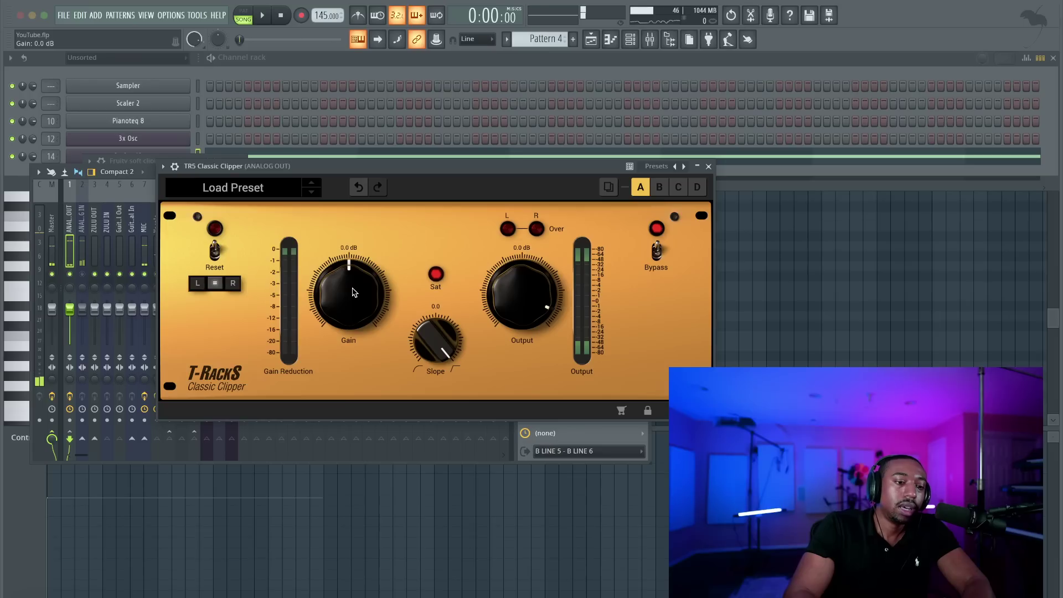
double_click(430, 339)
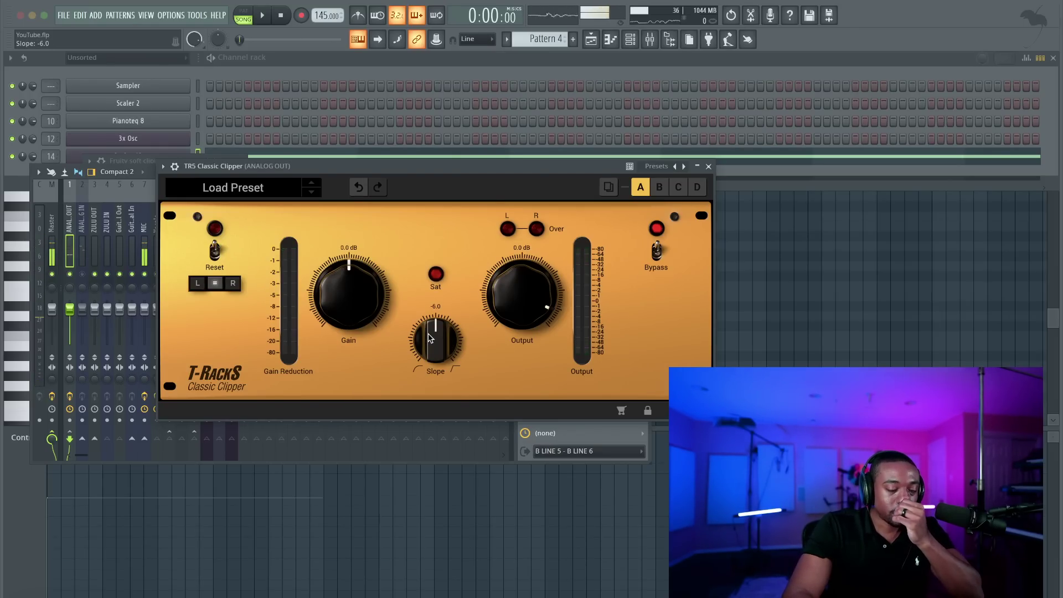
left_click(708, 166)
left_click(427, 59)
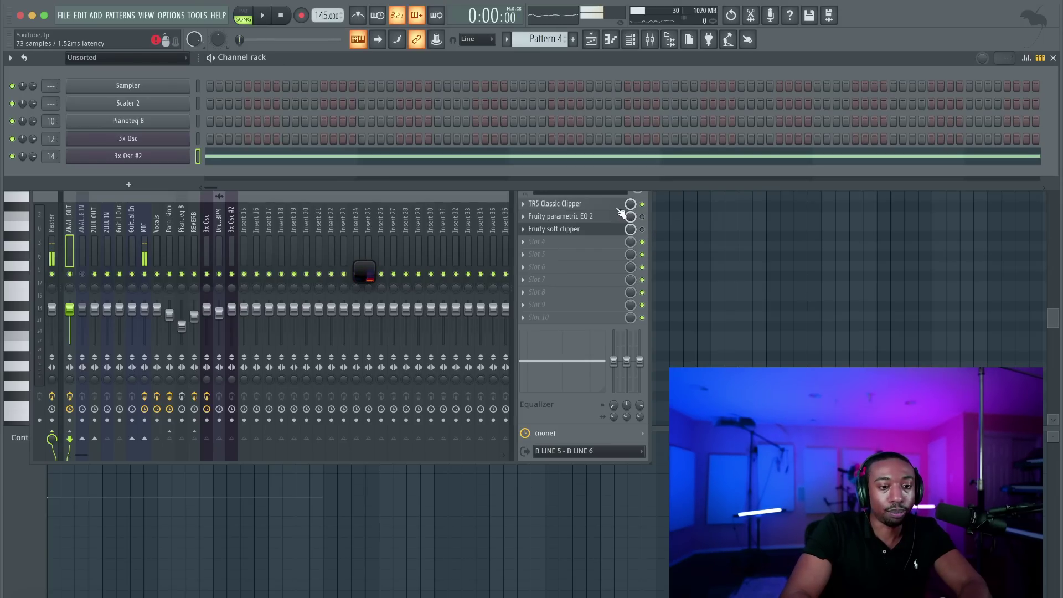
Step: Reopen the TR5 Classic Clipper on the ANALOG OUT track and set its slope to 0.0 with the song playing
left_click(555, 203)
key("space")
left_click_drag(459, 352, 438, 266)
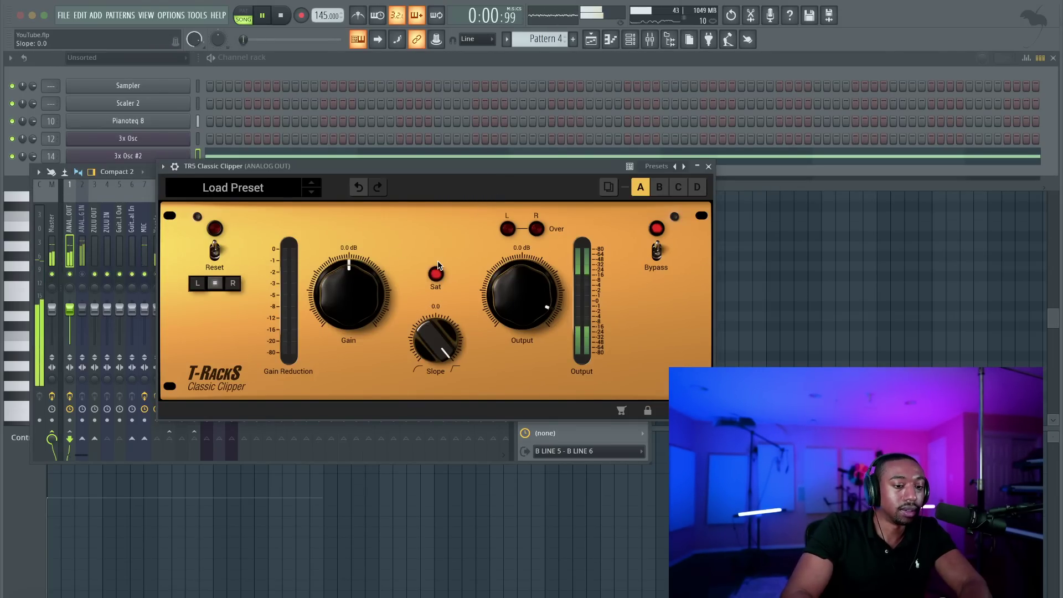
Step: Lower the TR5 Classic Clipper's slope to -12.0 and raise its gain to 10.9 dB during playback
left_click_drag(428, 345, 356, 343)
left_click_drag(361, 276, 372, 255)
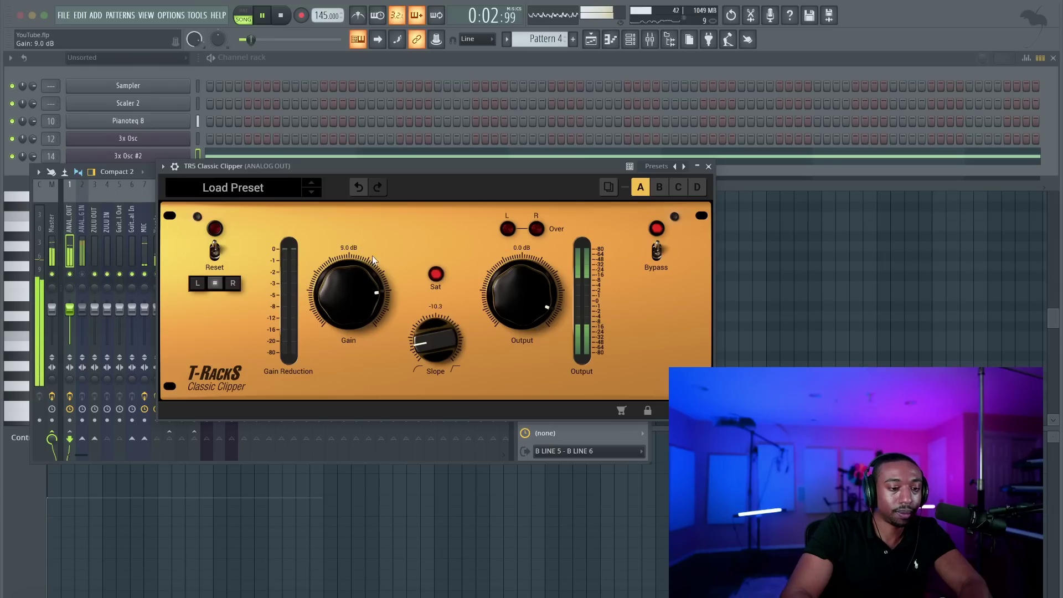
left_click_drag(436, 339, 427, 402)
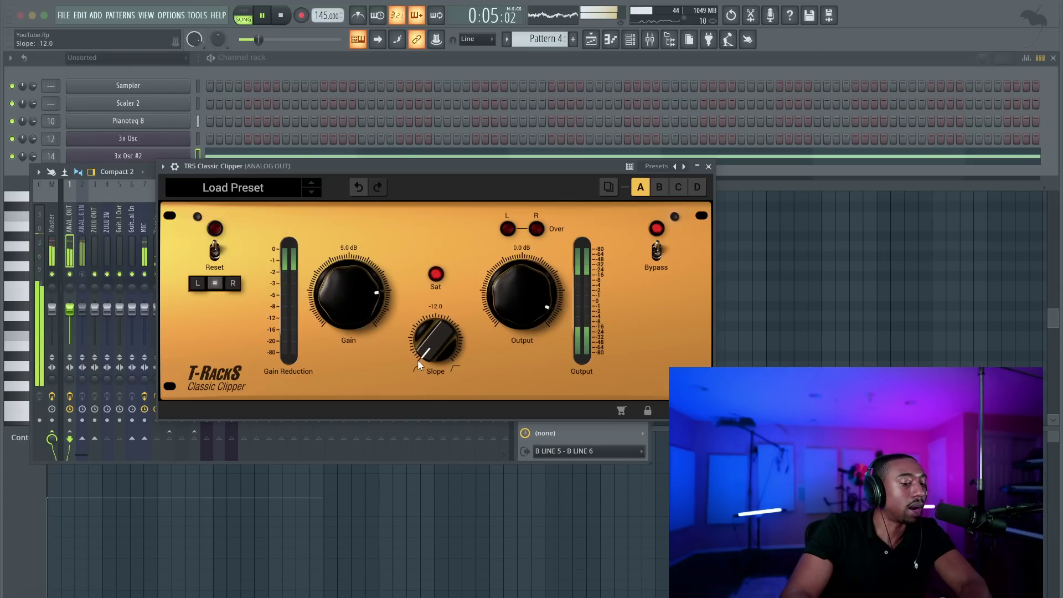
mouse_move(353, 292)
left_mouse_down()
mouse_move(353, 275)
mouse_move(350, 285)
left_mouse_up()
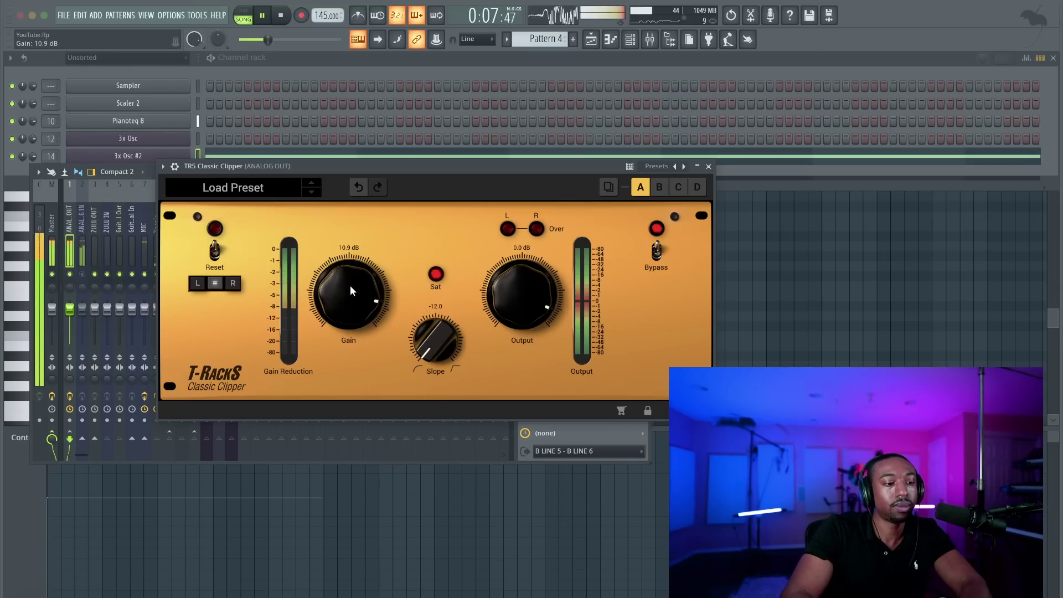
Step: Stop the song, close the TR5 Classic Clipper, and bring up the playlist with the mixer over it
key("space")
left_click(708, 168)
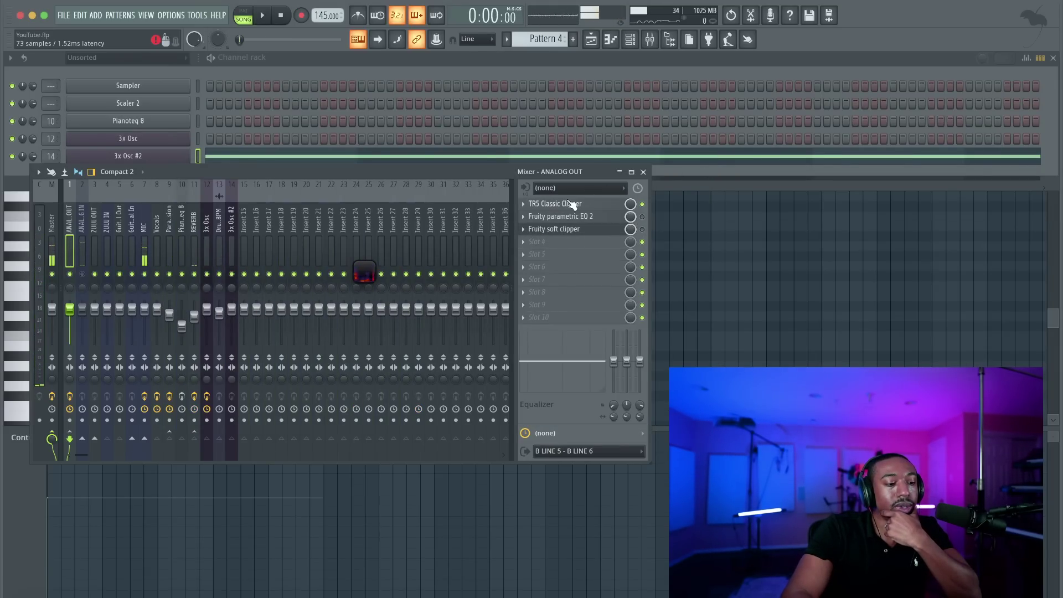
left_click(592, 40)
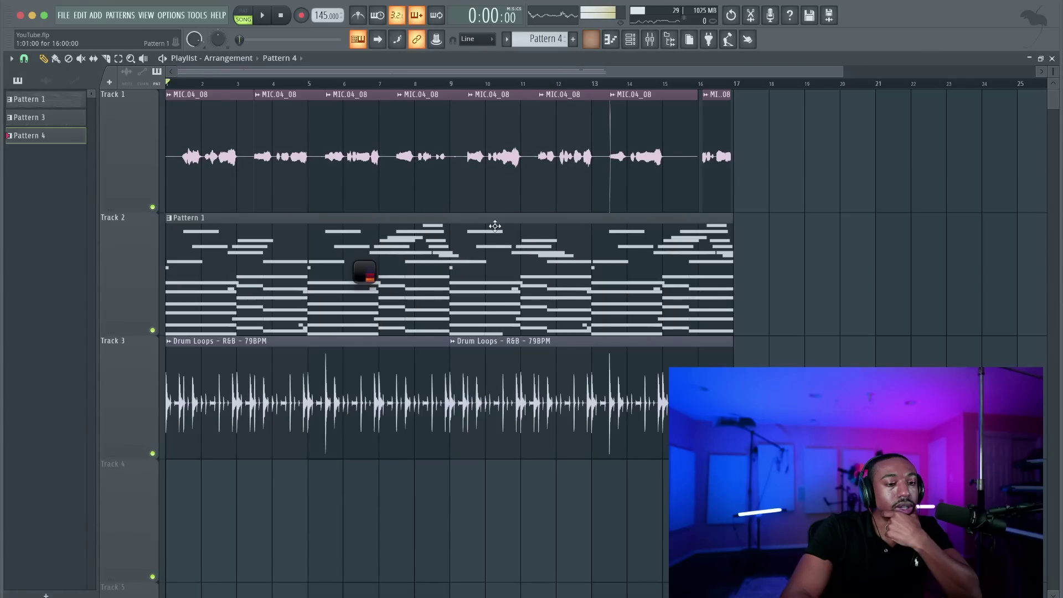
left_click(649, 48)
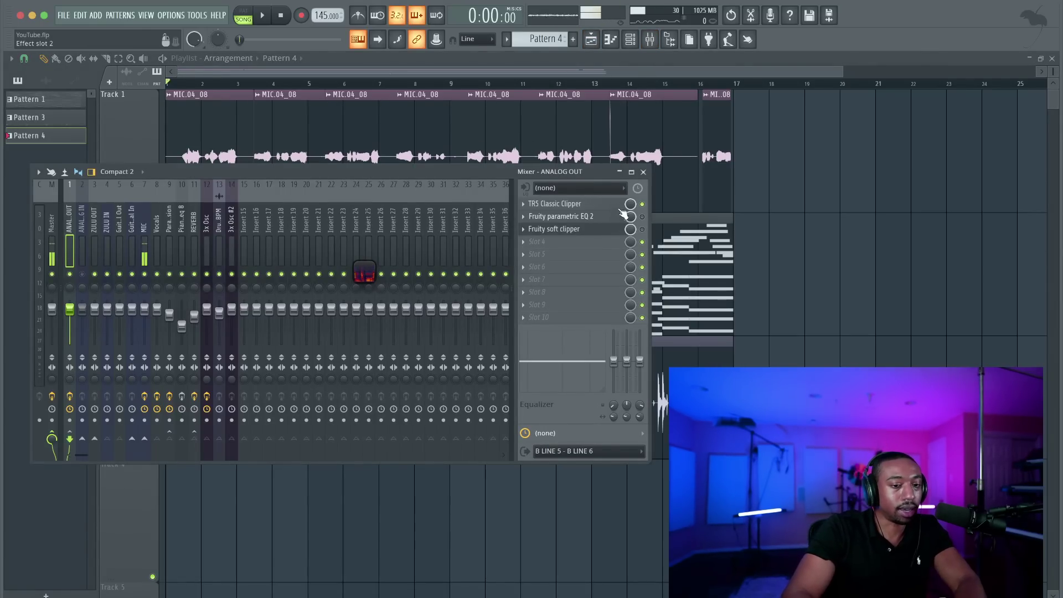
Step: Load Edison into slot 4 of the ANALOG OUT track, set it to record on play, and start recording the song
left_click(559, 250)
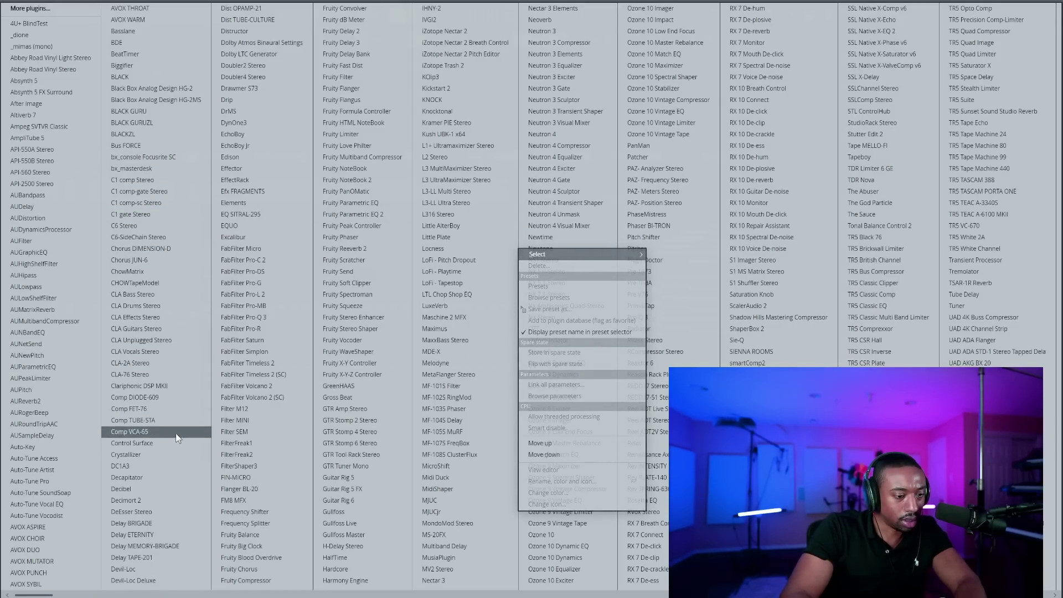
left_click(253, 161)
left_click(245, 211)
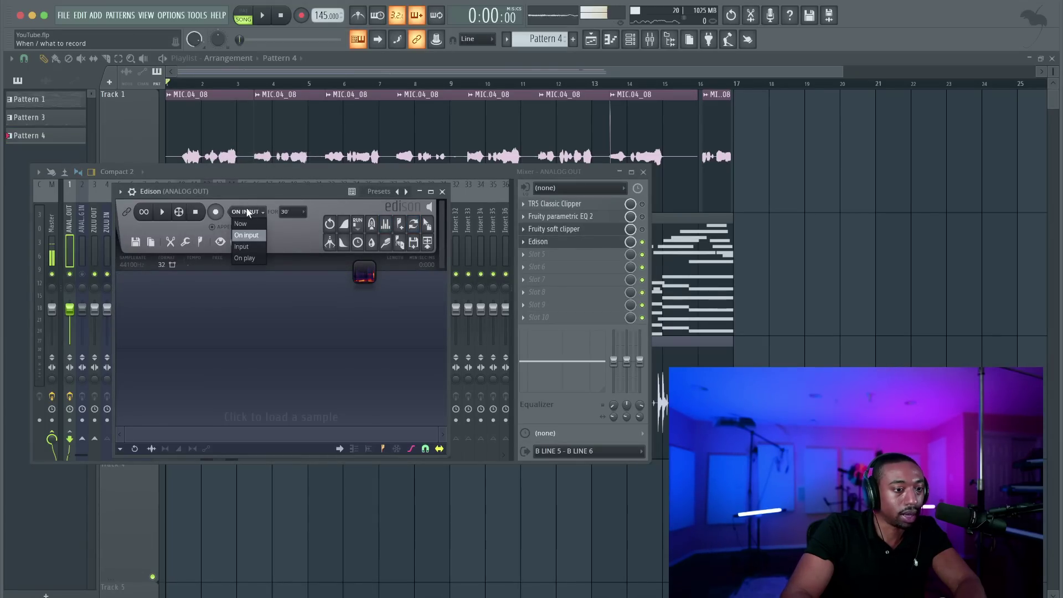
left_click(246, 259)
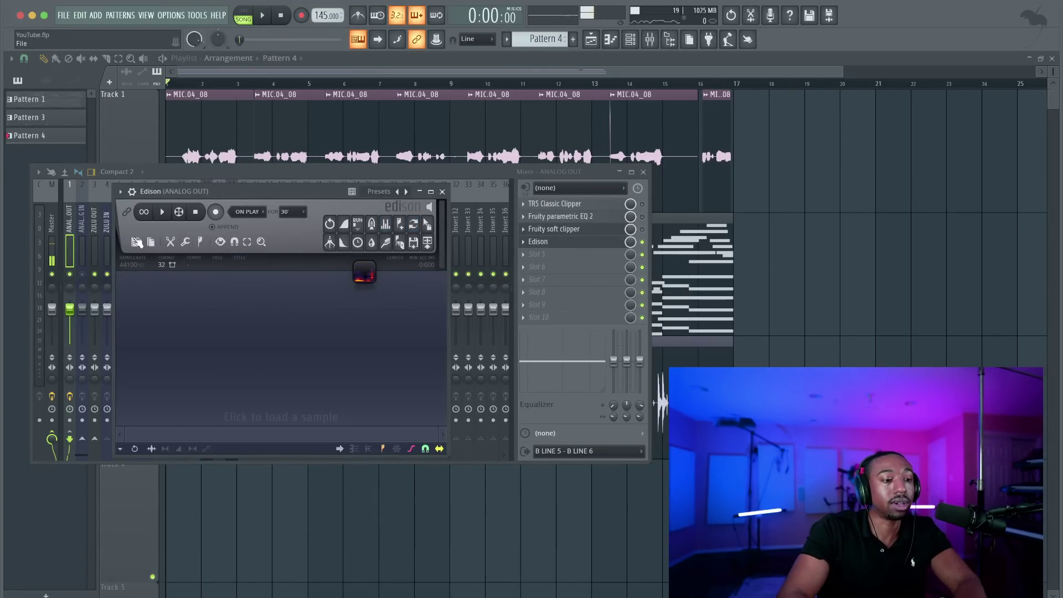
left_click_drag(114, 258, 70, 259)
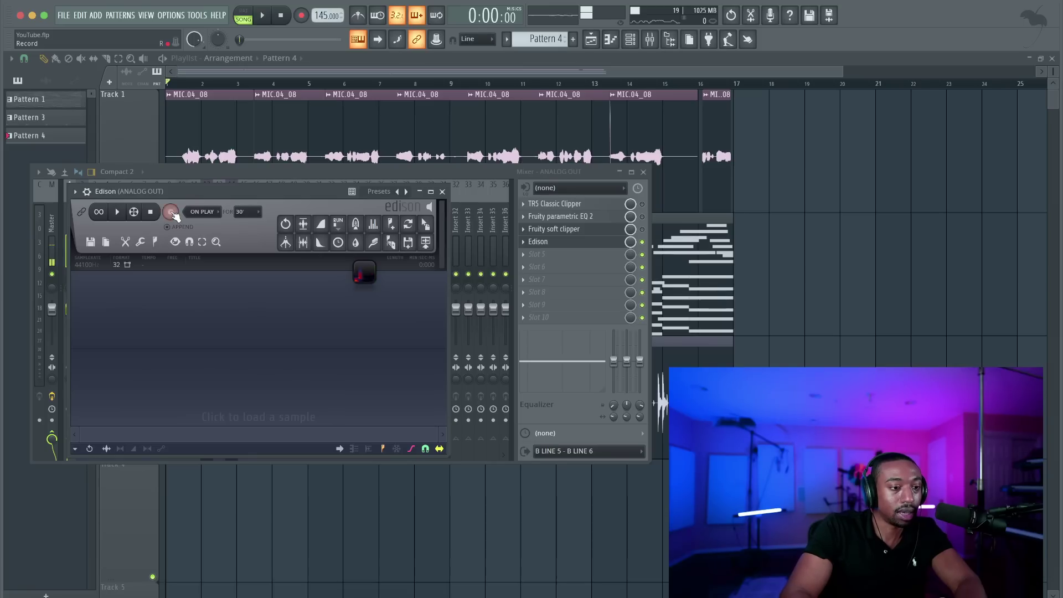
left_click(171, 213)
key("space")
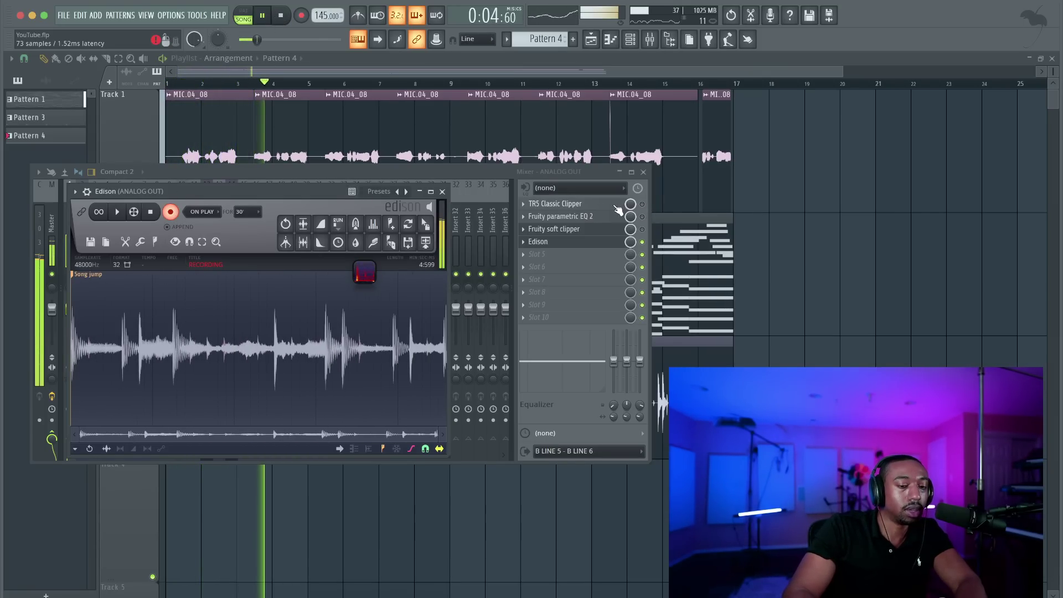
Step: Reset the TR5 Classic Clipper's gain to 0.0 dB and slope to -6.0, and re-enable it on ANALOG OUT
left_click(555, 203)
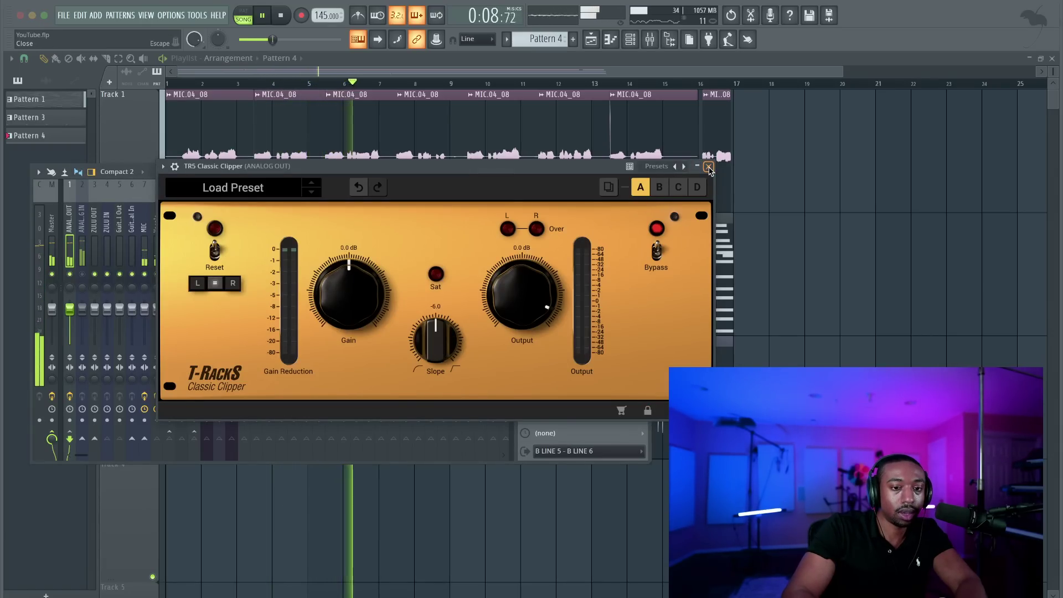
left_click(555, 204)
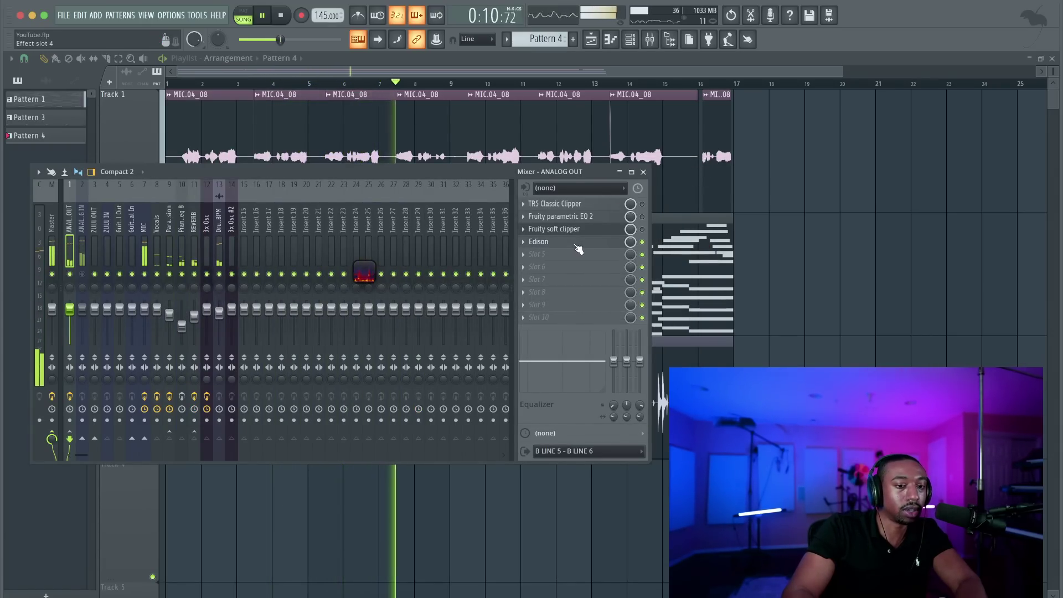
left_click(537, 244)
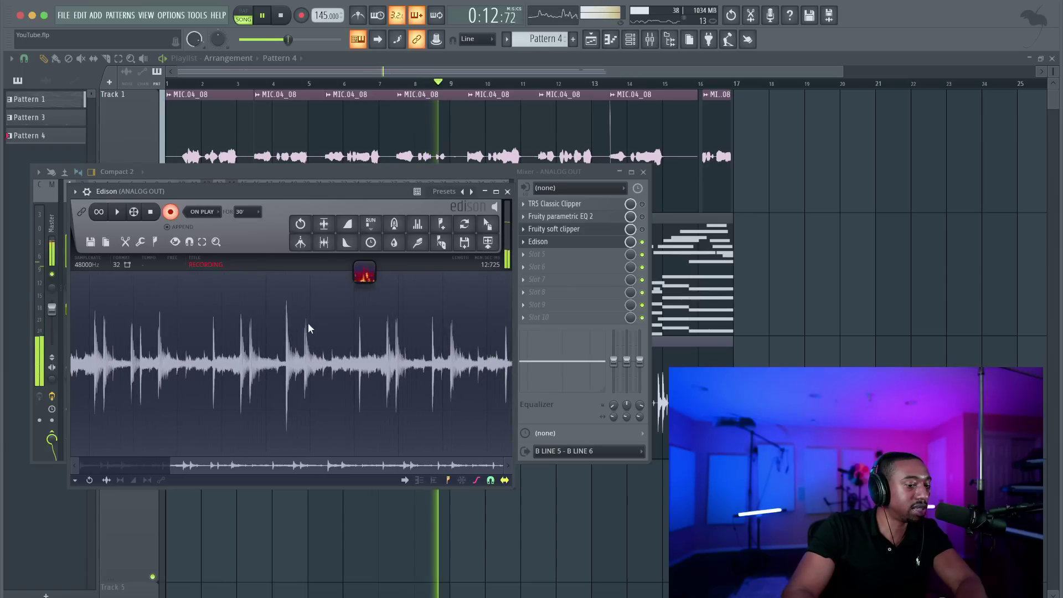
left_click(642, 204)
left_click(532, 242)
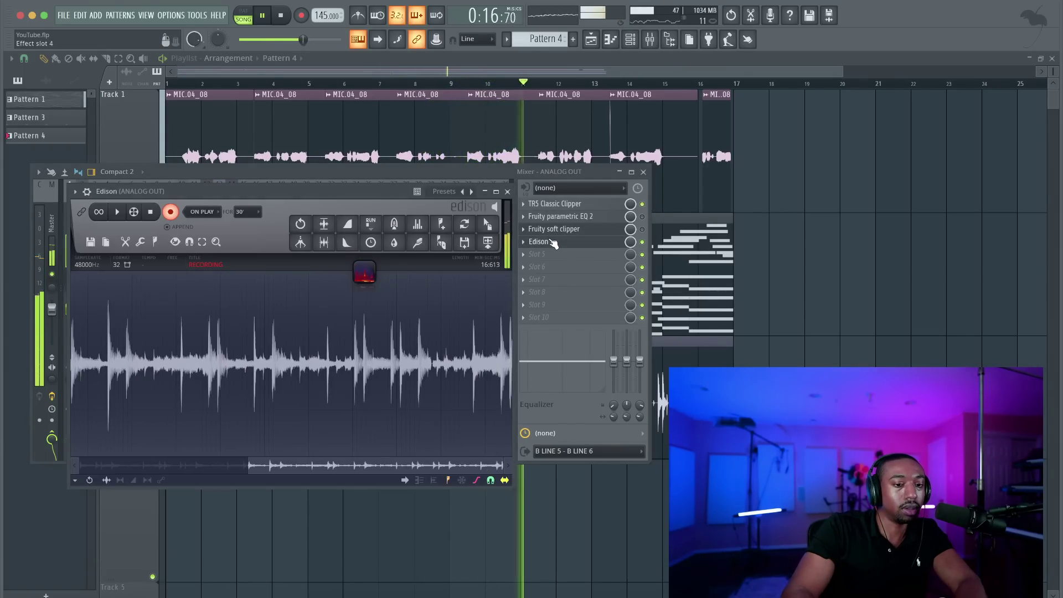
Step: Arrange the TR5 Classic Clipper and Edison windows side by side while the song records
left_click(555, 204)
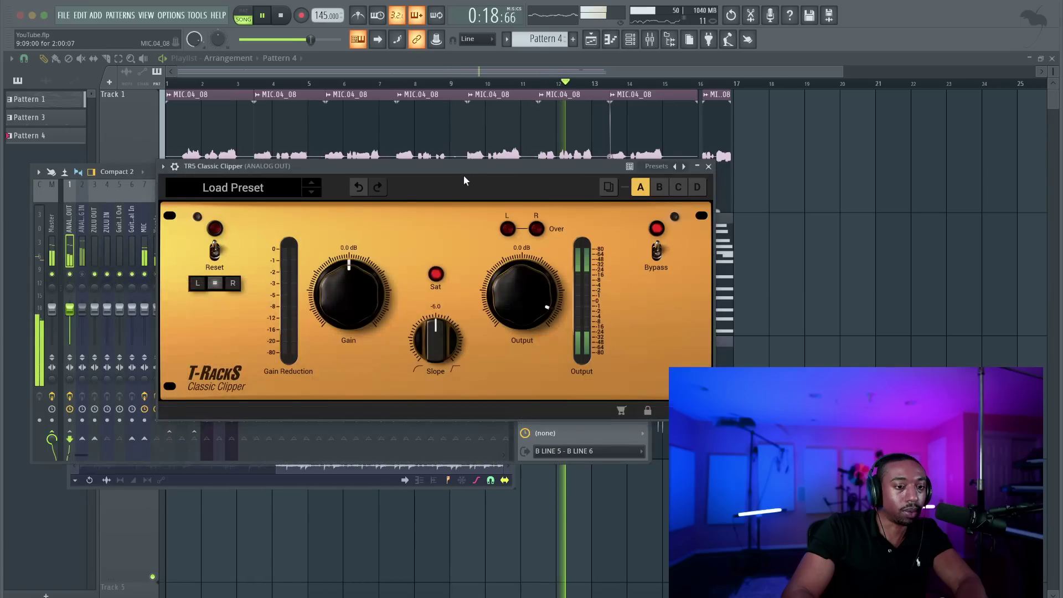
left_click_drag(463, 175, 876, 114)
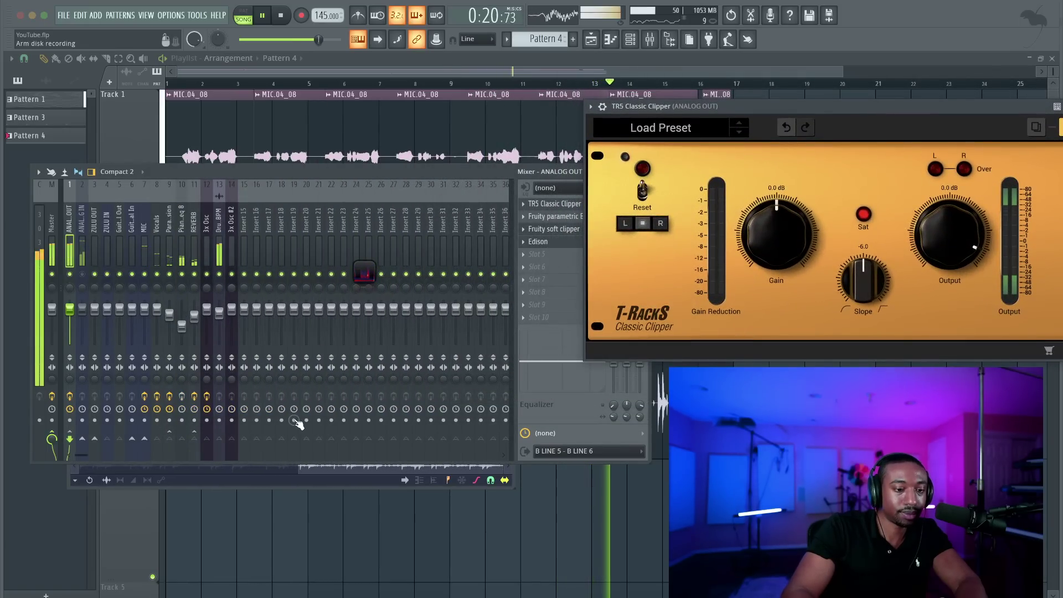
left_click(299, 479)
left_click_drag(344, 206, 309, 173)
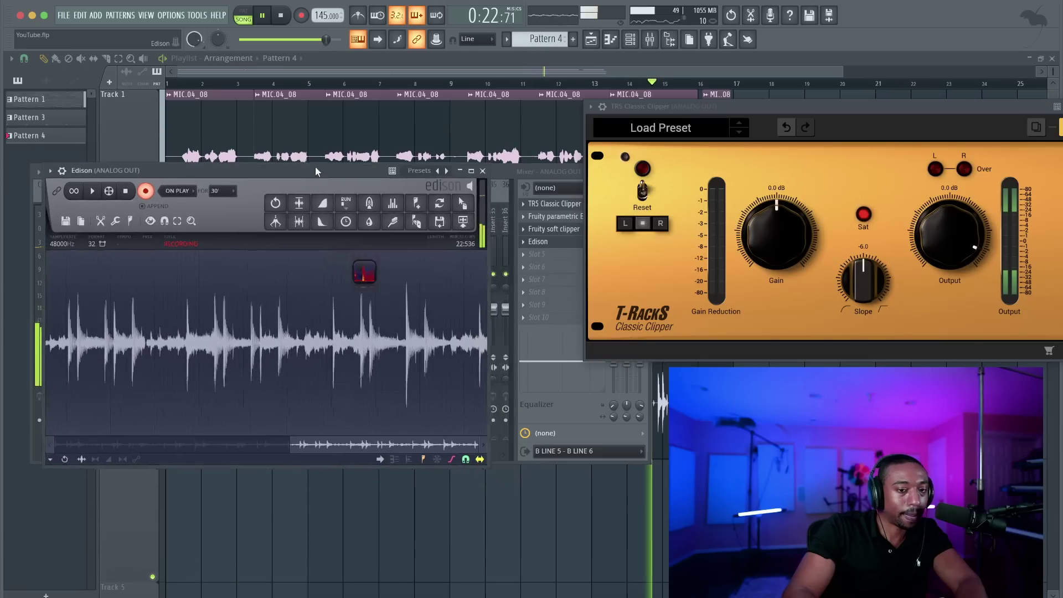
left_click_drag(892, 111, 783, 95)
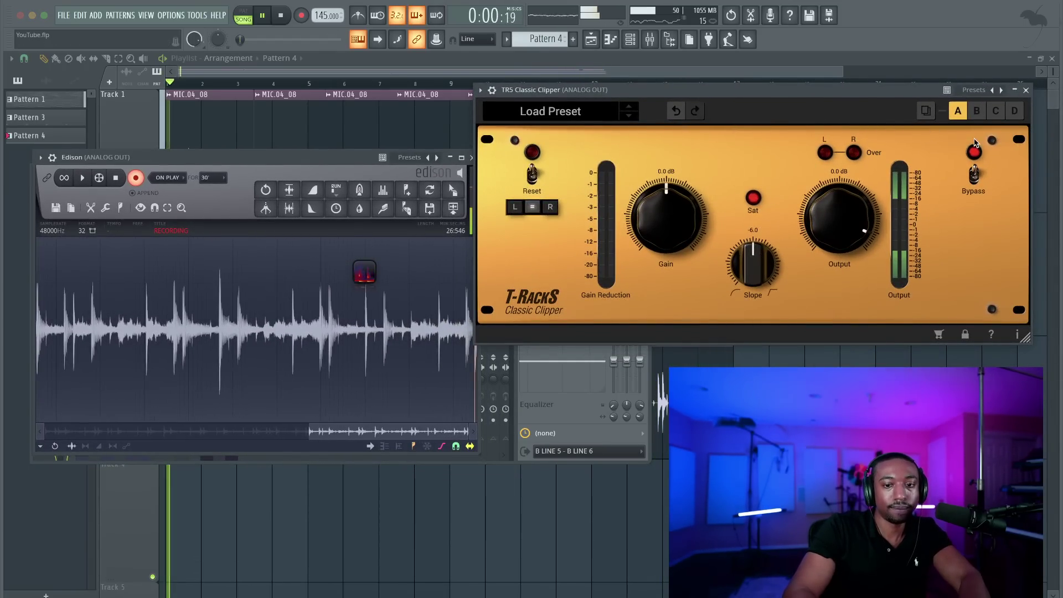
Step: Compare Edison's live waveform with the TR5 Classic Clipper bypassed and re-engaged, keeping both windows in view
left_click_drag(845, 87, 907, 73)
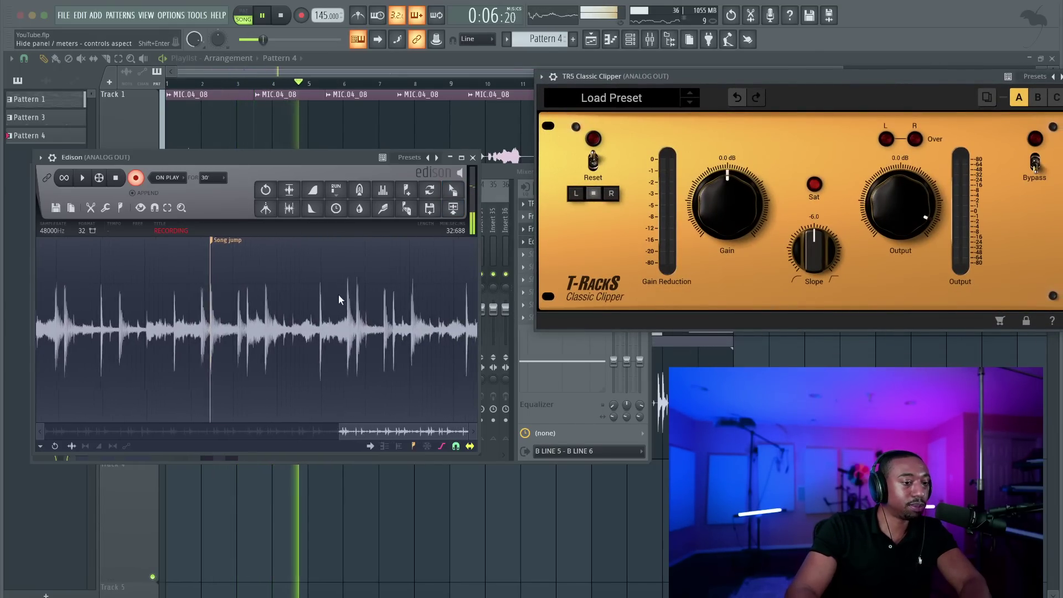
left_click(312, 190)
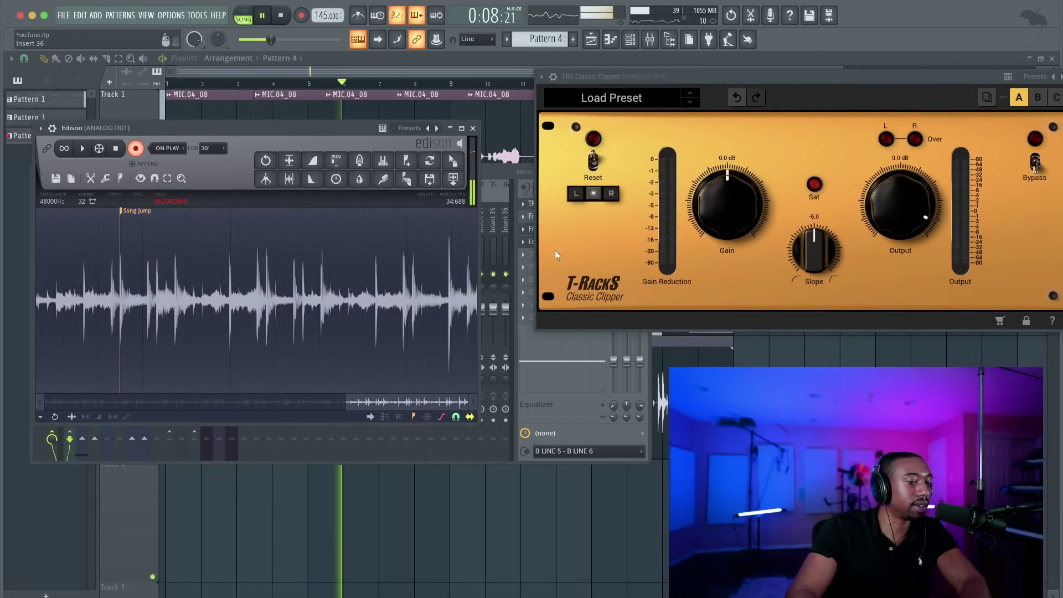
left_click(1036, 162)
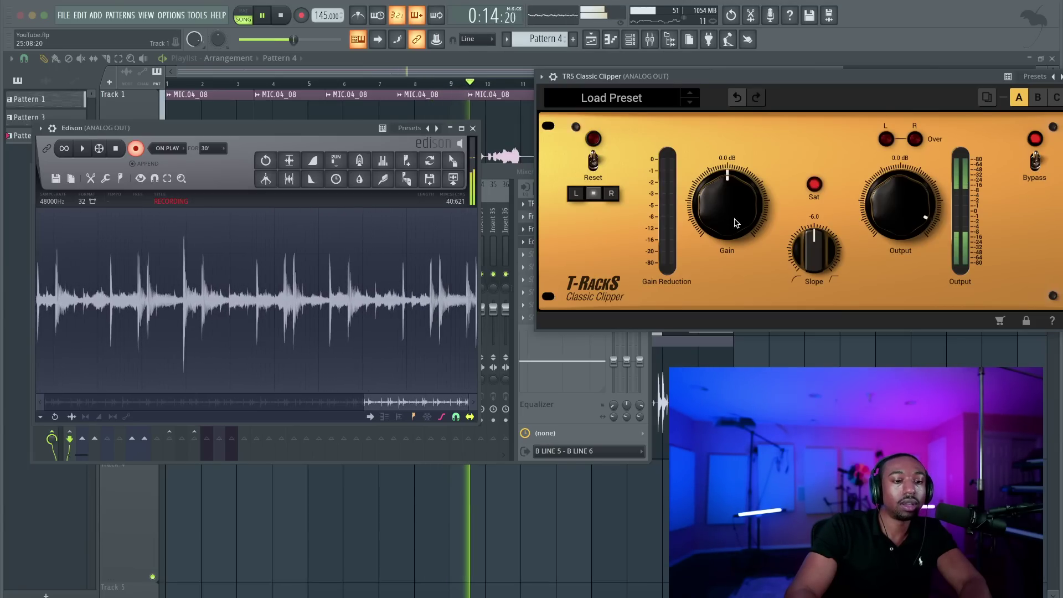
Step: Set the TR5 Classic Clipper's slope to 0.0 and raise its gain to 5.5 dB, continuing up to 11.4 dB
left_click_drag(733, 214, 737, 193)
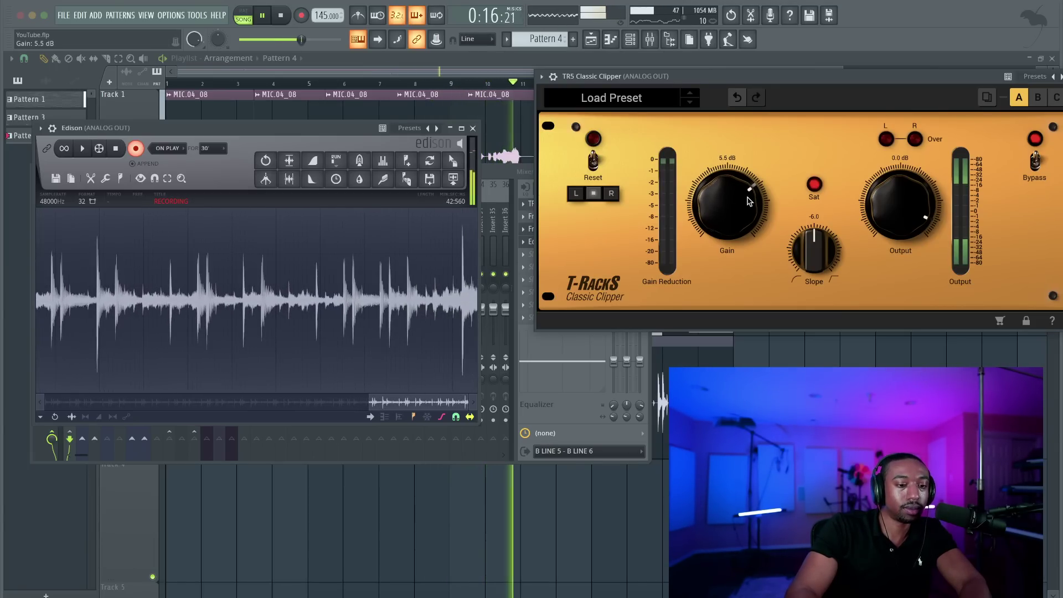
left_click_drag(814, 249, 803, 133)
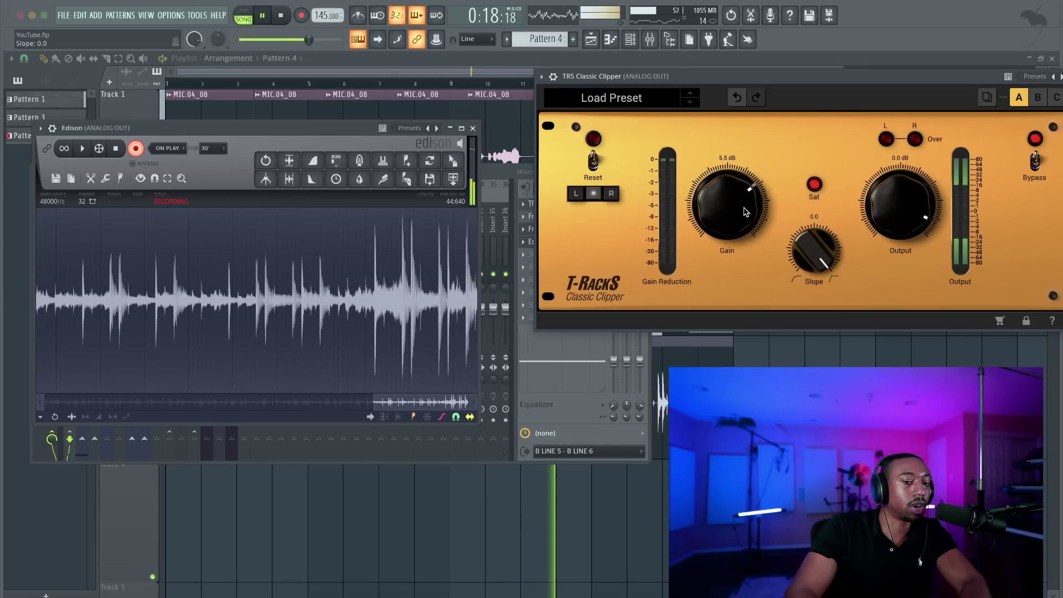
left_click_drag(737, 232, 737, 211)
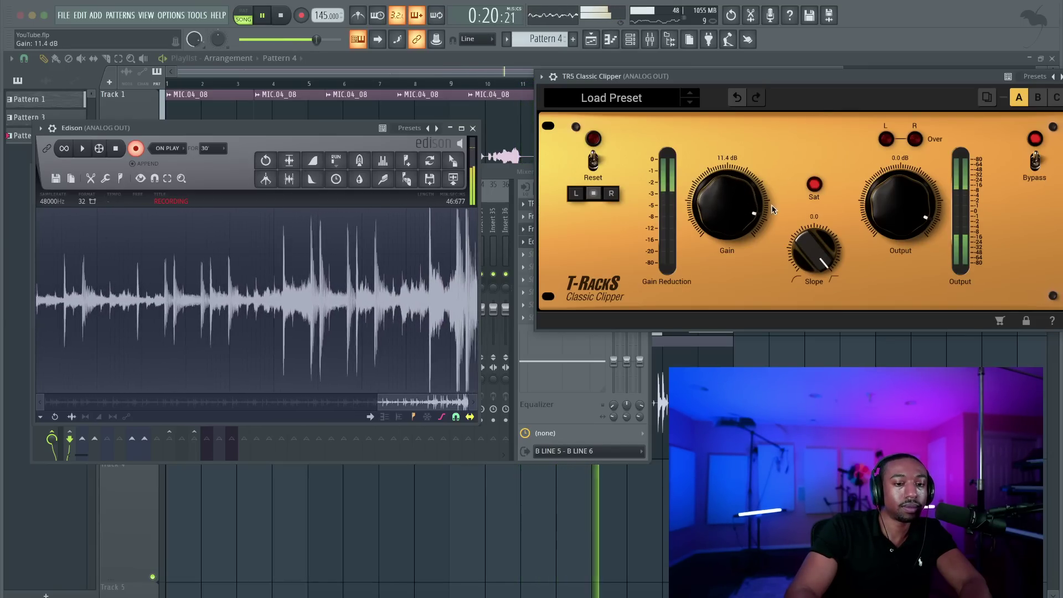
Step: Drive the TR5 Classic Clipper's gain to 13.6 dB, lowering its output to -12.1 dB before settling it at -10.2 dB
left_click_drag(892, 206, 892, 240)
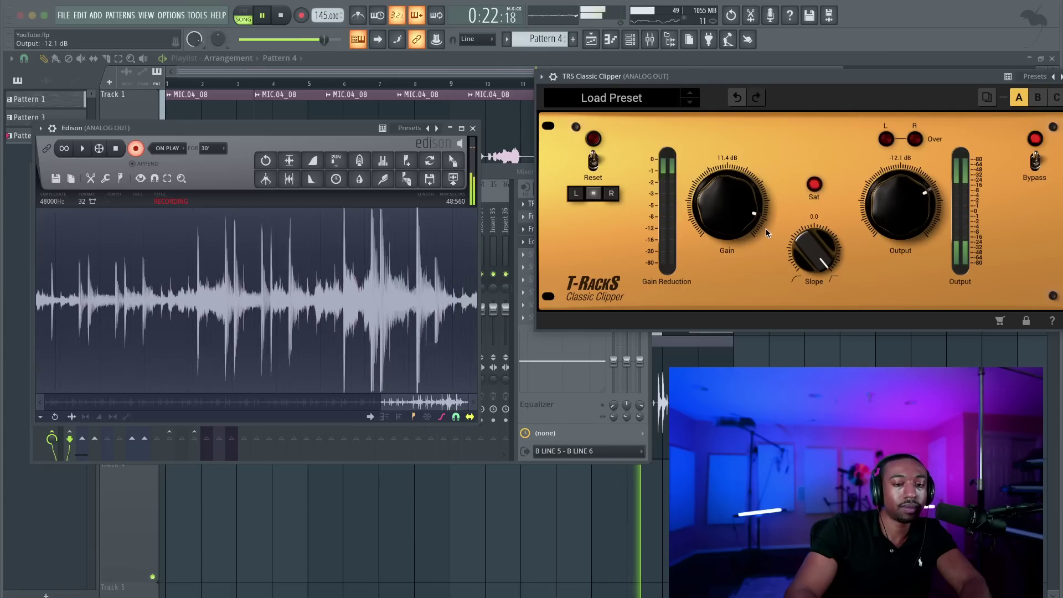
left_click_drag(716, 208, 716, 199)
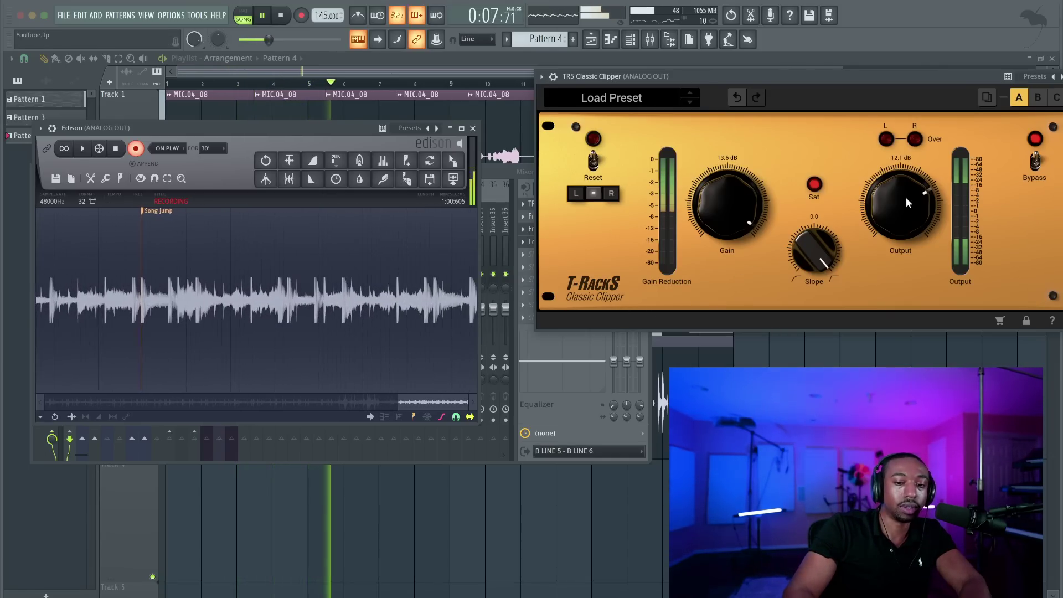
left_click_drag(899, 205, 899, 201)
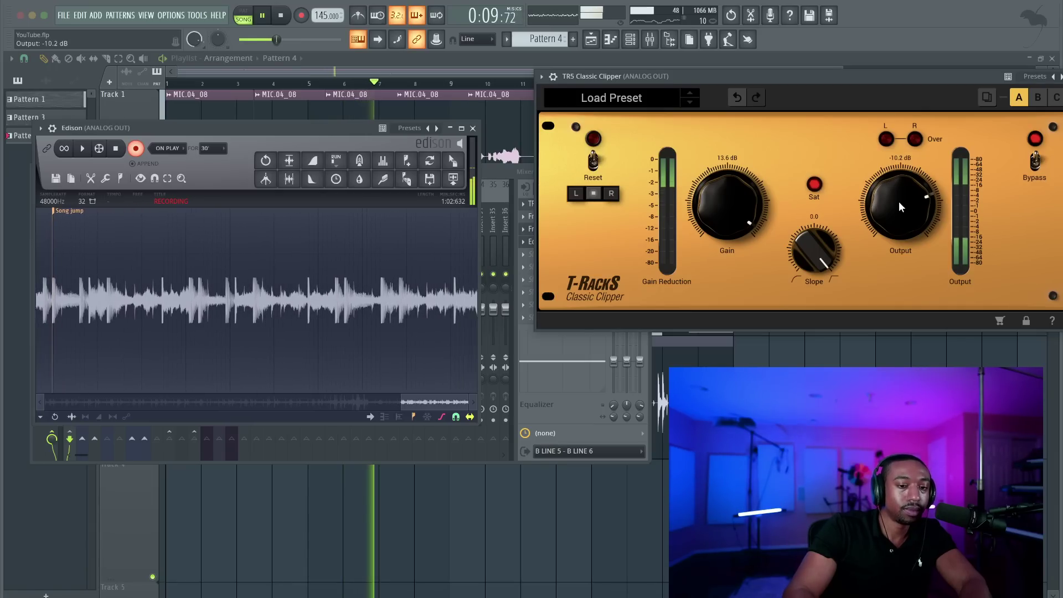
Step: Lower the TR5 Classic Clipper's gain to 0.1 dB, and end both the song playback and Edison's recording
left_click_drag(750, 204, 738, 260)
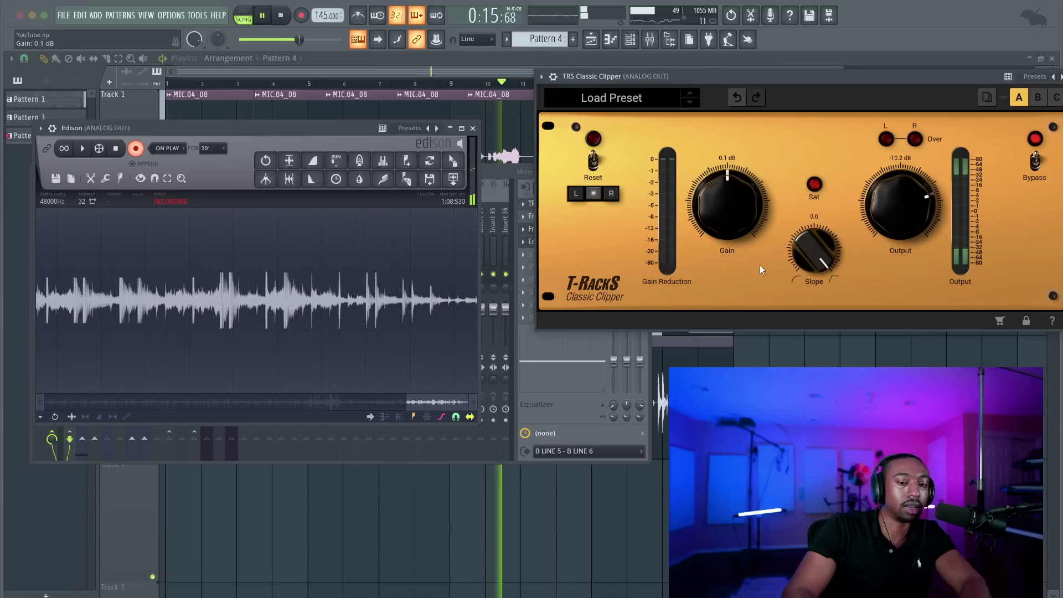
key("space")
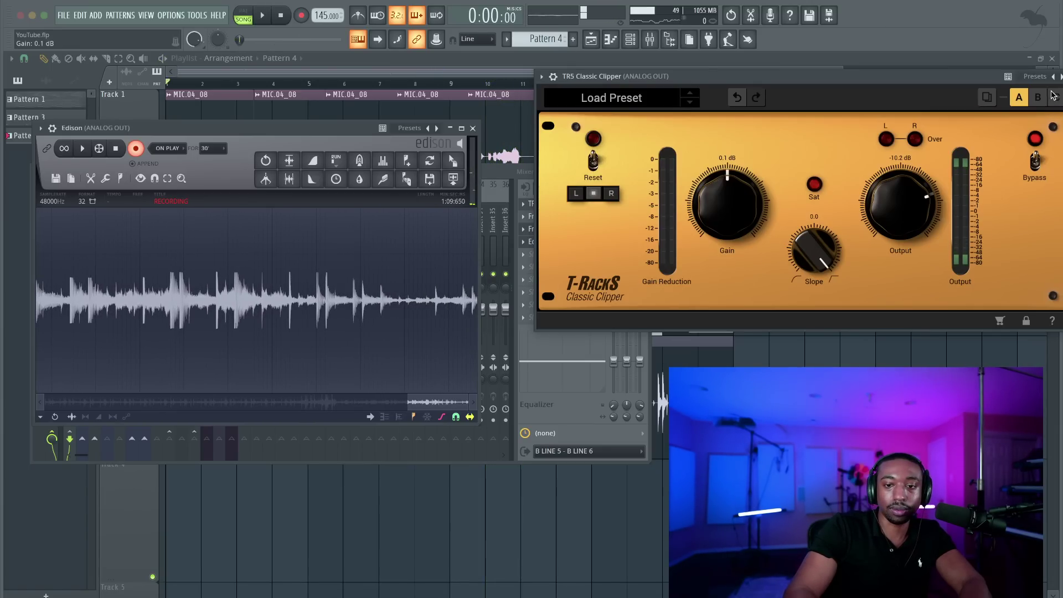
left_click_drag(990, 81, 906, 84)
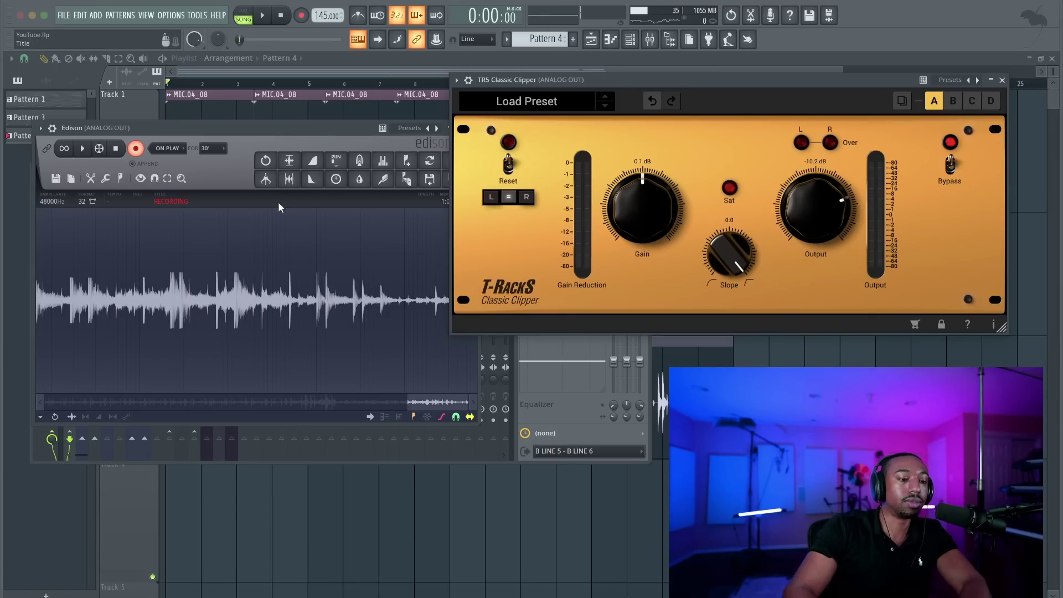
left_click(137, 149)
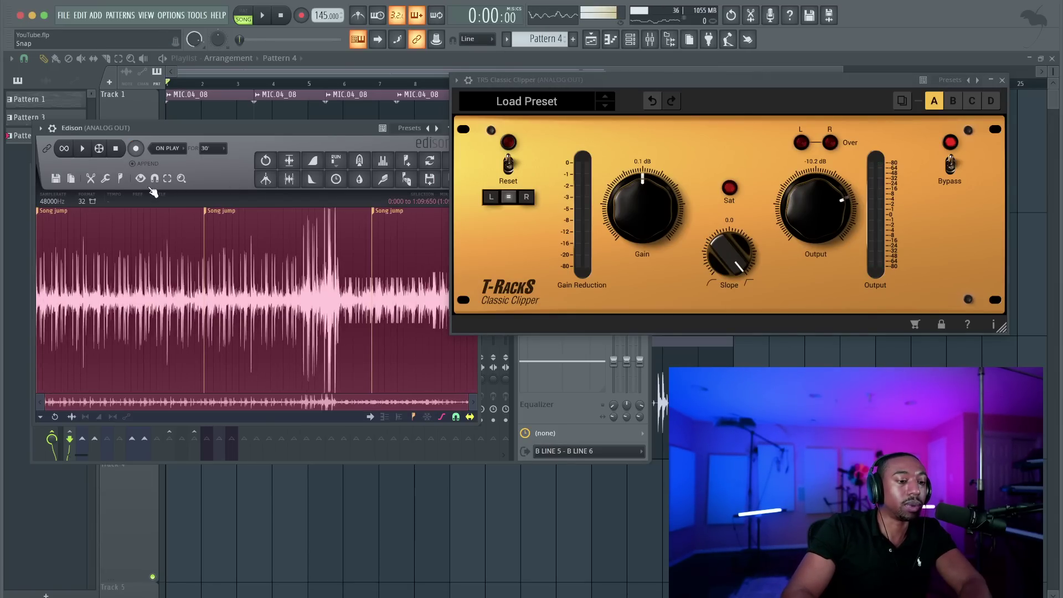
Step: Deselect the recorded audio in Edison to examine its whole waveform, and close the TR5 Classic Clipper
left_click(373, 284)
left_click_drag(694, 84, 859, 89)
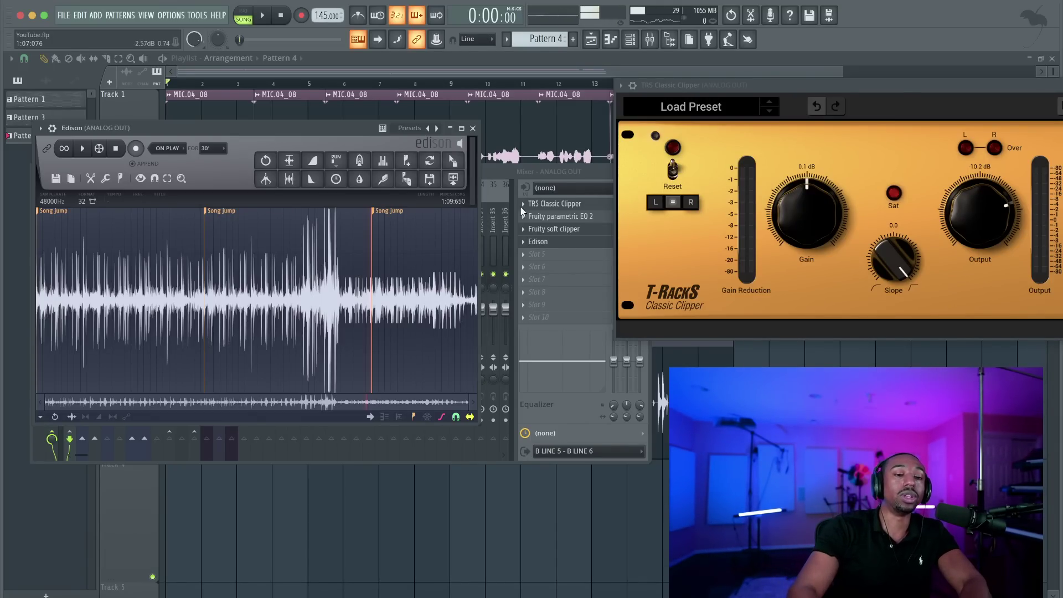
left_click_drag(828, 90, 652, 143)
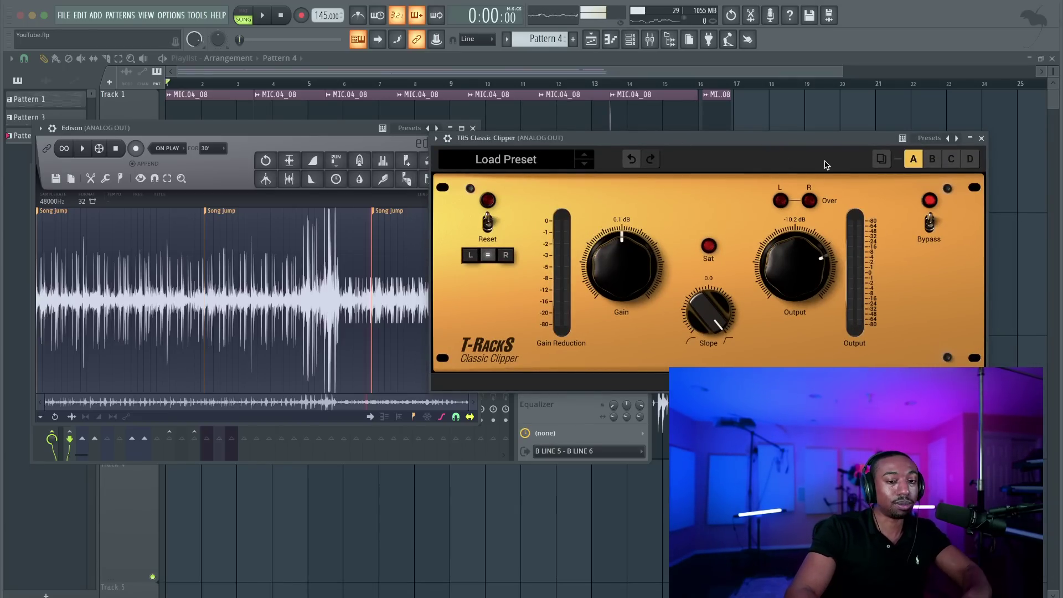
left_click(982, 138)
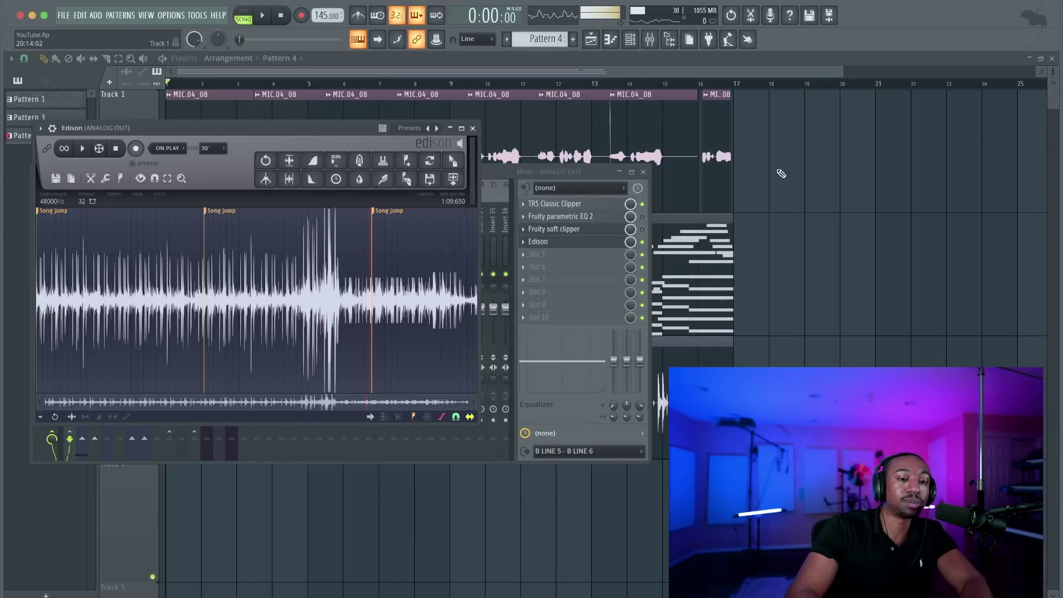
Step: Reopen the TR5 Classic Clipper and replay the song while raising its gain to 10.8 dB and output to -4.8 dB
left_click(608, 206)
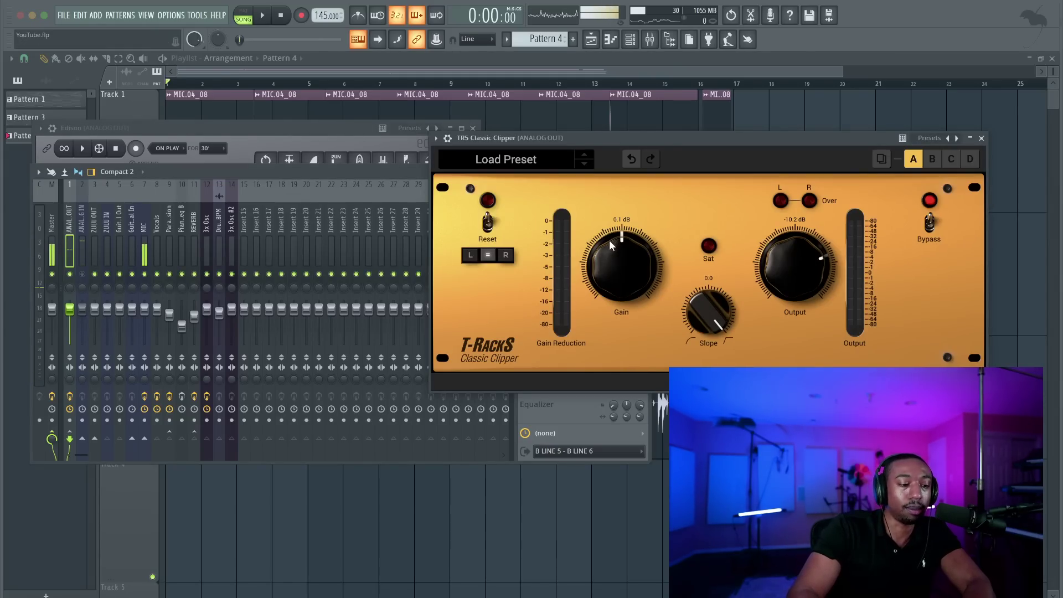
key("space")
left_click_drag(614, 263, 620, 205)
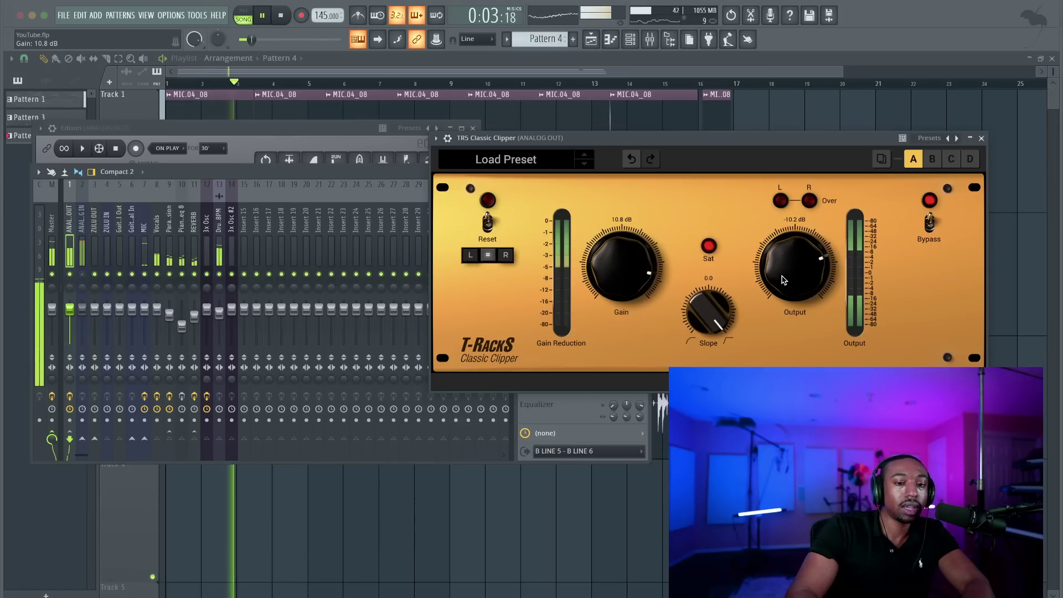
key("space")
key("space")
left_click_drag(787, 298, 788, 288)
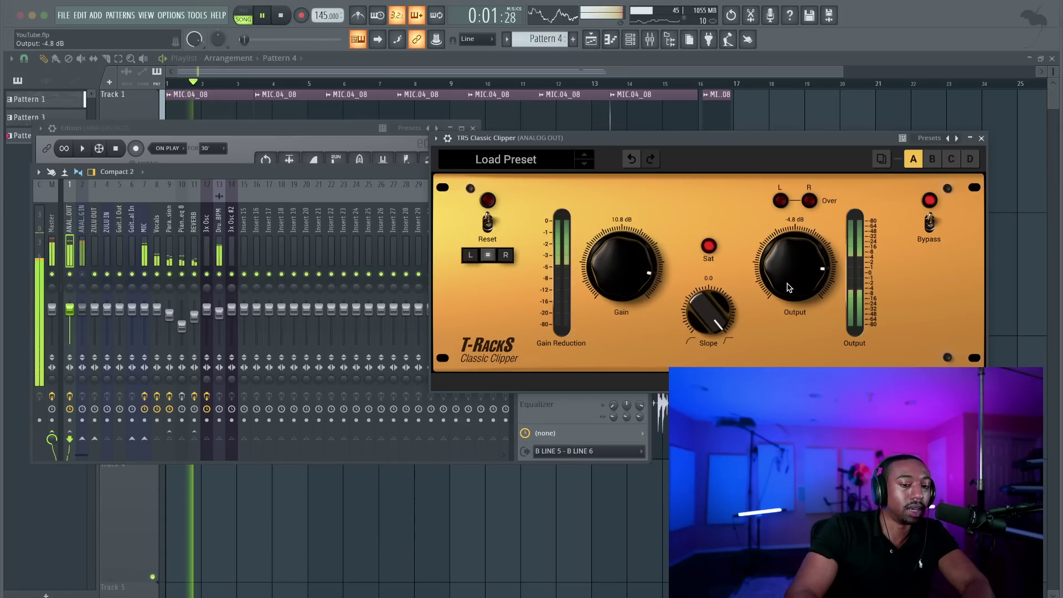
Step: Close the TR5 Classic Clipper and load the Ozone 10 Maximizer into the ANALOG OUT channel's first free effect slot
left_click(981, 138)
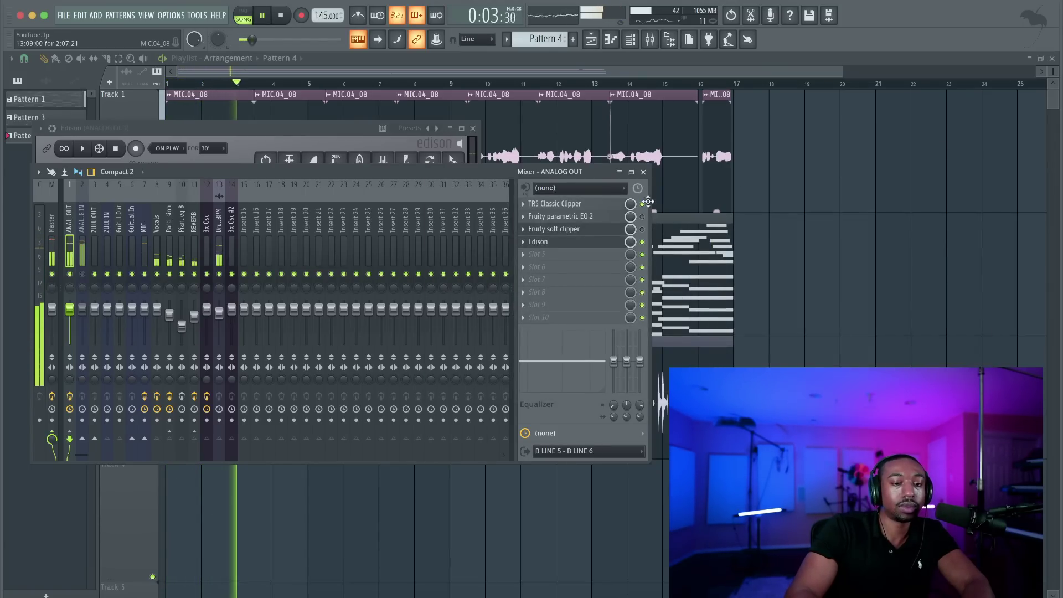
left_click(553, 256)
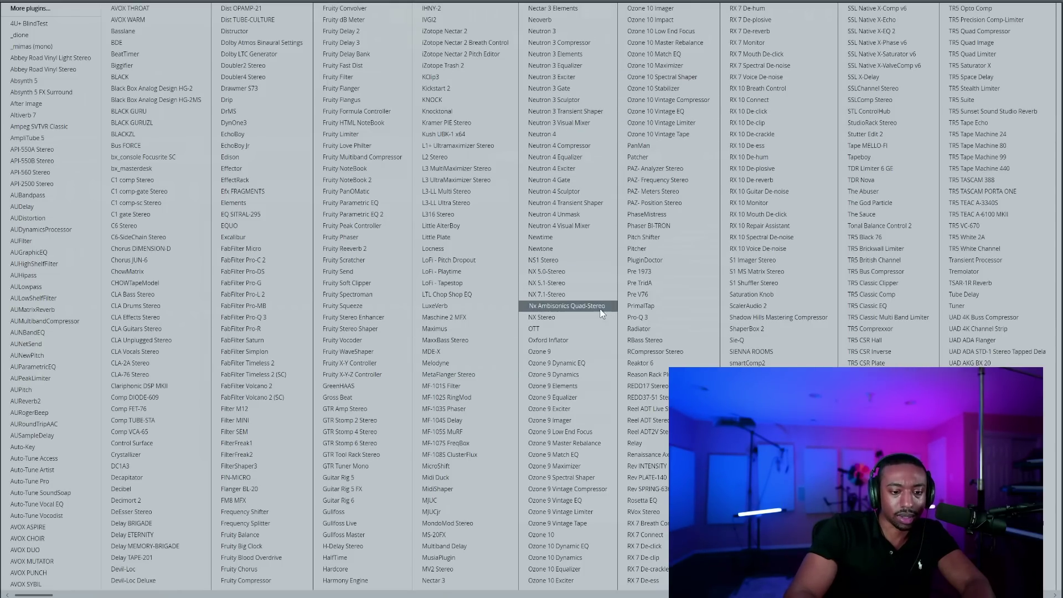
left_click(688, 66)
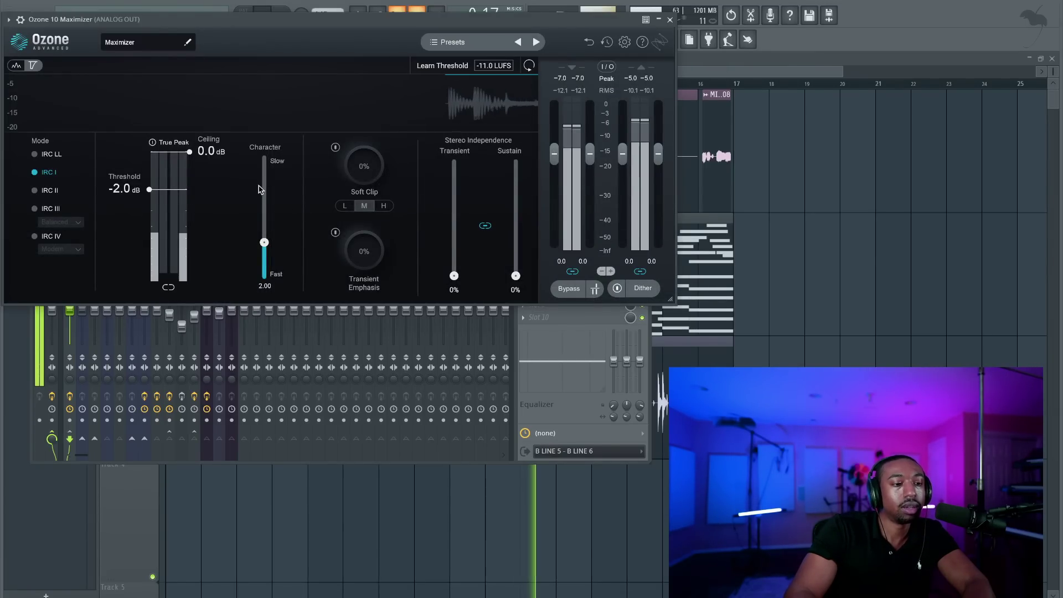
Step: Replay the song with the Ozone 10 Maximizer in IRC IV mode, lower its threshold to -9.9 dB, and close the plugin
key("space")
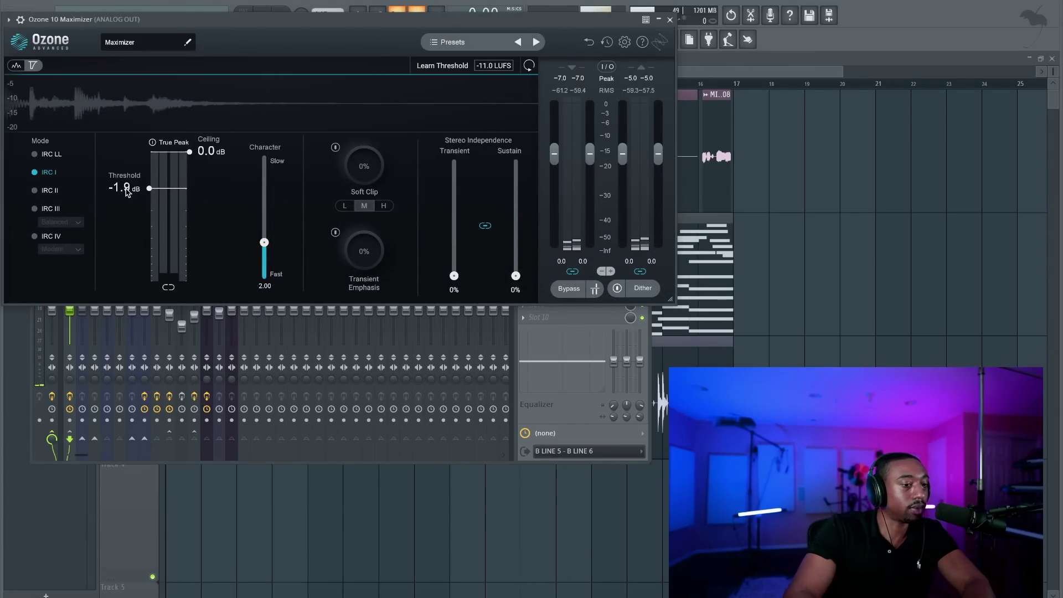
key("space")
left_click(35, 237)
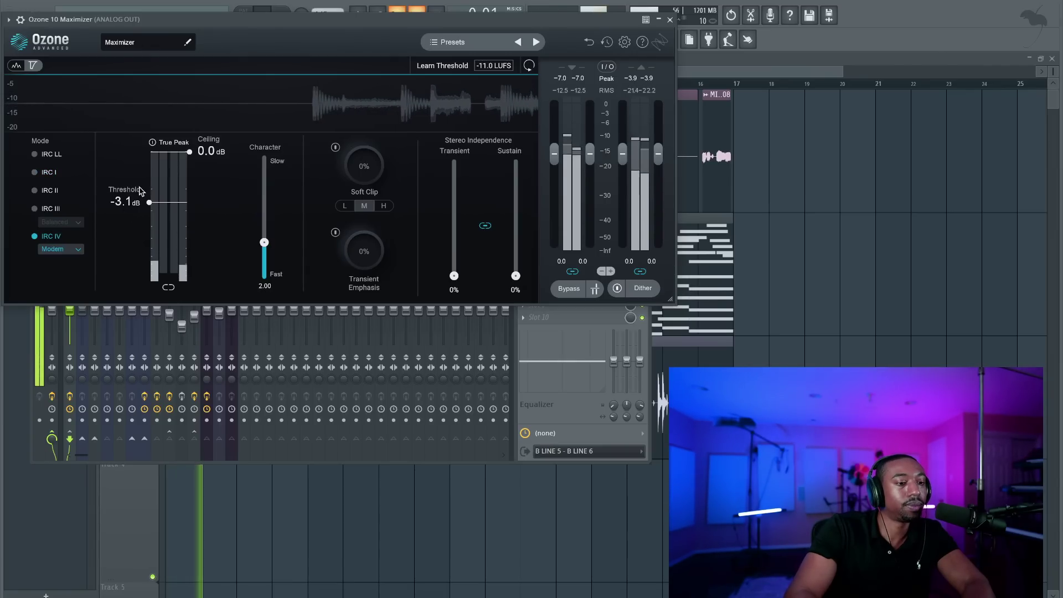
left_click_drag(132, 203, 131, 247)
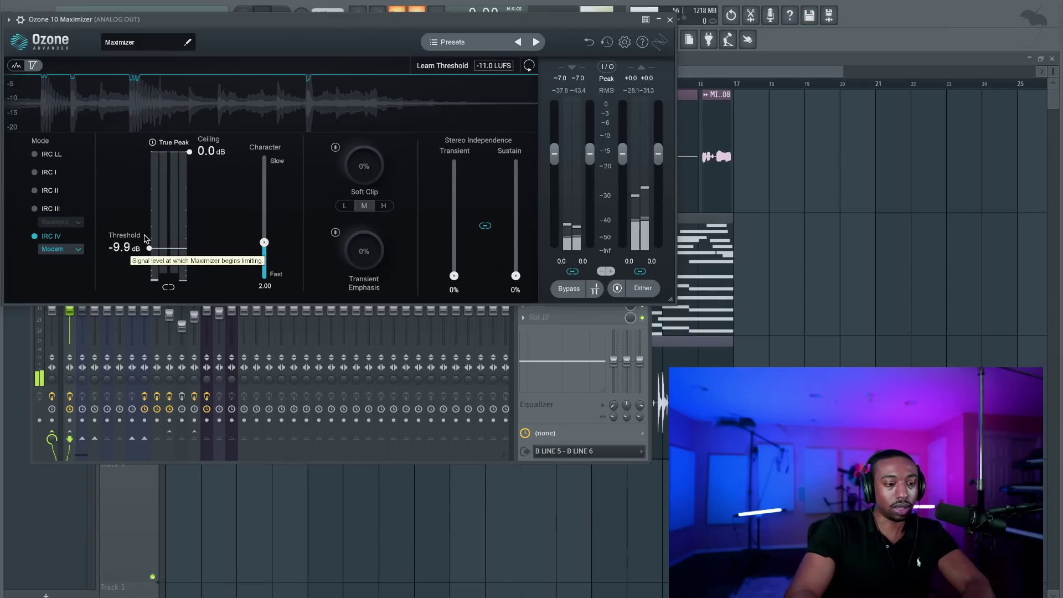
left_click_drag(131, 247, 132, 248)
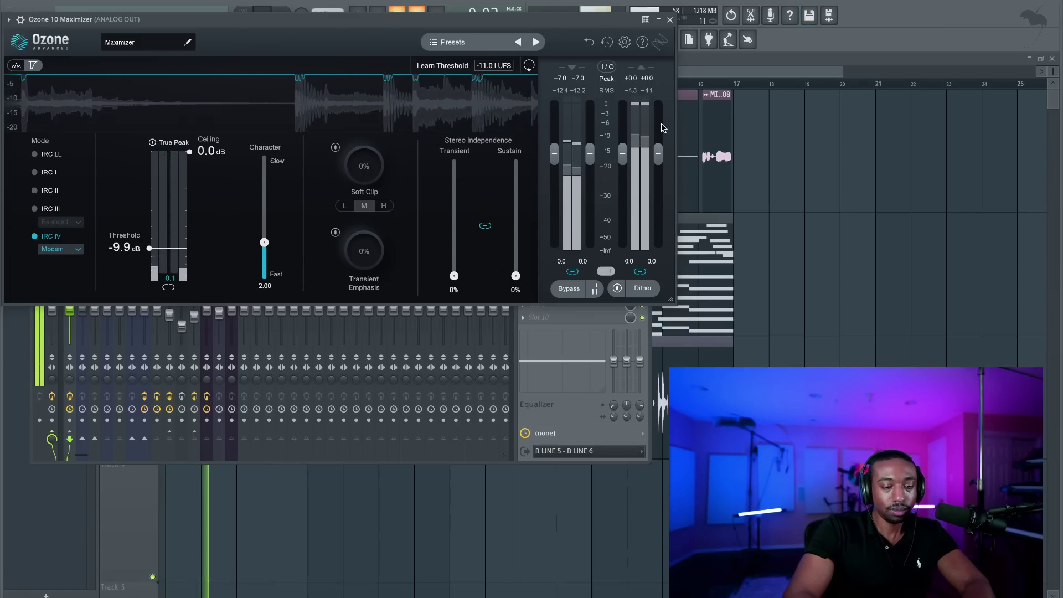
left_click(670, 19)
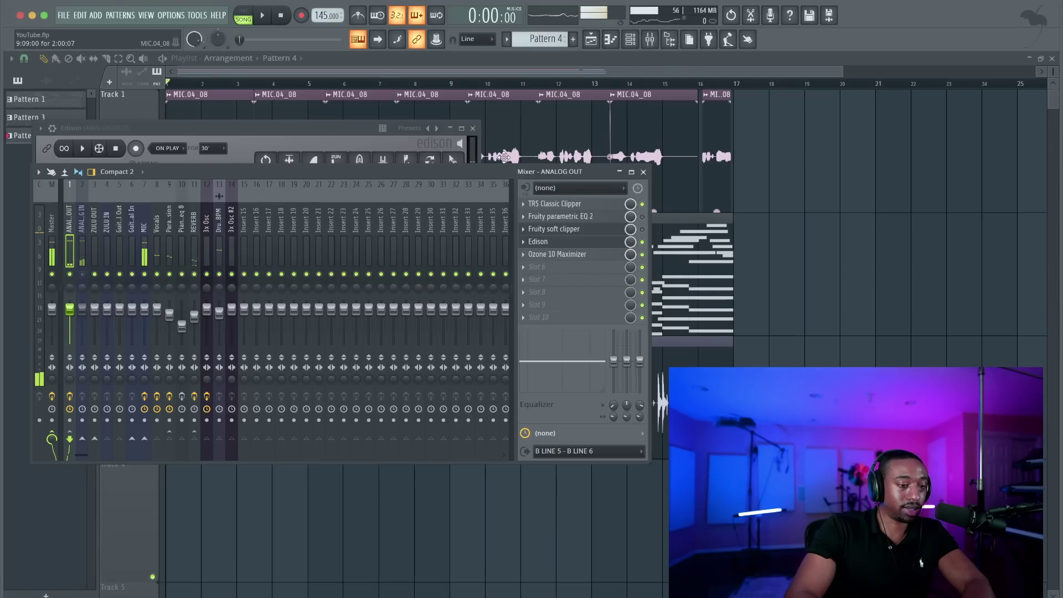
Step: Replay the song and bring Edison up, placing it after the Ozone 10 Maximizer in the ANALOG OUT effect chain
key("space")
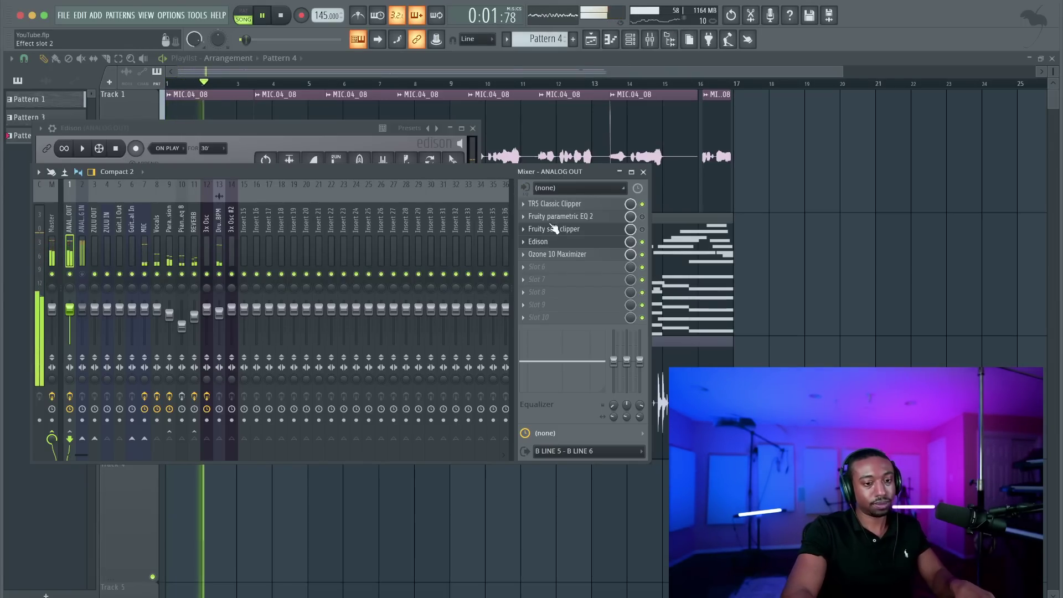
left_click(562, 244)
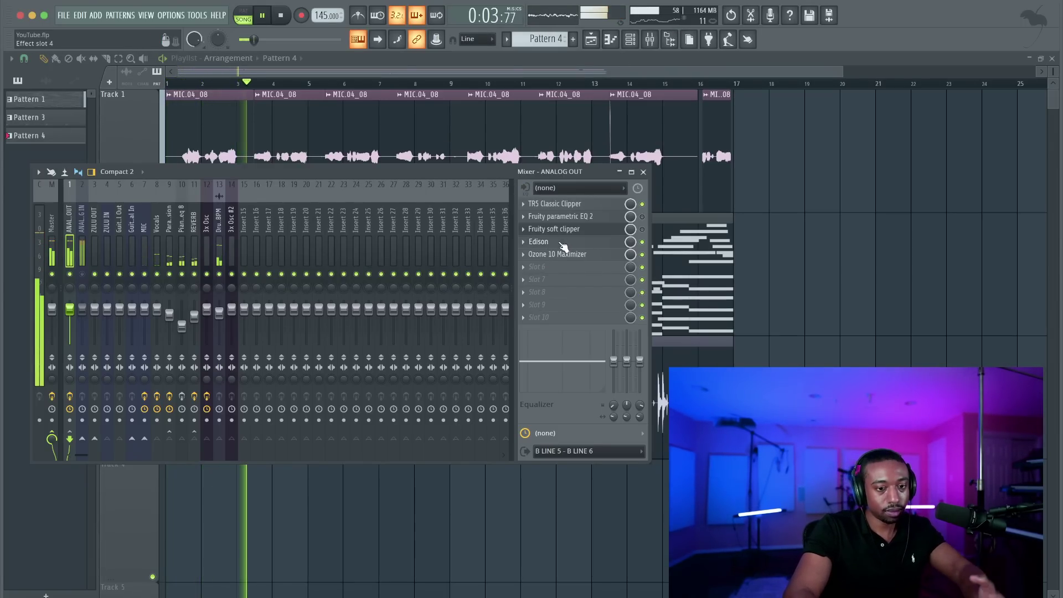
left_click(562, 244)
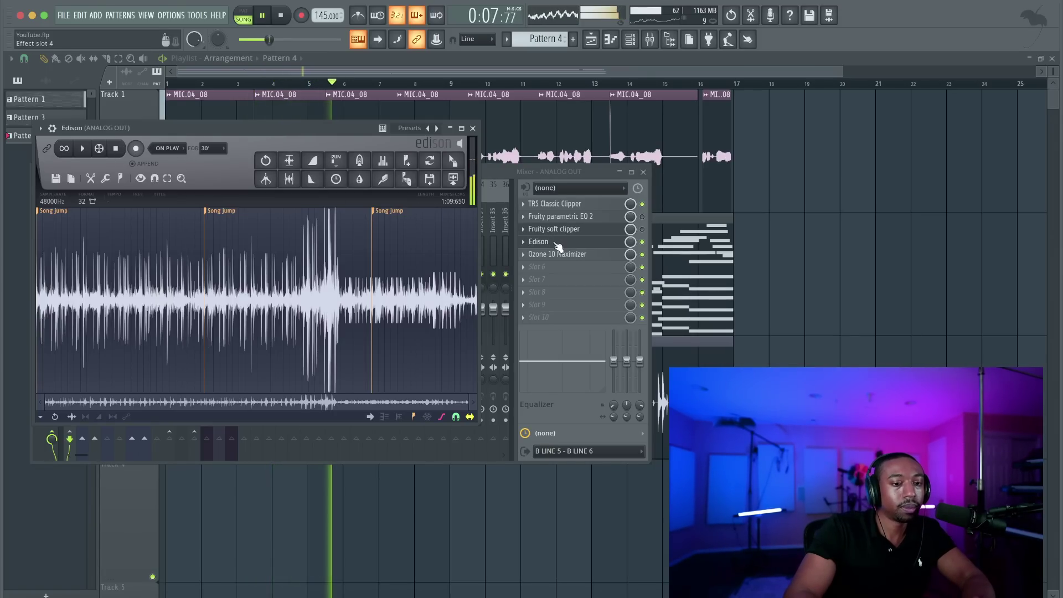
left_click_drag(558, 247, 554, 254)
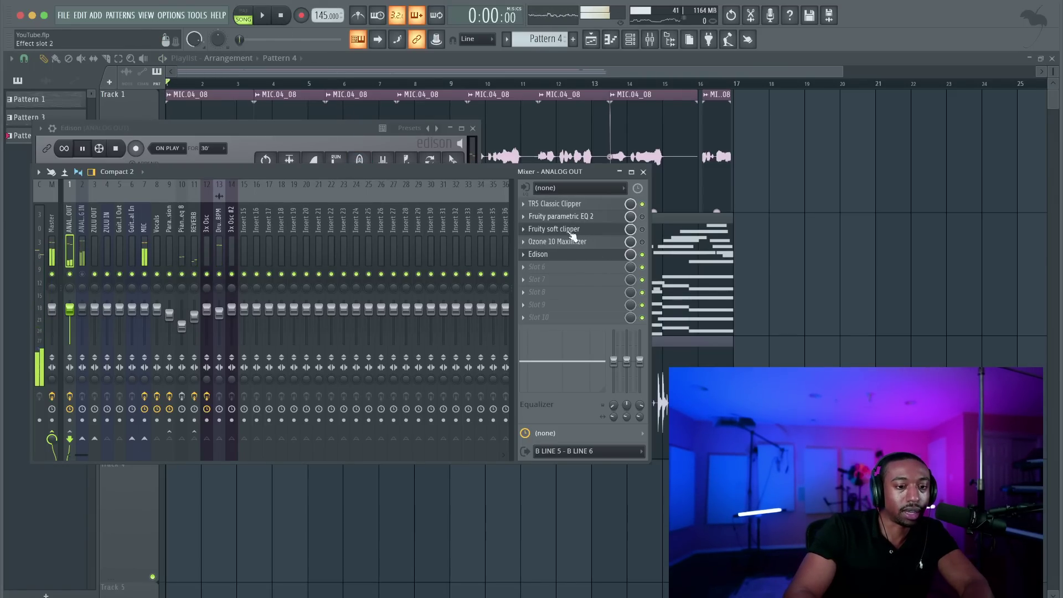
Step: Empty Edison and start a fresh recording of the song with the TR5 Classic Clipper disabled
left_click(553, 254)
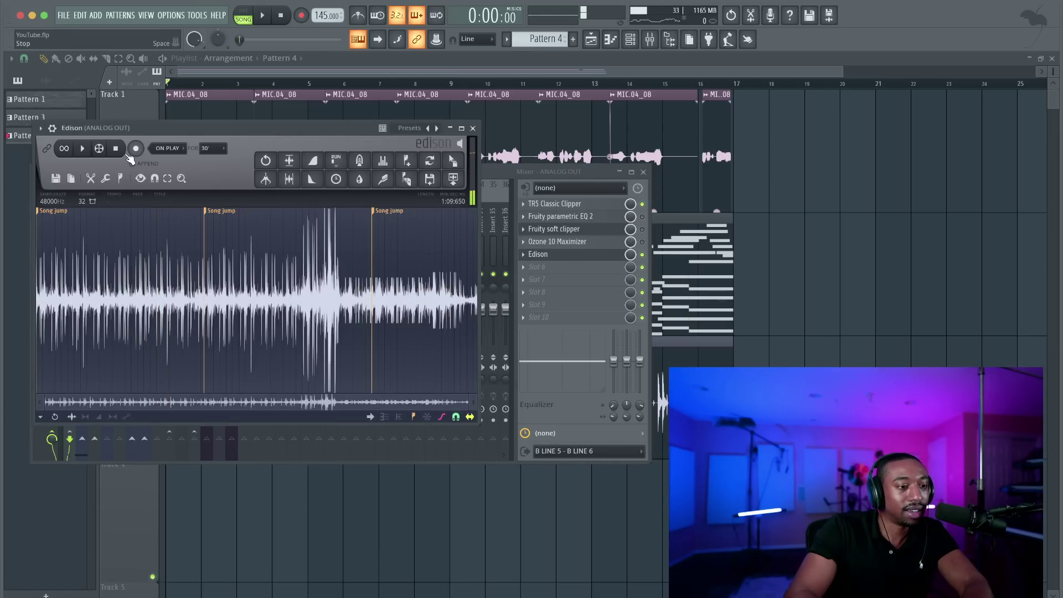
left_click(55, 179)
left_click(63, 197)
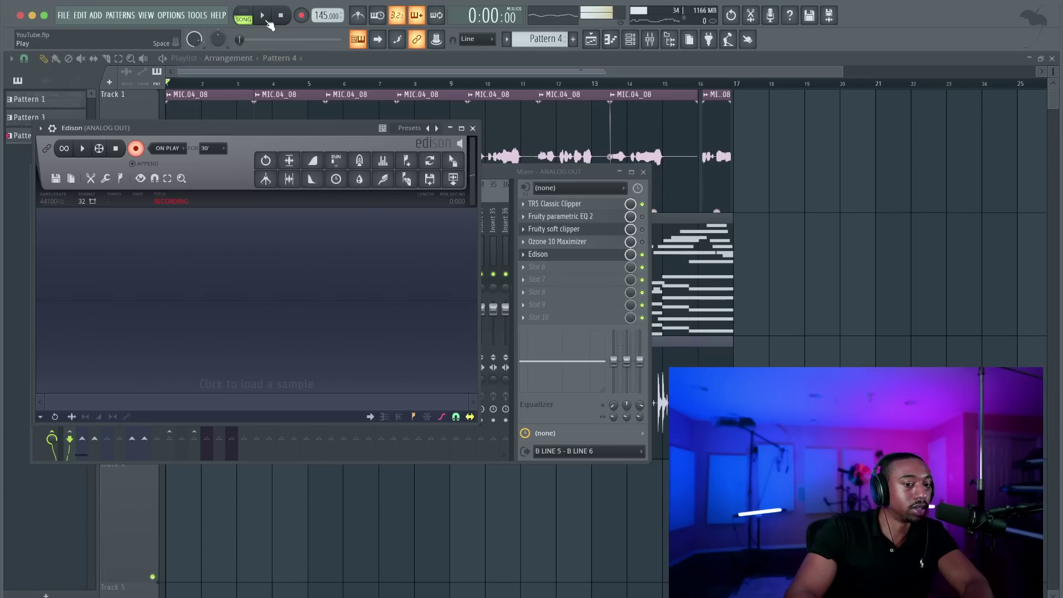
left_click(646, 208)
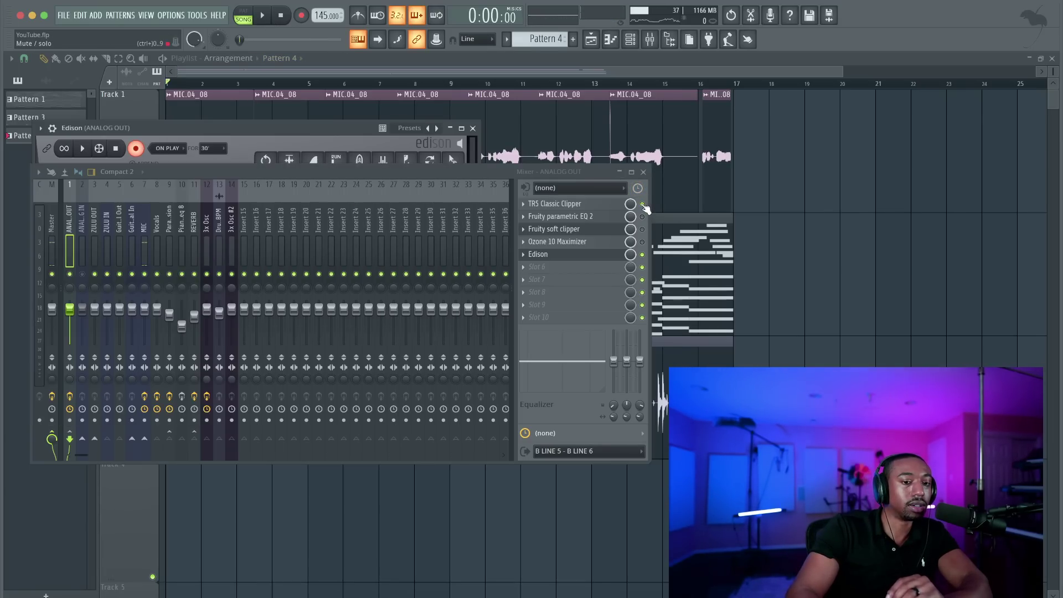
left_click(590, 255)
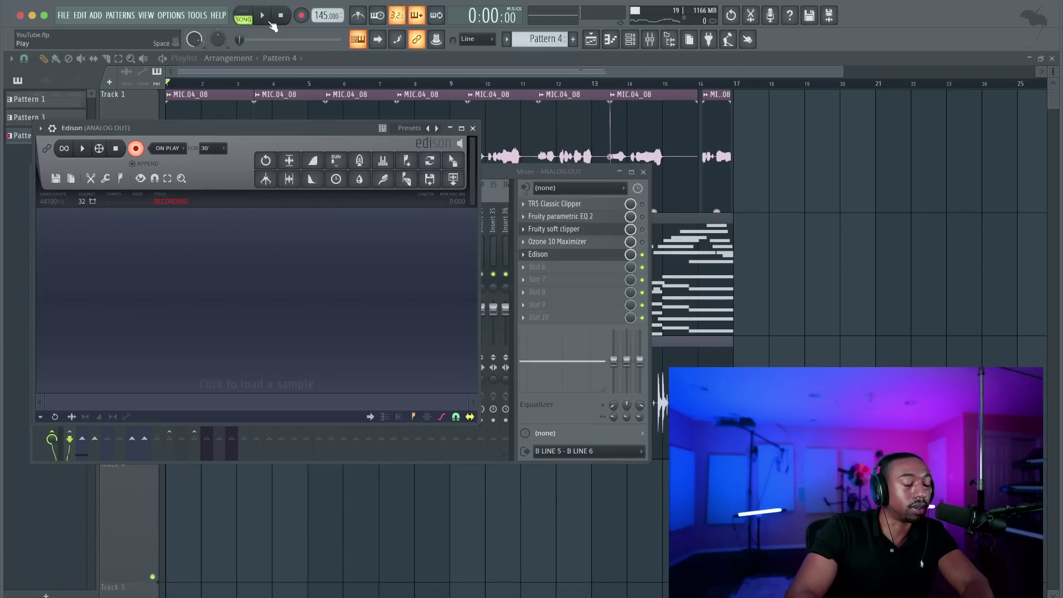
left_click(263, 16)
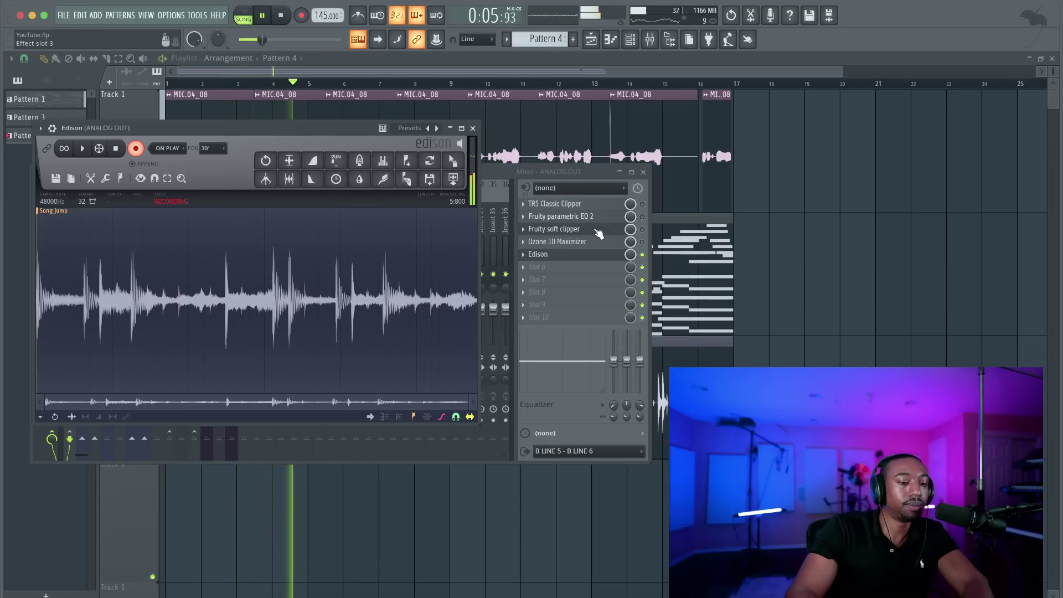
Step: Enable the TR5 Classic Clipper beside Edison while recording, setting its gain to 13.6 dB and its output to -8.3 dB
left_click(643, 203)
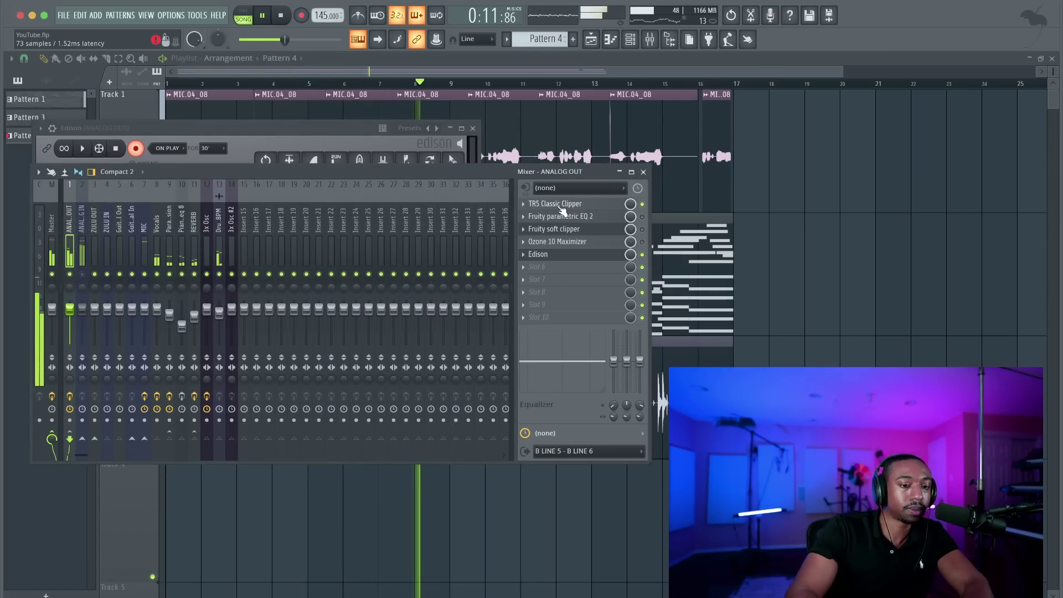
left_click(348, 133)
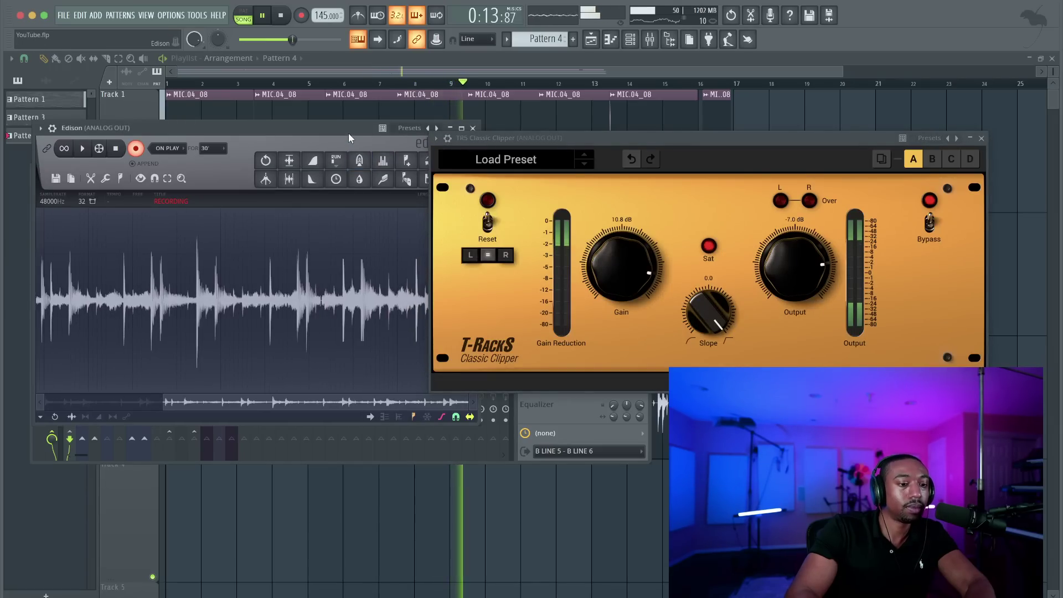
left_click_drag(507, 140, 604, 188)
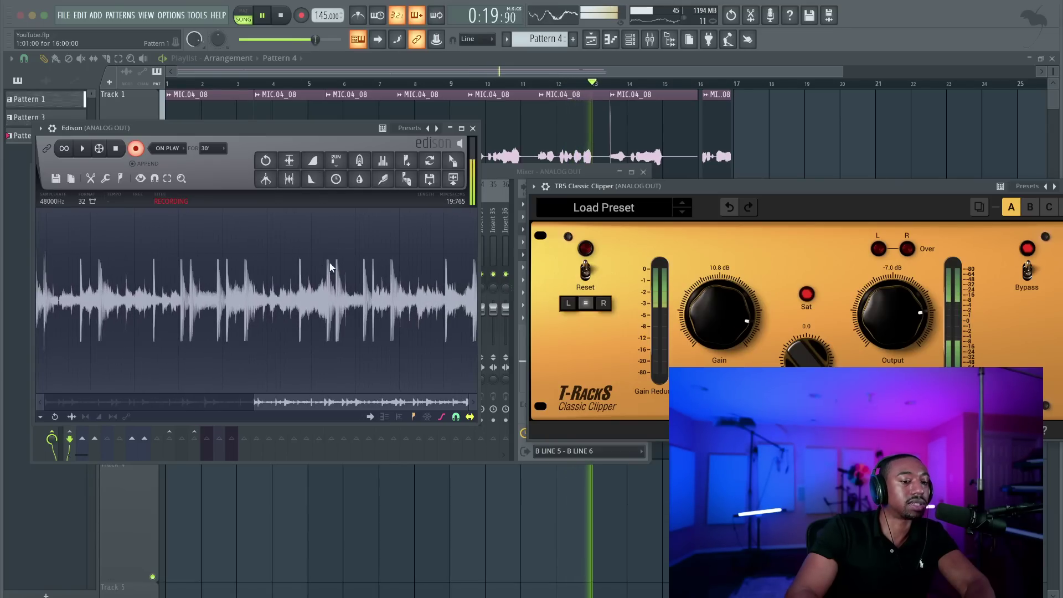
left_click_drag(909, 315, 904, 322)
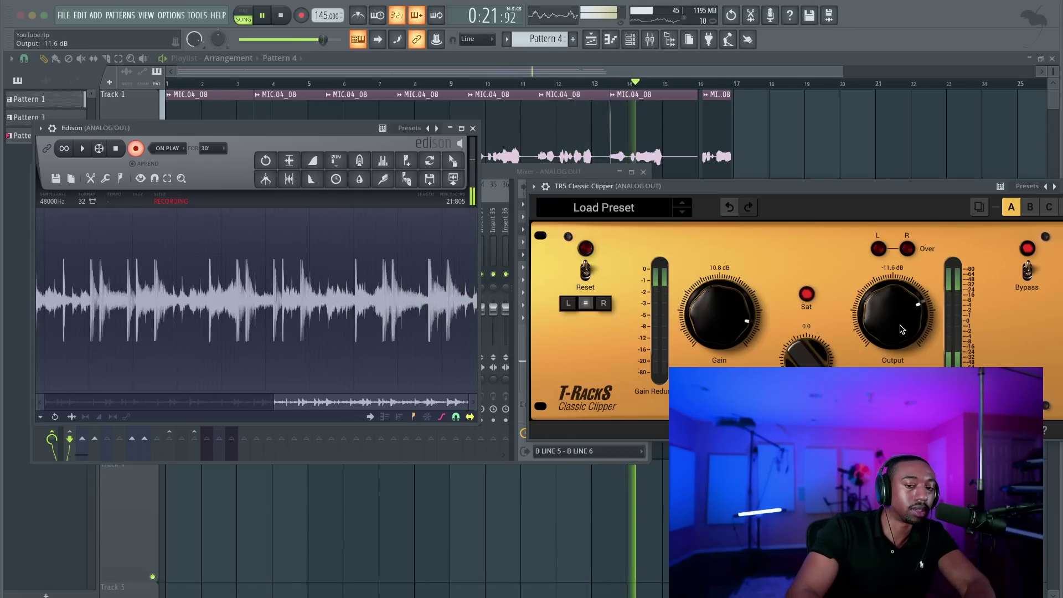
left_click_drag(724, 312, 724, 299)
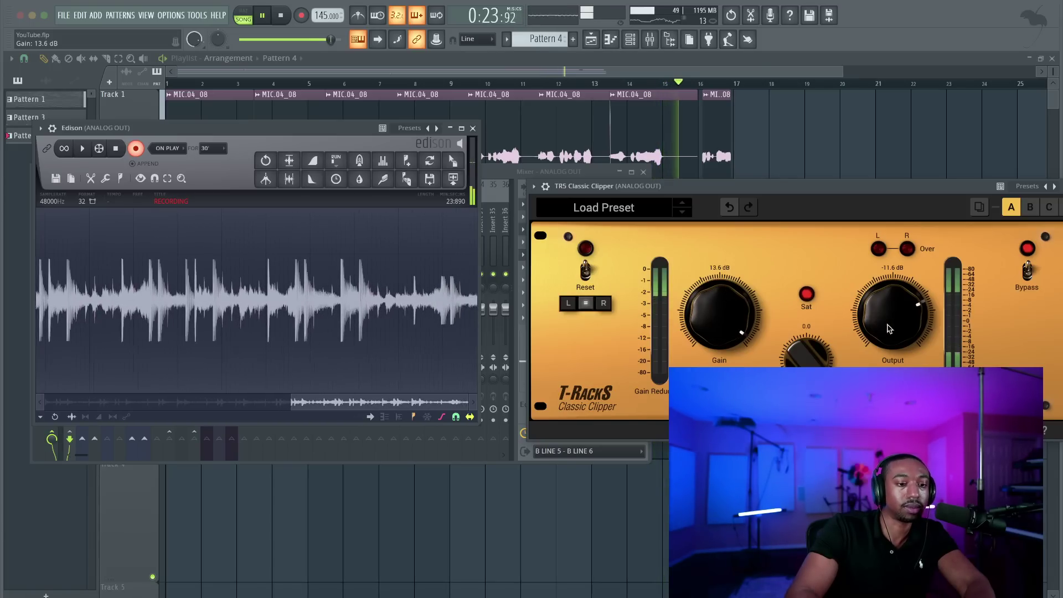
left_click_drag(899, 334, 898, 325)
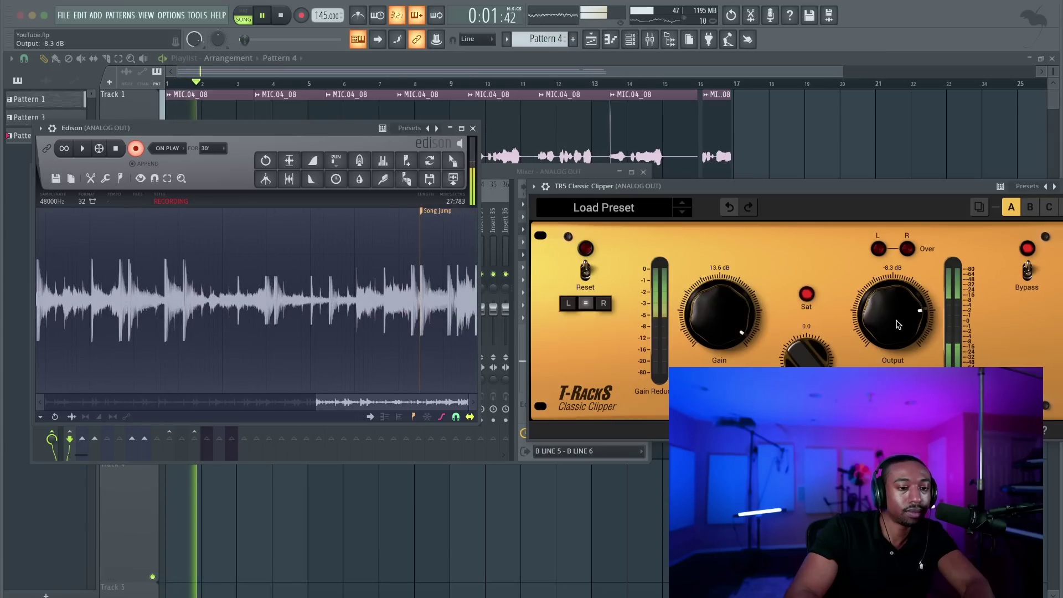
Step: Close the TR5 Classic Clipper and enable the Ozone 10 Maximizer during the recording, checking its limiting before closing it
left_click_drag(952, 186, 877, 196)
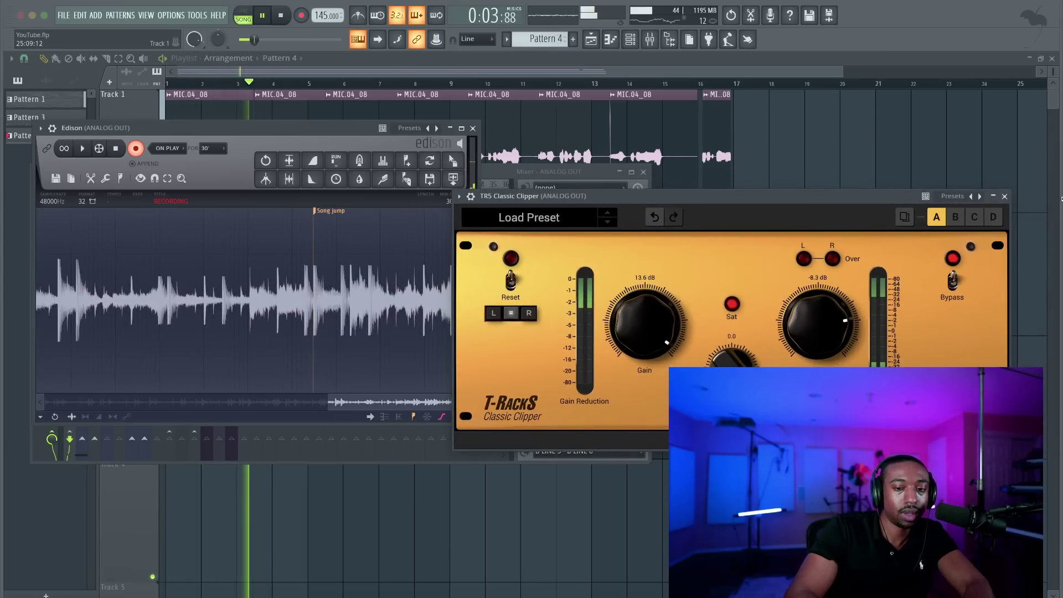
left_click(1005, 197)
left_click(644, 245)
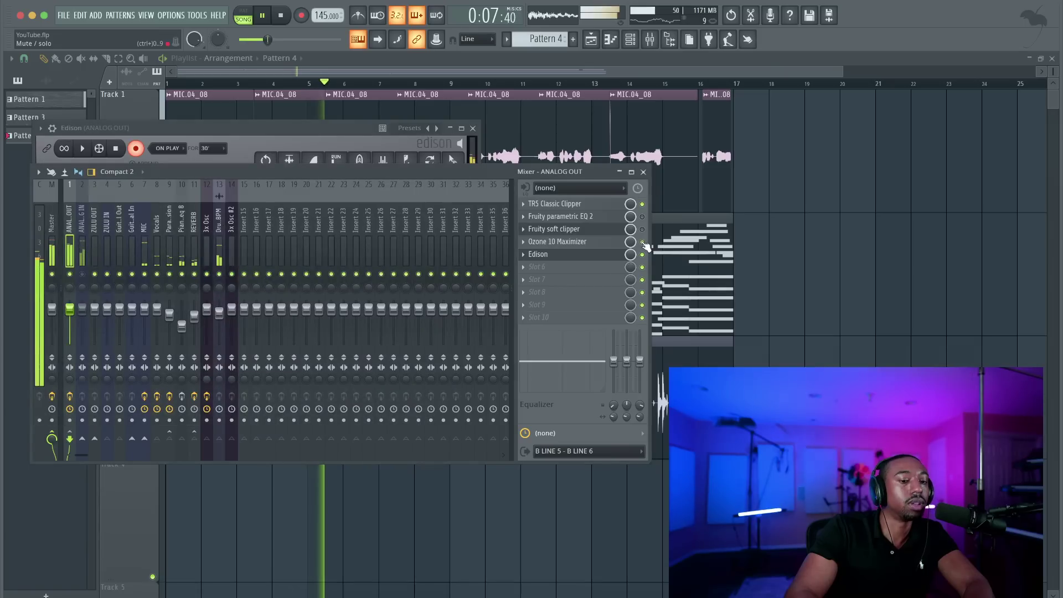
left_click(604, 242)
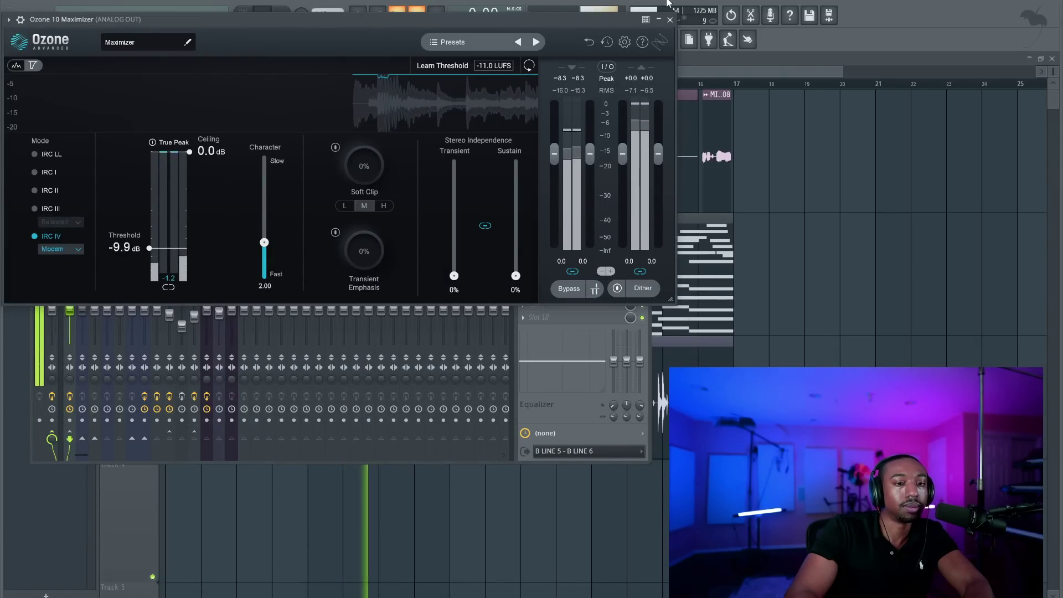
left_click(669, 20)
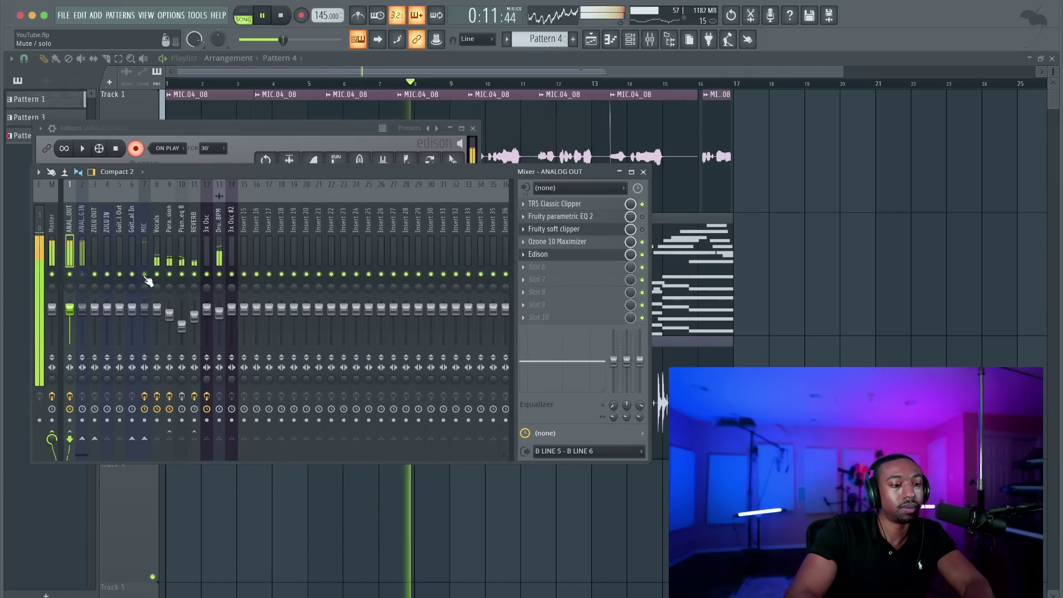
Step: End Edison's recording and the song playback, and unmute the MIC channel in the mixer
left_click(554, 255)
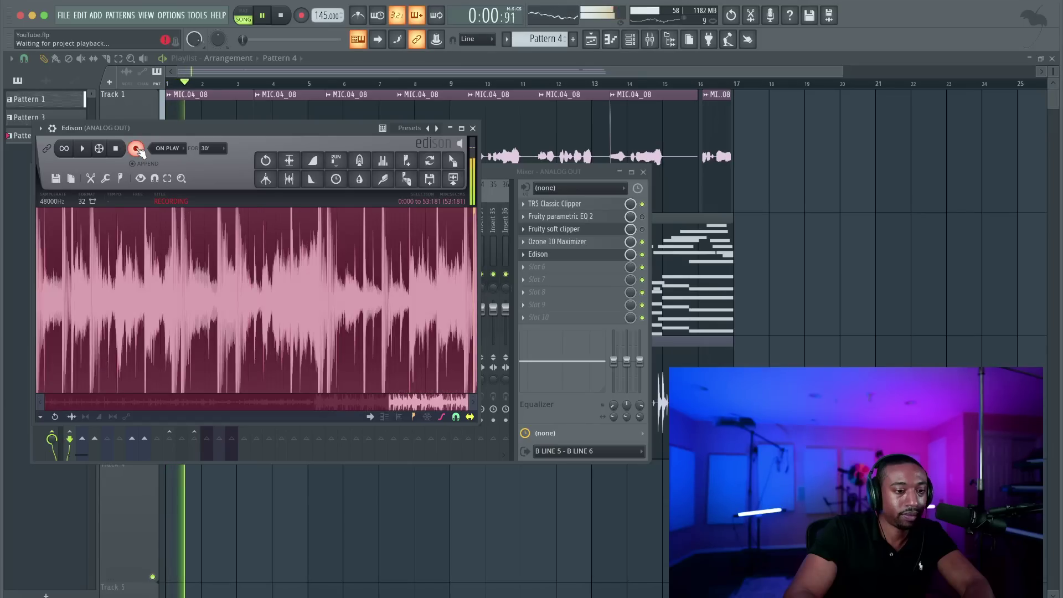
left_click(135, 149)
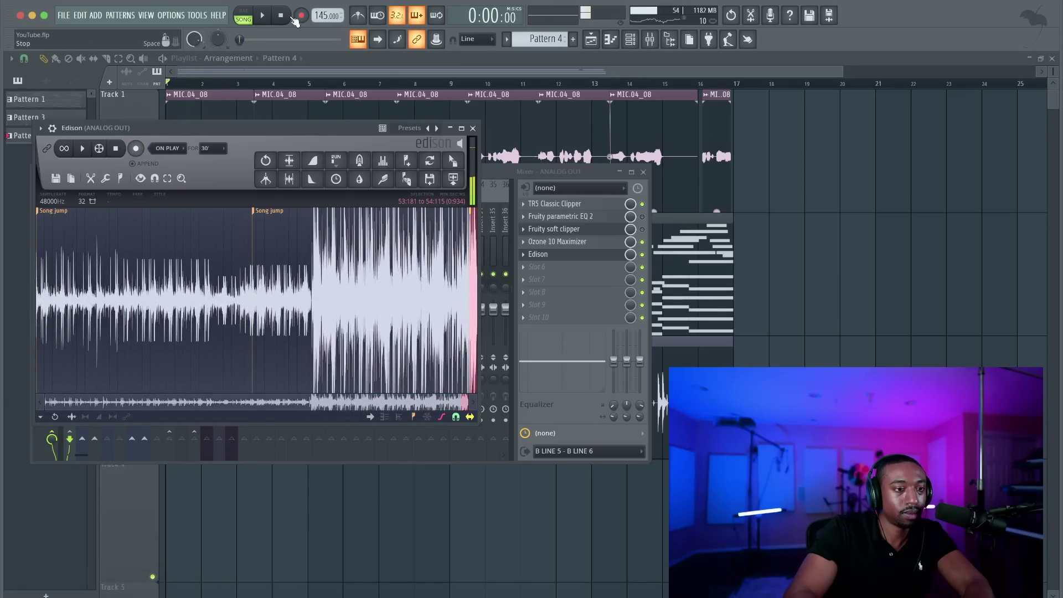
left_click_drag(315, 129, 377, 331)
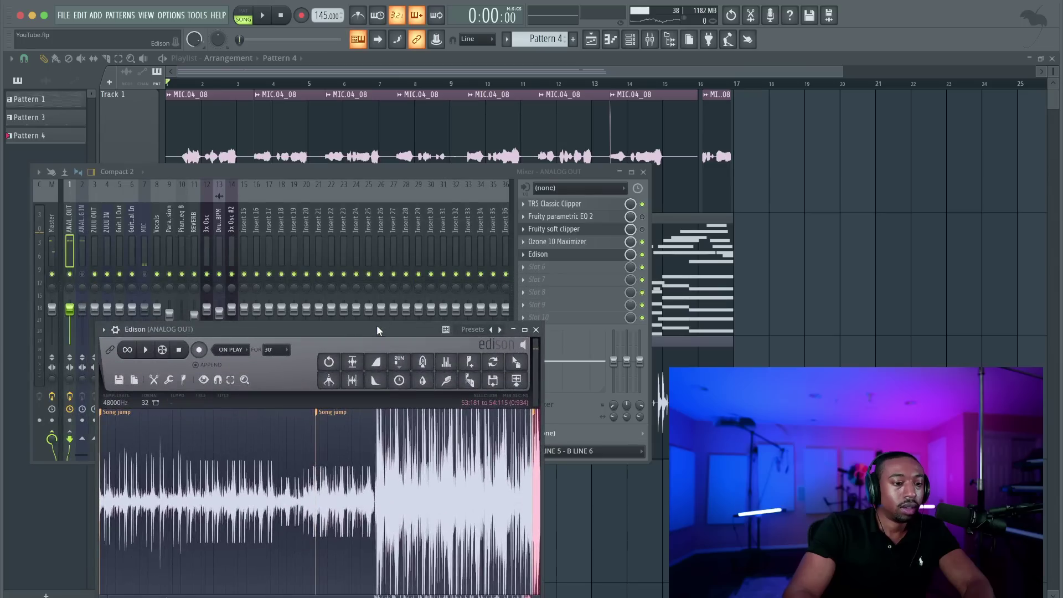
left_click(145, 282)
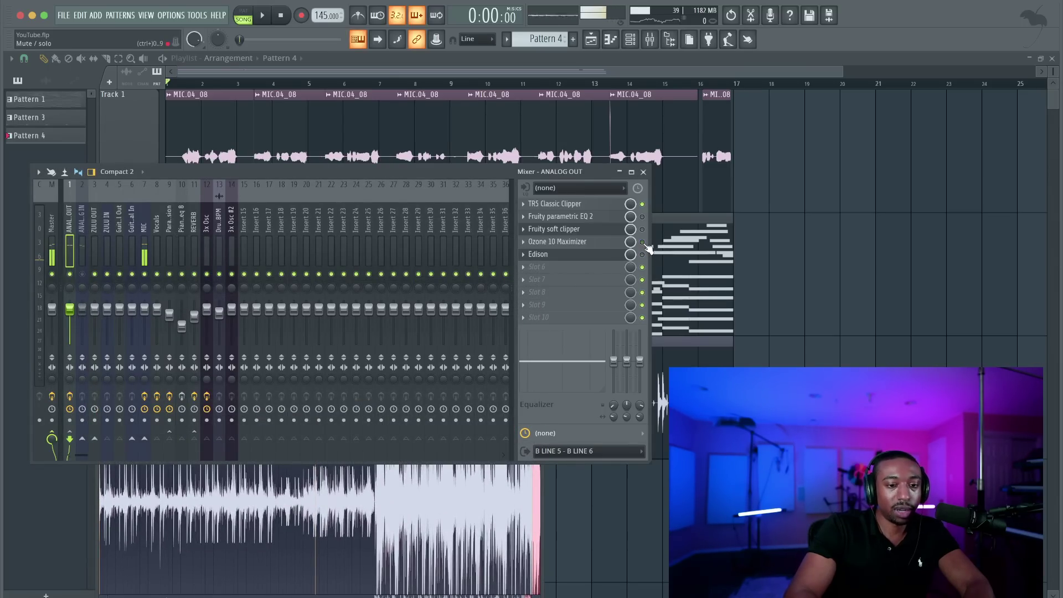
Step: Deselect the recorded audio in Edison and compare the unprocessed, clipped and maximized sections of its waveform
left_click(365, 508)
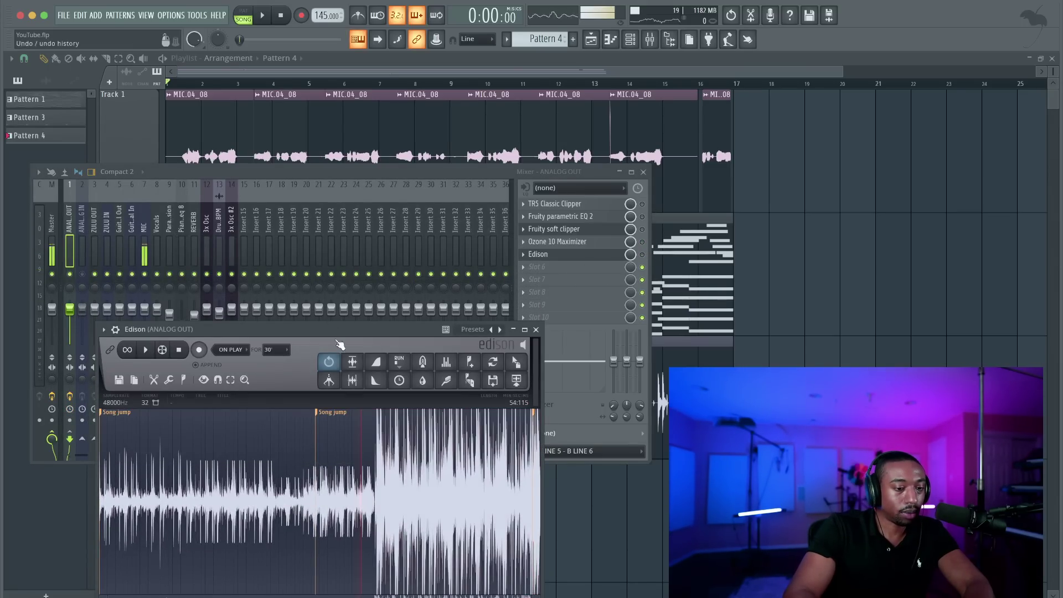
left_click_drag(333, 332, 330, 150)
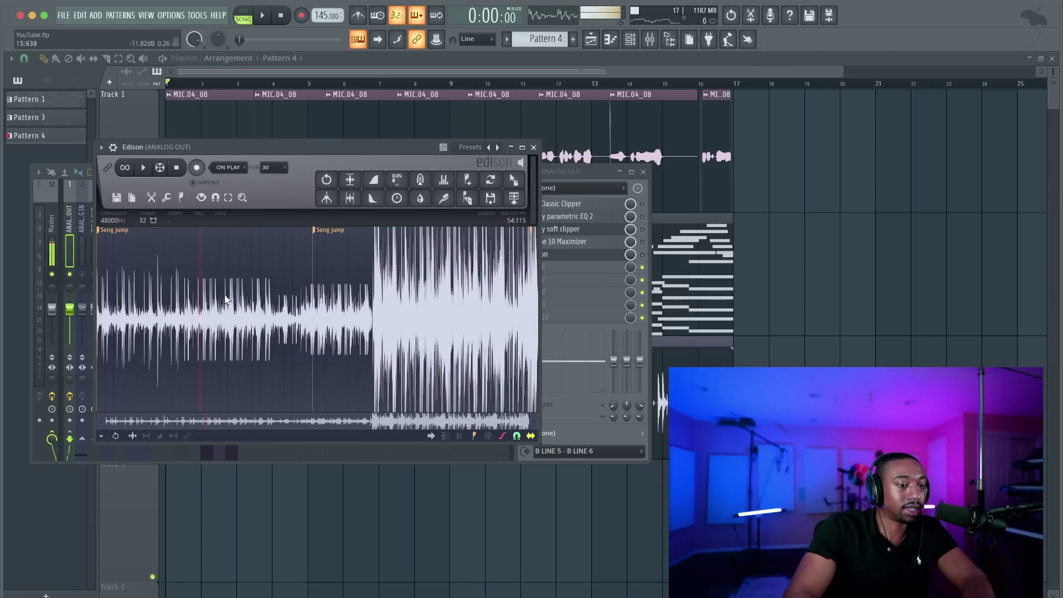
left_click_drag(193, 298, 217, 298)
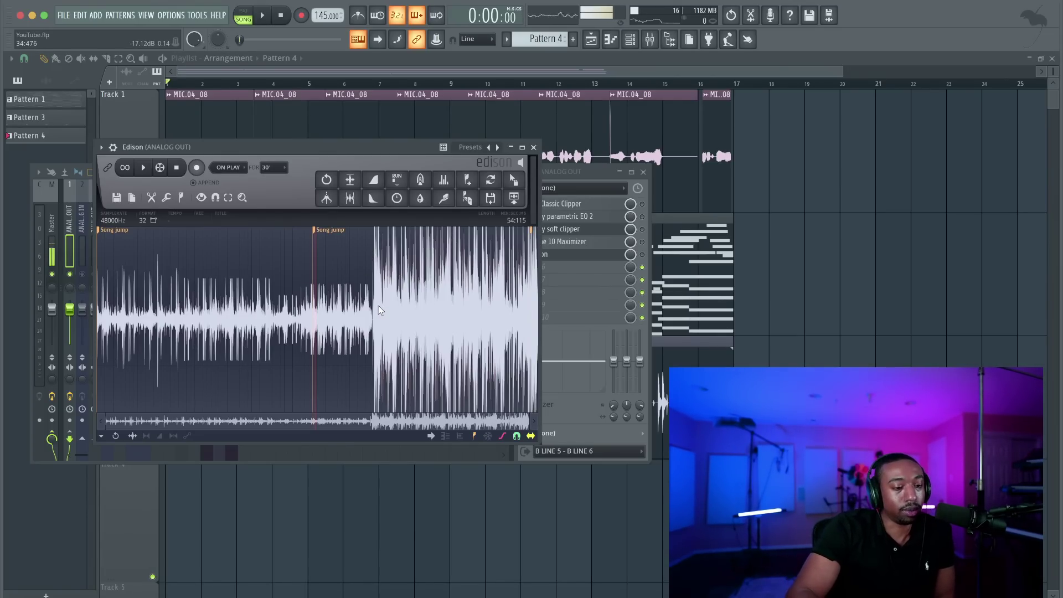
Step: Close Edison and the mixer, and save the project
left_click(534, 148)
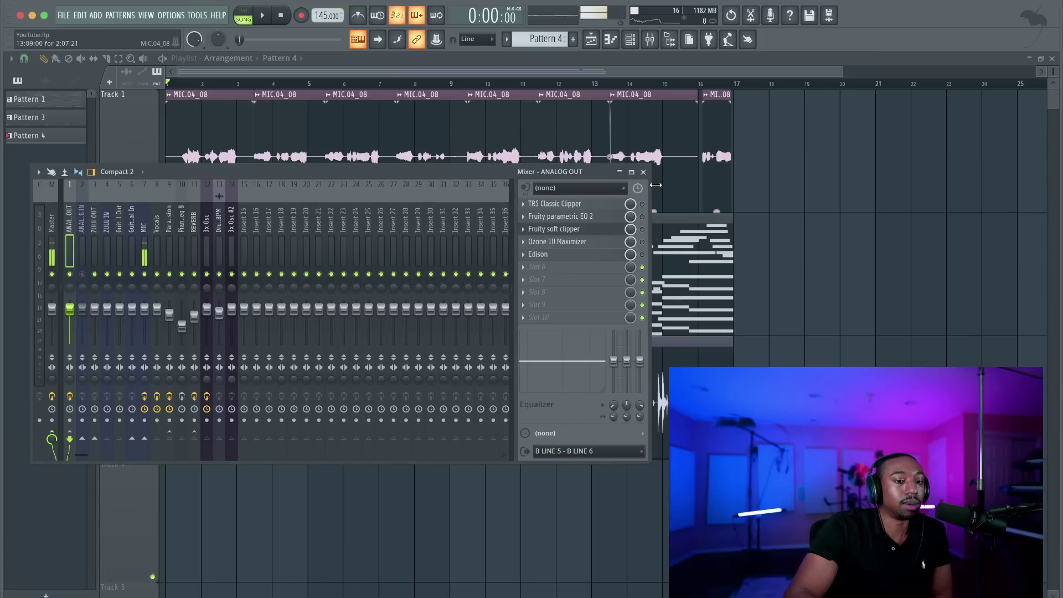
left_click(644, 172)
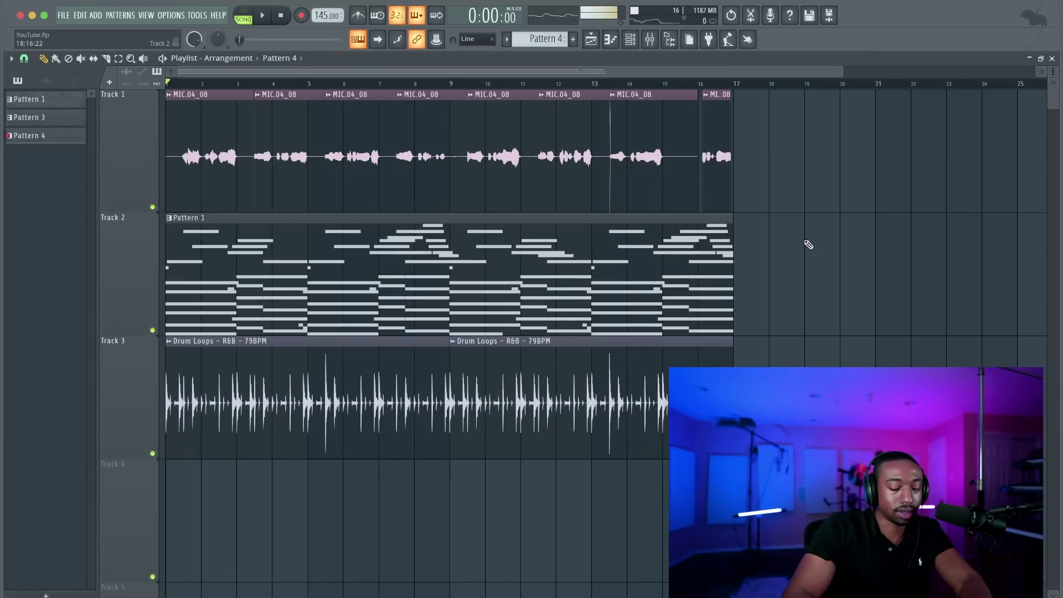
key("ctrl+s")
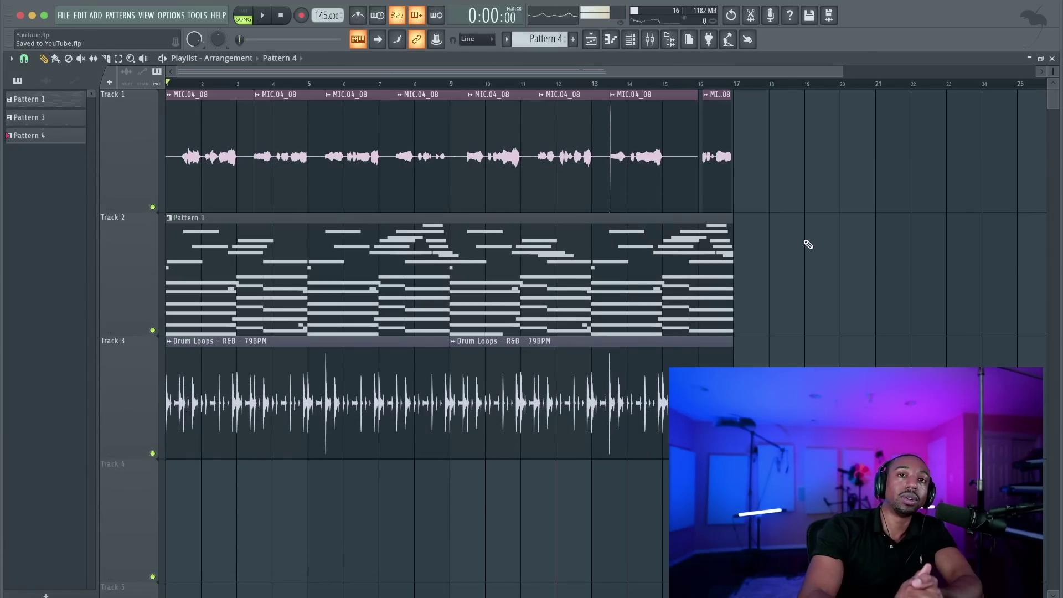